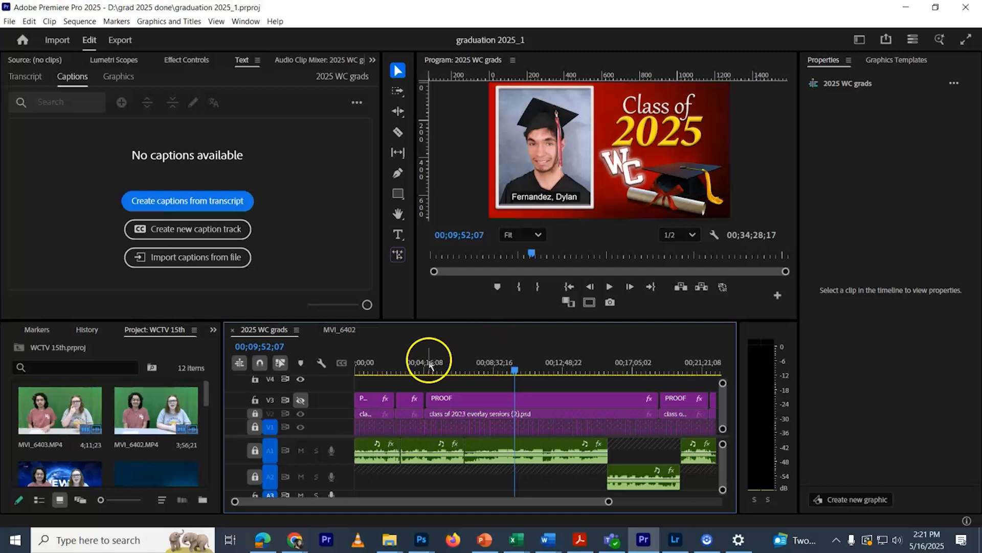
- Preview several graduate slides along the 2025 WC grads sequence, ending near 00;04;28;29, and display the effect controls
left_click(467, 371)
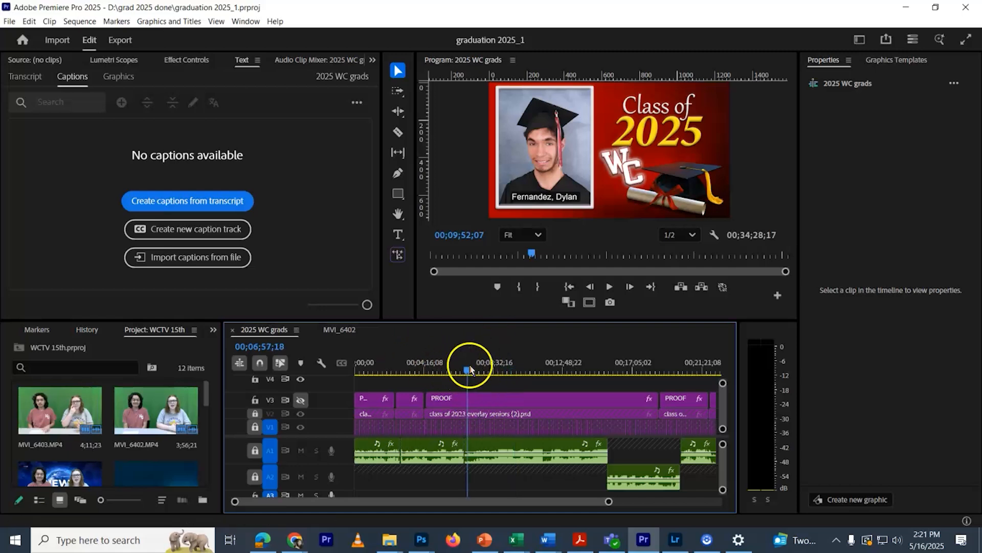
left_click(175, 61)
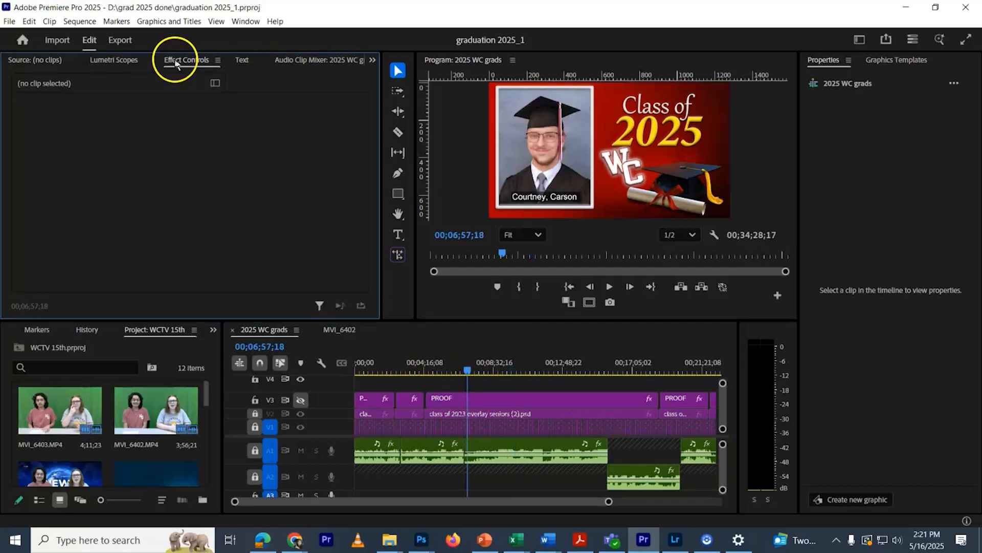
left_click(432, 368)
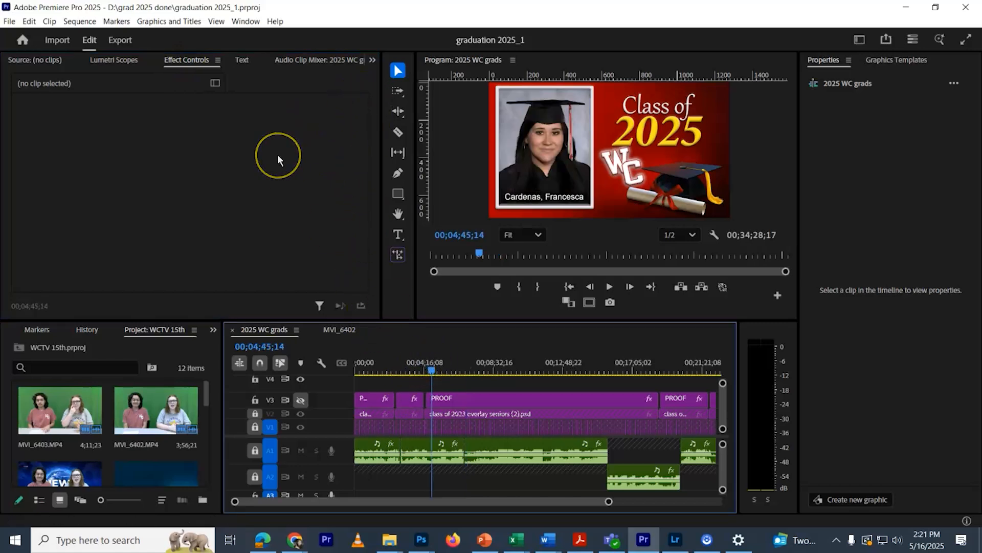
left_click(60, 142)
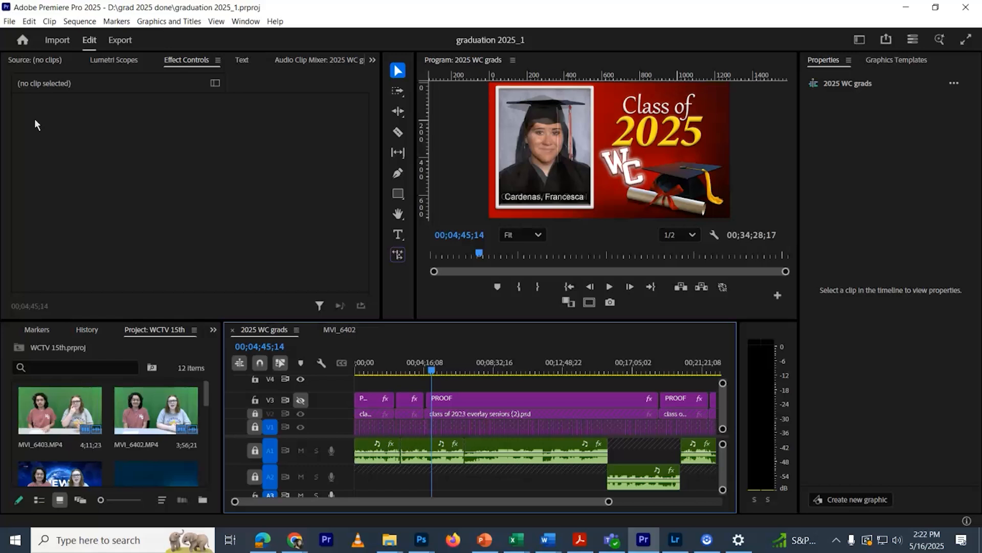
left_click(427, 364)
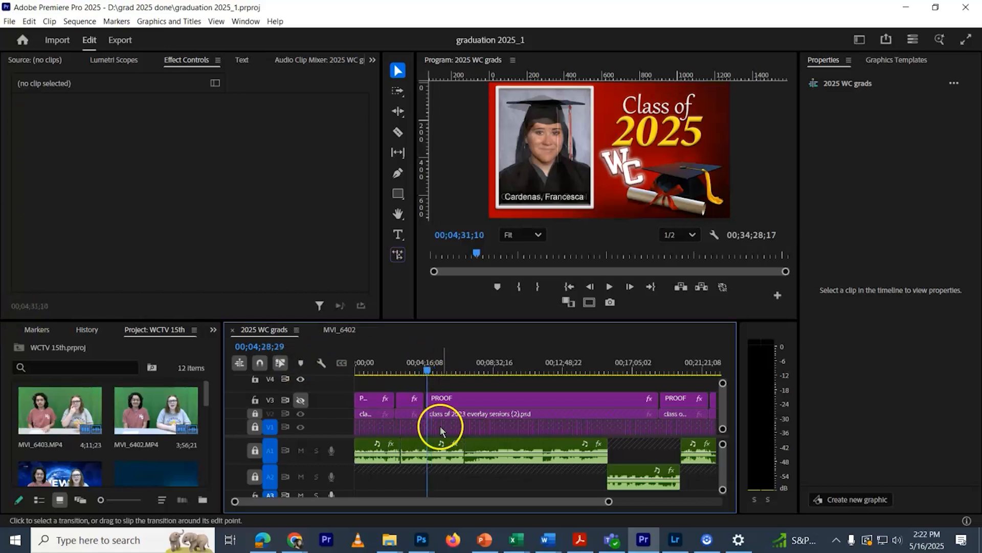
- Unlock video tracks V1 and V2 and audio track A1 in the sequence
left_click(256, 428)
left_click(255, 414)
left_click(255, 450)
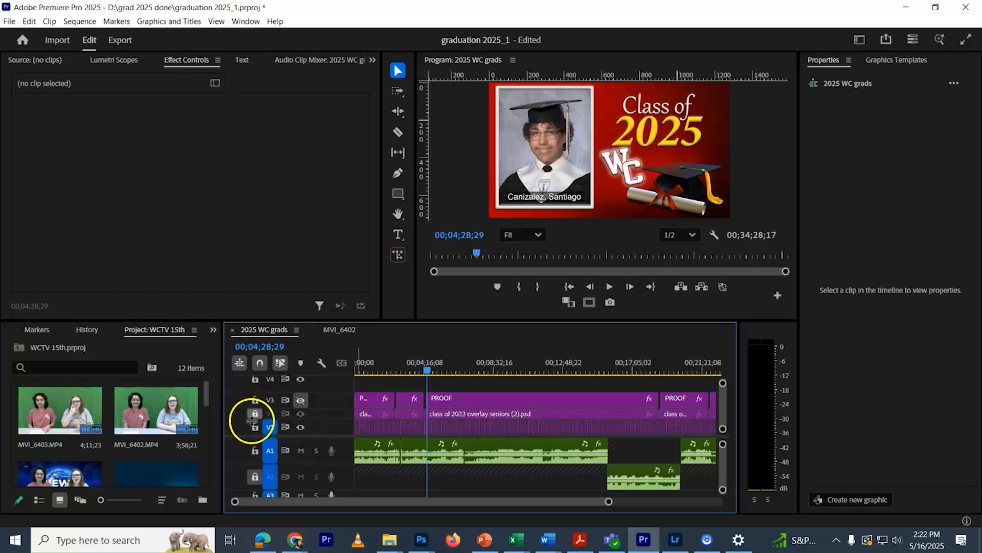
- Move the playhead to 00;05;53;27 and hide the overlay on track V2
left_click_drag(493, 364, 460, 407)
left_click_drag(463, 371, 450, 375)
left_click(301, 413)
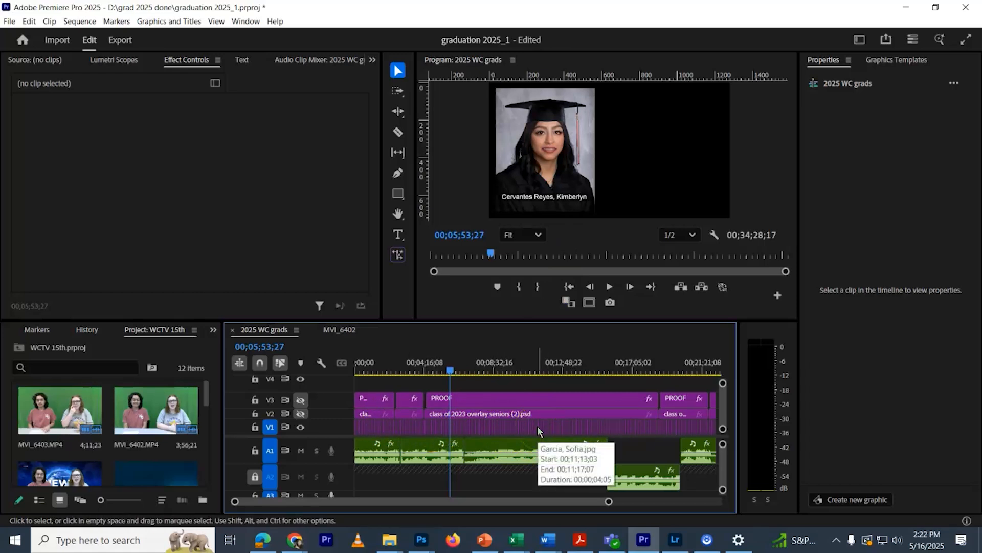
- Select the V1 photo clip at the playhead and set its Clip Name effect size to 6.3%
left_click_drag(612, 502, 454, 500)
left_click(555, 433)
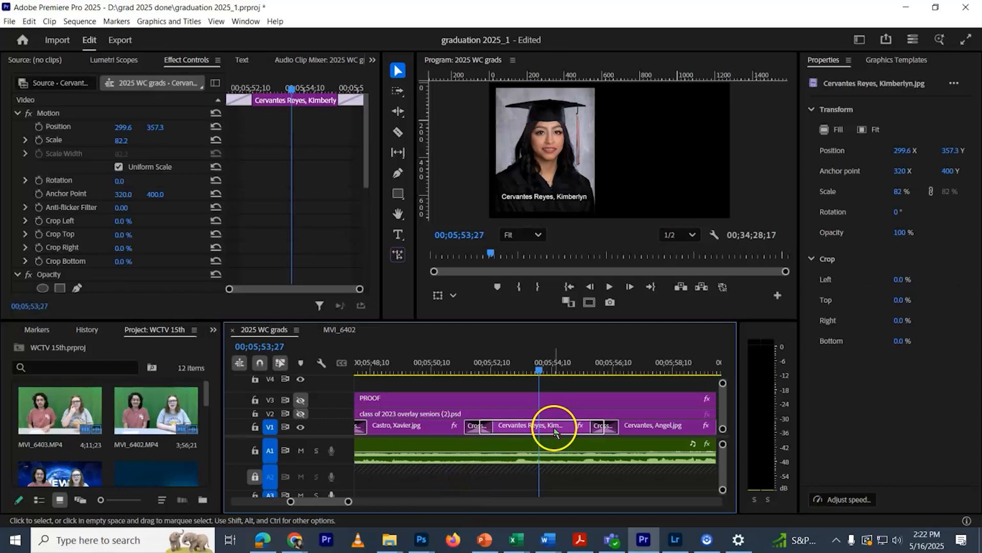
left_click_drag(375, 179, 375, 276)
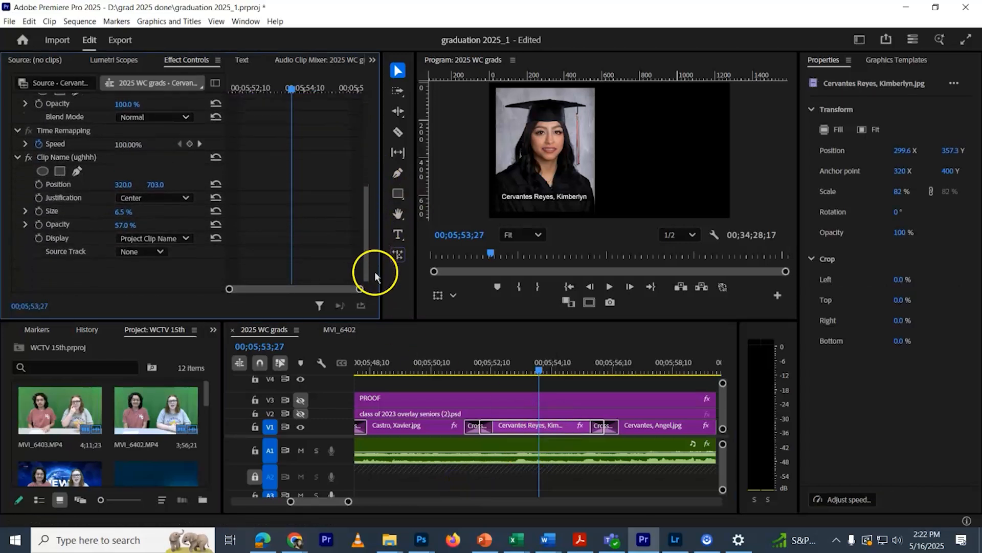
left_click(165, 159)
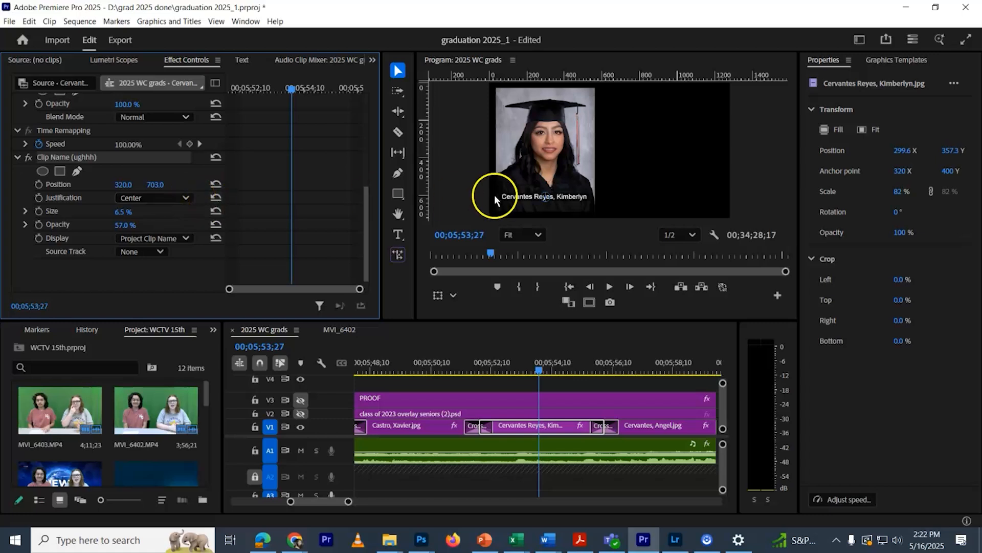
mouse_move(121, 212)
left_mouse_down()
mouse_move(131, 215)
mouse_move(116, 219)
mouse_move(162, 217)
mouse_move(115, 220)
mouse_move(124, 221)
left_mouse_up()
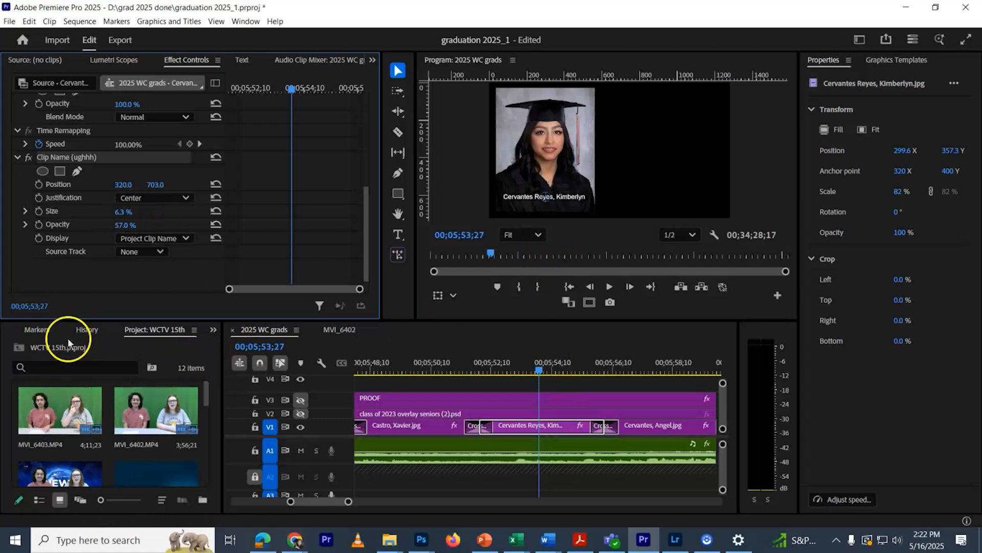
- Try renaming a student's still image in the graduation 2025_1 project to .jpg, and undo the rename
mouse_move(210, 403)
left_mouse_down()
mouse_move(217, 486)
mouse_move(214, 389)
left_mouse_up()
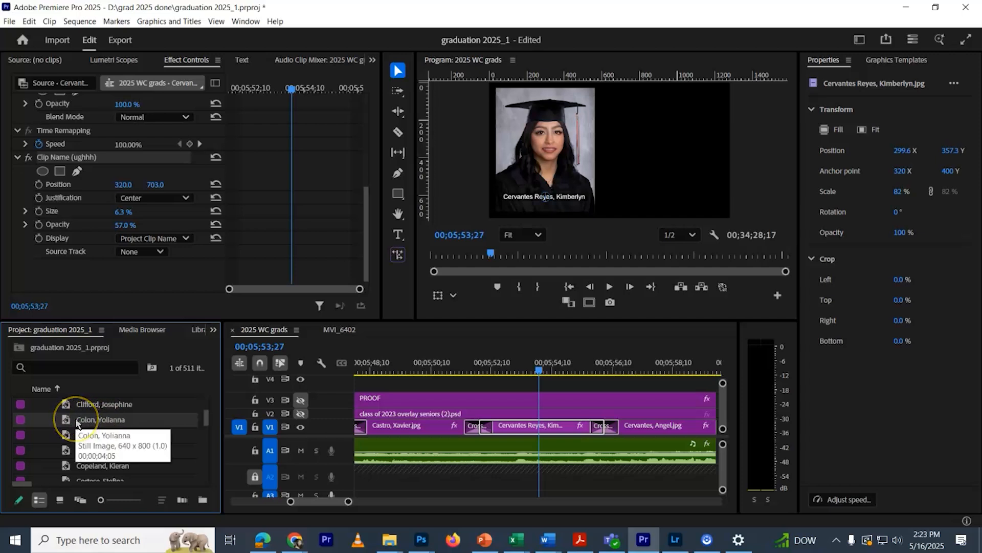
left_click(84, 420)
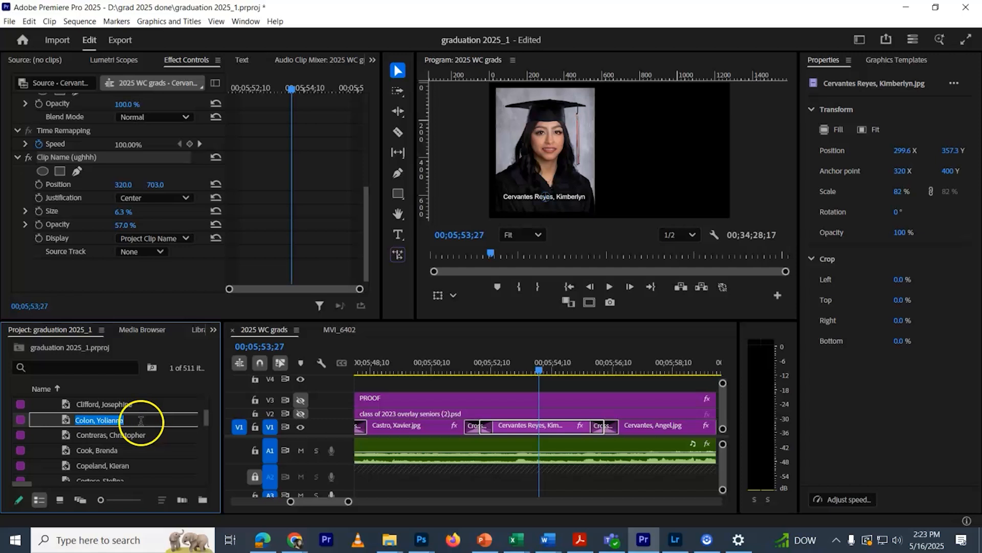
key("BackSpace")
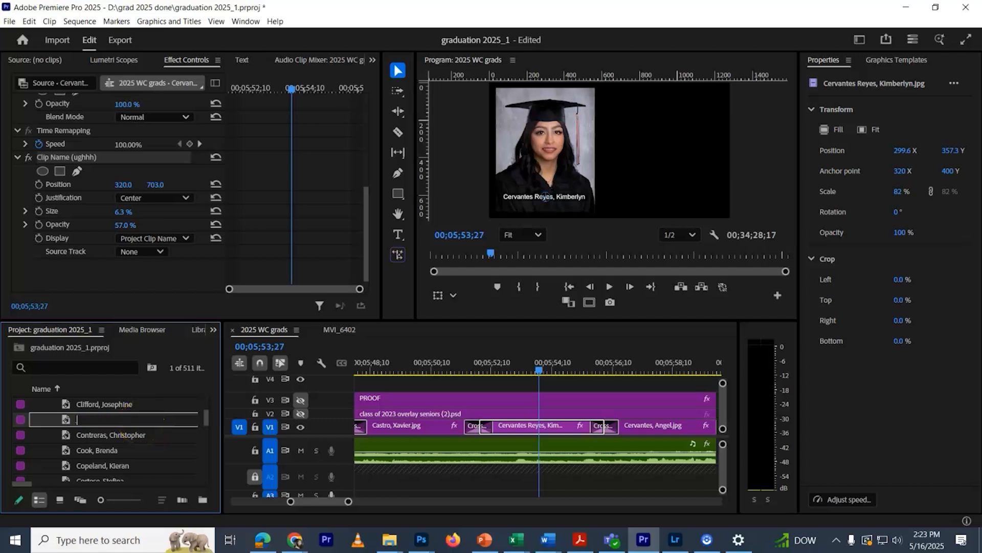
key("Tab")
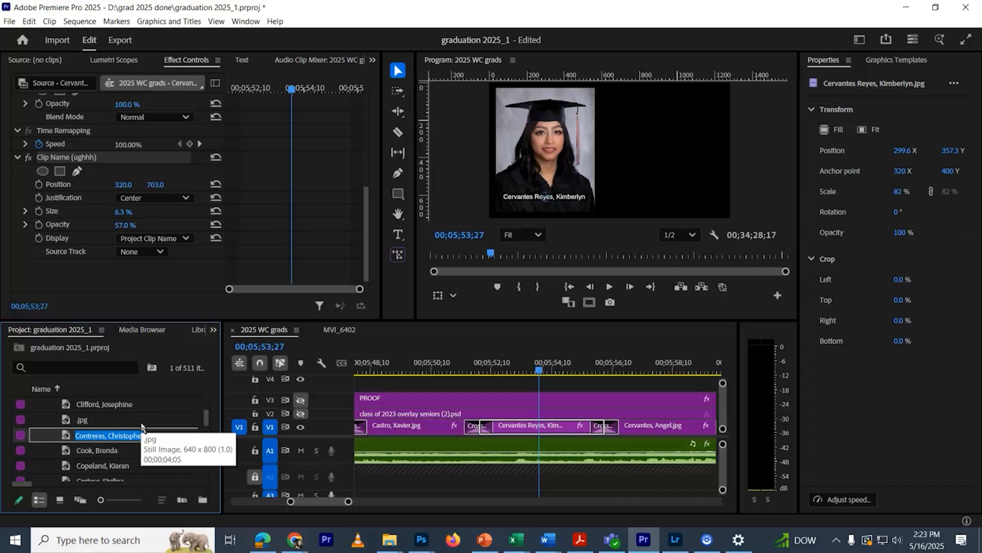
left_click(142, 422)
key("ctrl+z")
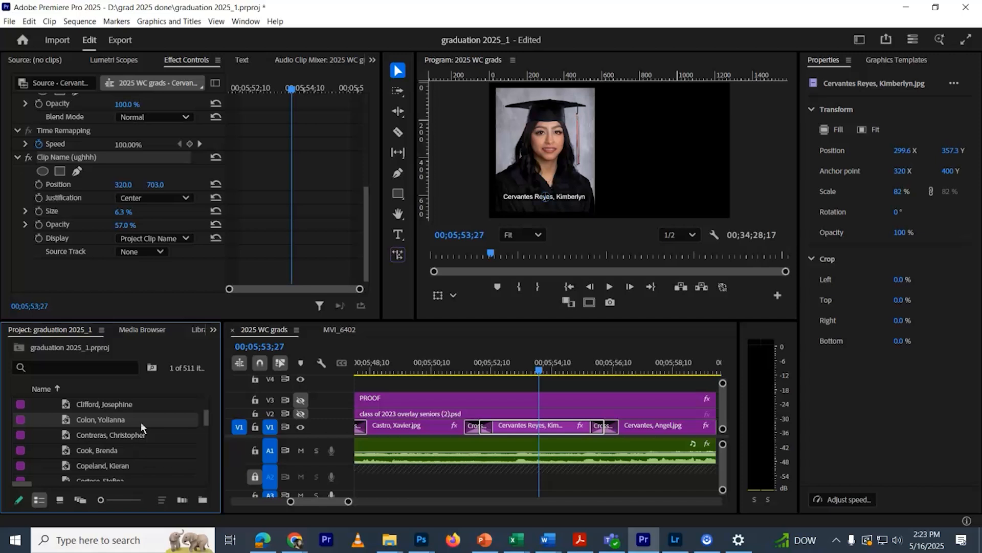
- Try editing the end of the same still image's name, and continue to the end of the next image's name
right_click(140, 422)
left_click(212, 206)
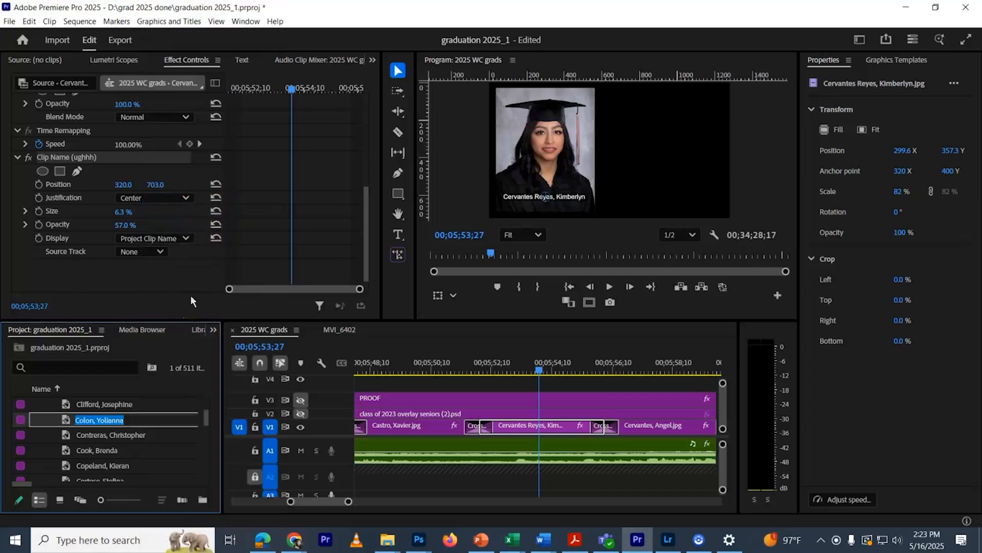
key("Return")
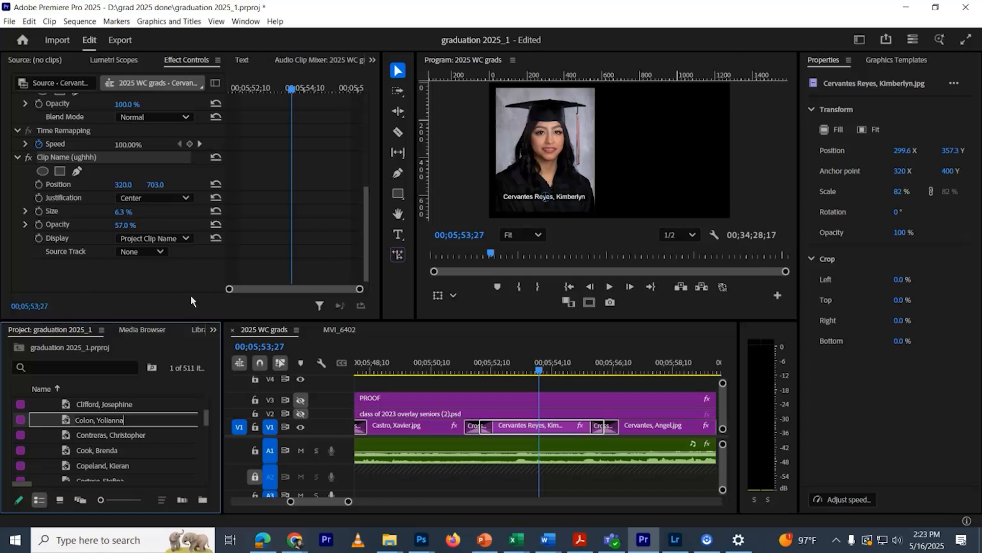
type(".")
key("Tab")
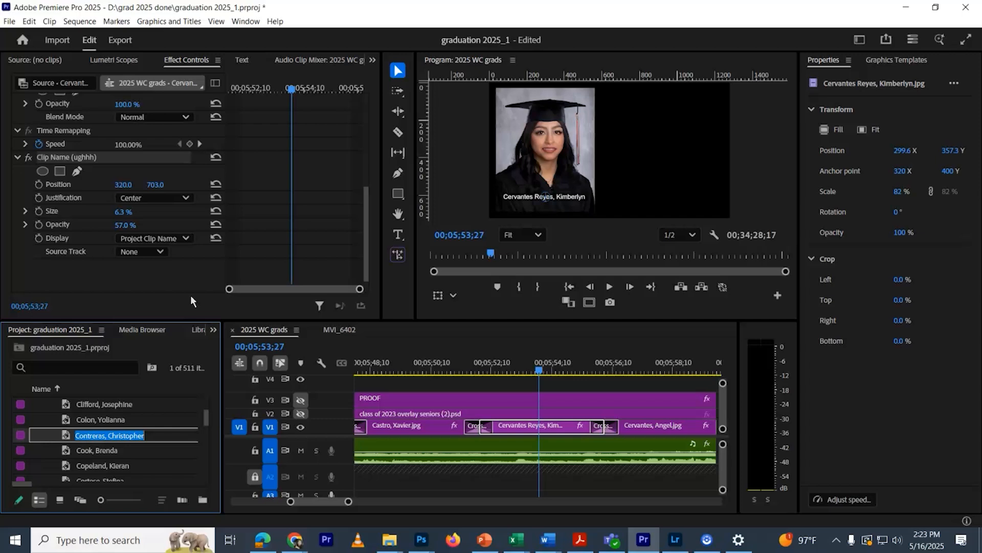
key("End")
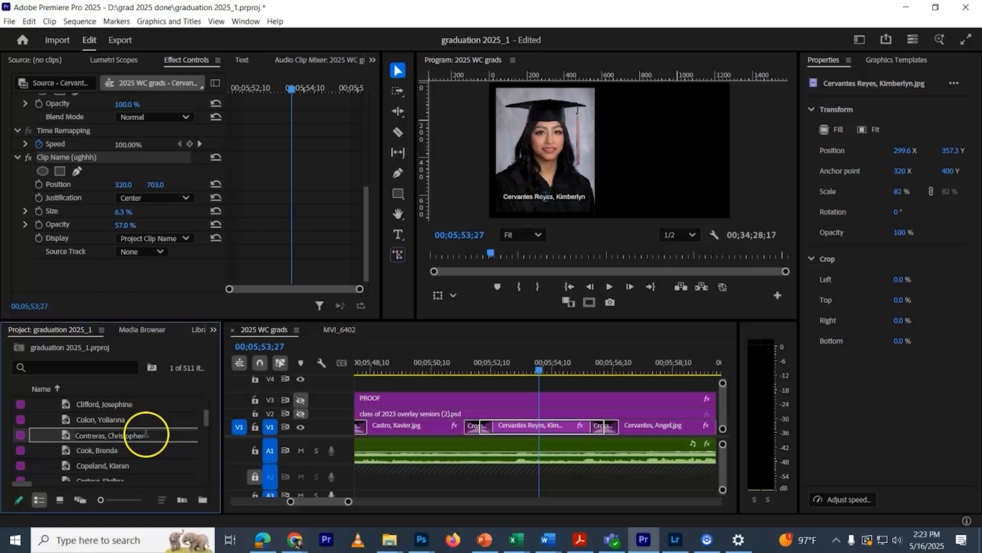
- Switch to Lightroom and show the premium Adaptive: Portrait presets for the selected graduate photo
mouse_move(550, 364)
left_mouse_down()
mouse_move(562, 365)
mouse_move(548, 371)
left_mouse_up()
left_click(905, 8)
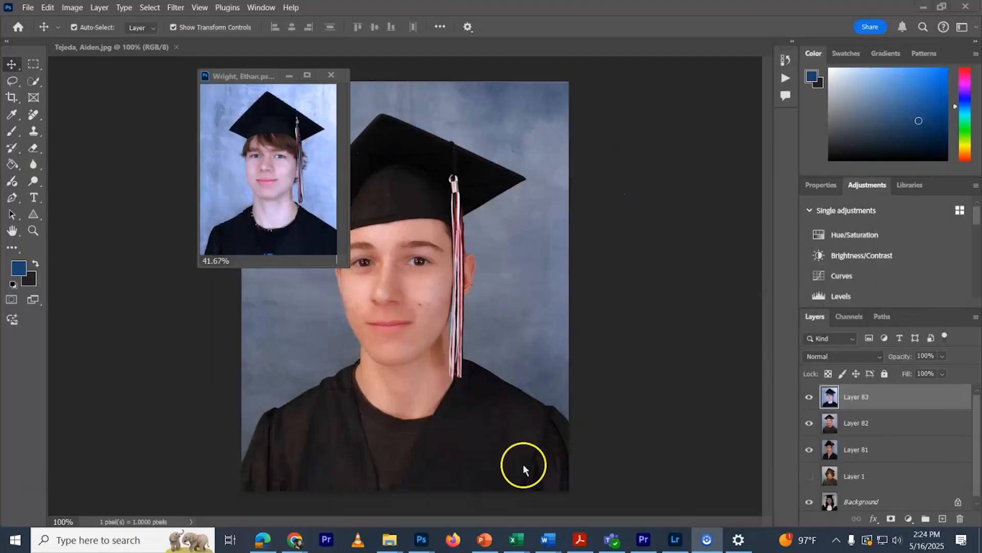
left_click(670, 545)
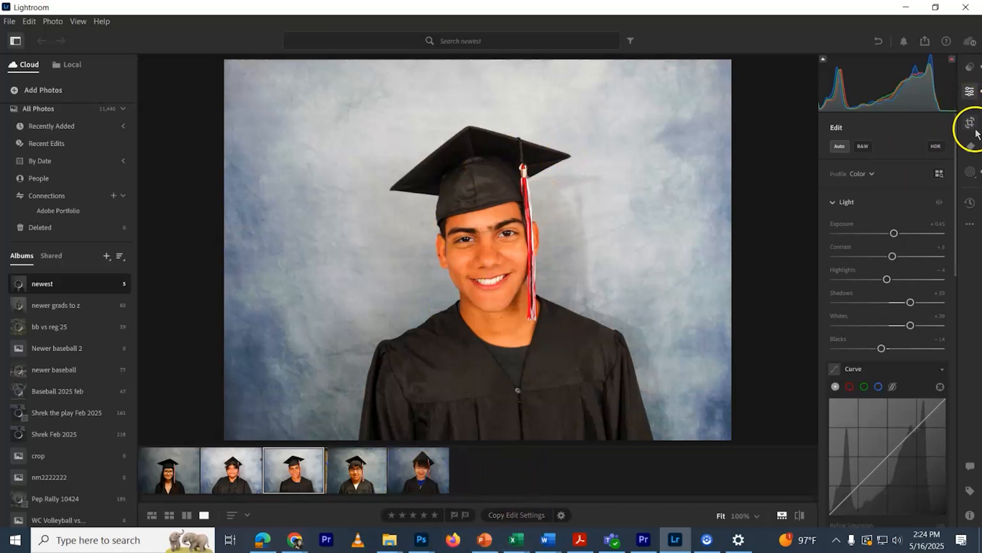
left_click(970, 93)
left_click(971, 93)
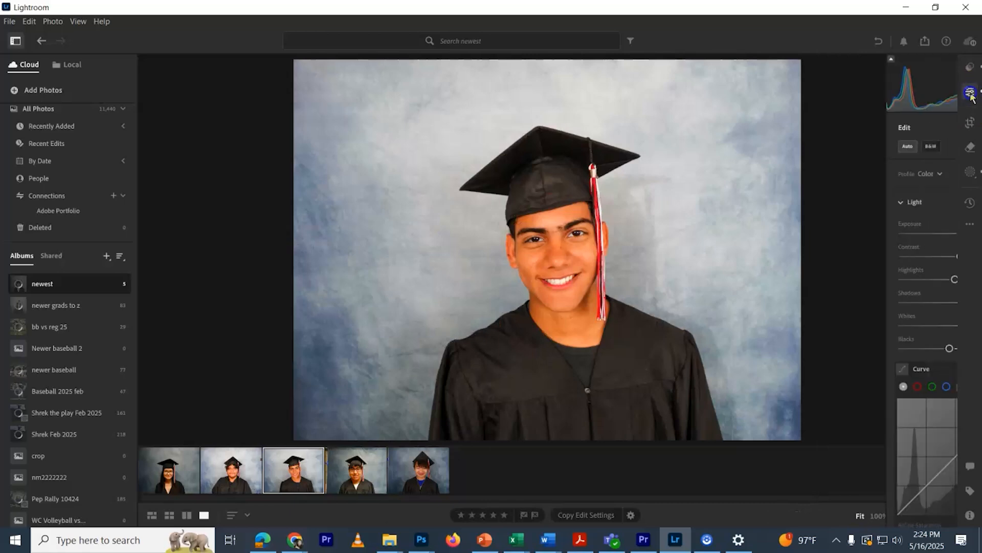
left_click(970, 68)
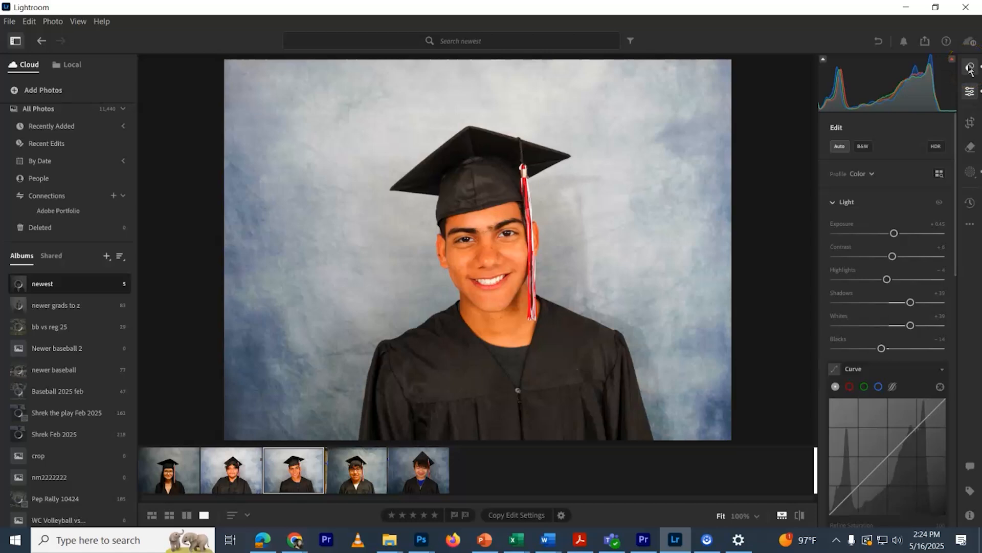
left_click(970, 67)
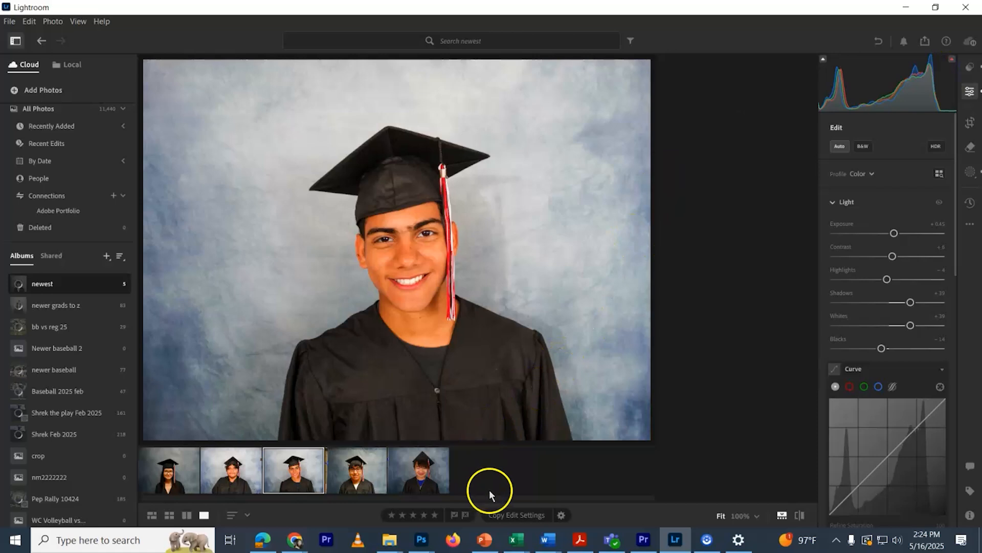
left_click(969, 67)
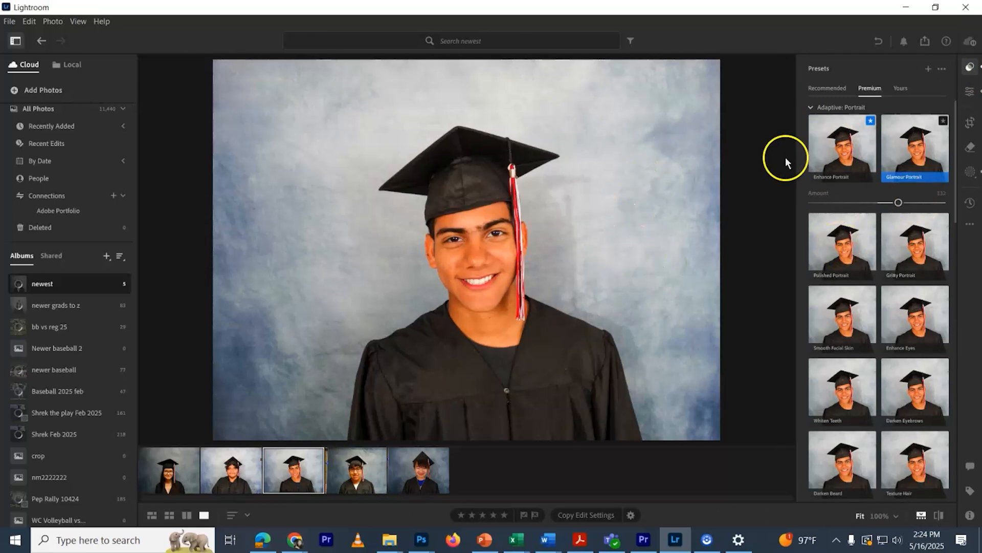
- Apply the Glamour Portrait preset to the graduate photo and raise its amount above 100
left_click(844, 151)
left_click(926, 159)
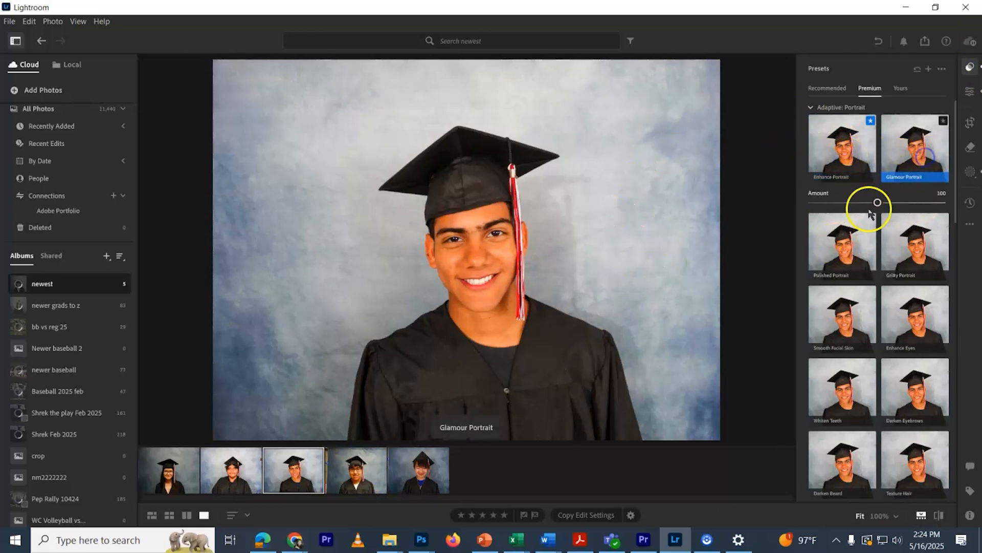
left_click_drag(896, 208, 893, 204)
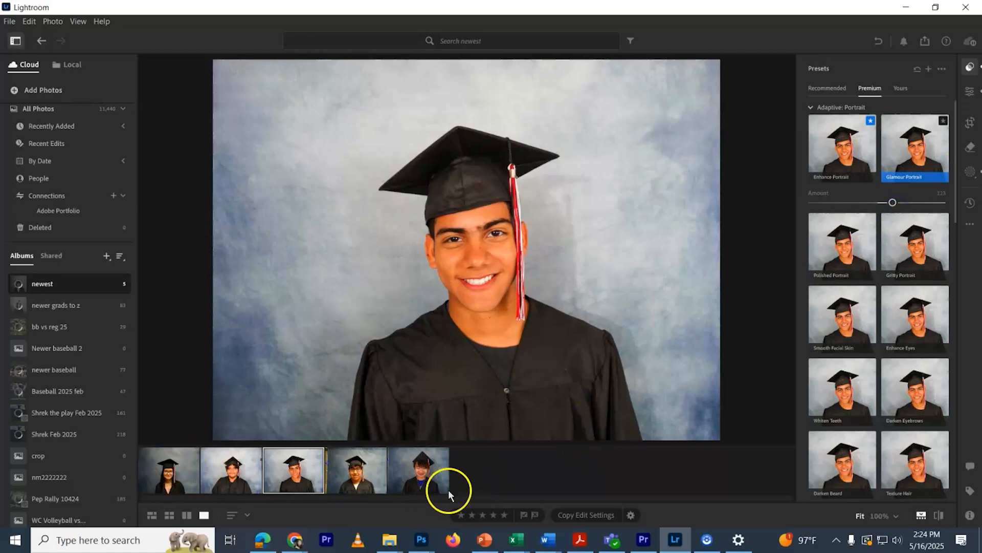
- Look at the export options for the selected photo, close them, and switch to Photoshop
left_click(925, 41)
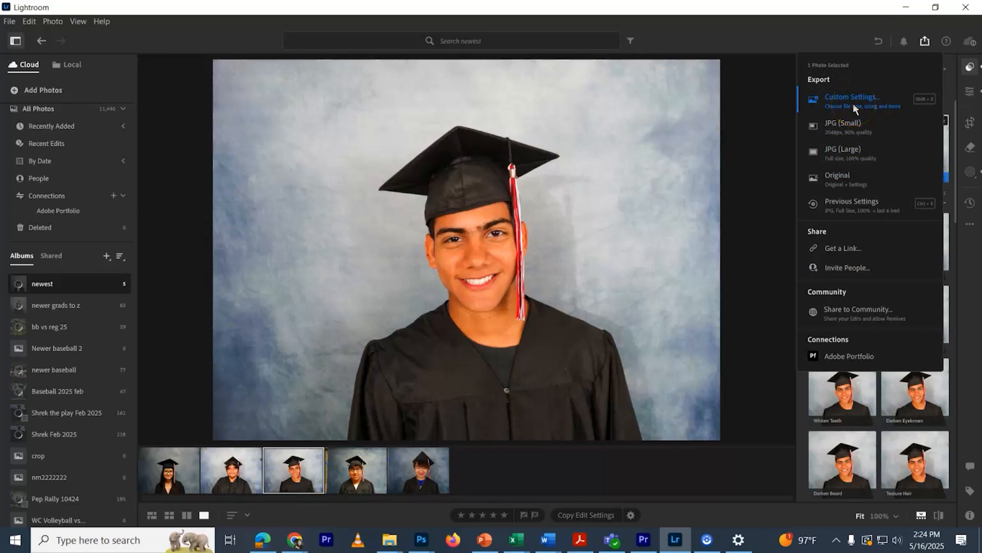
left_click(910, 25)
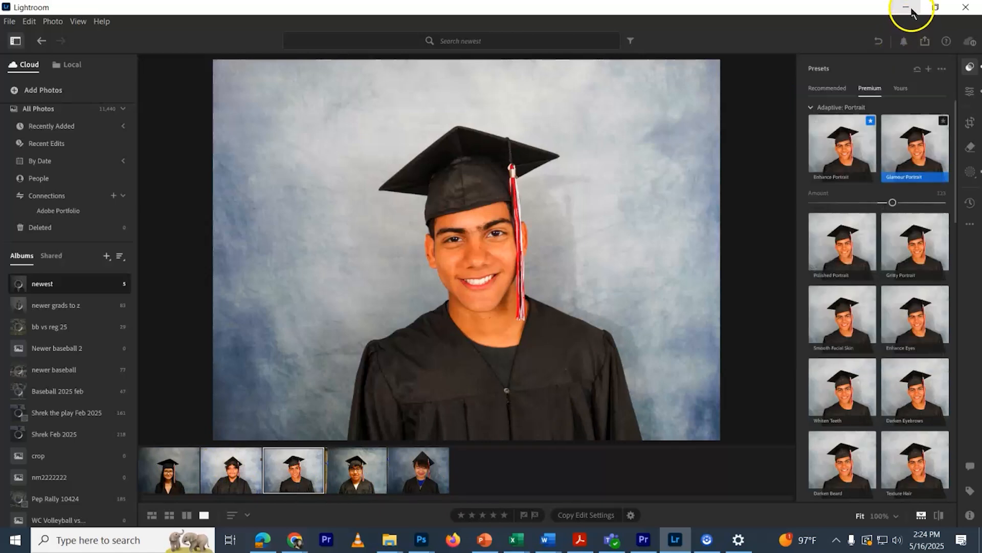
left_click(910, 9)
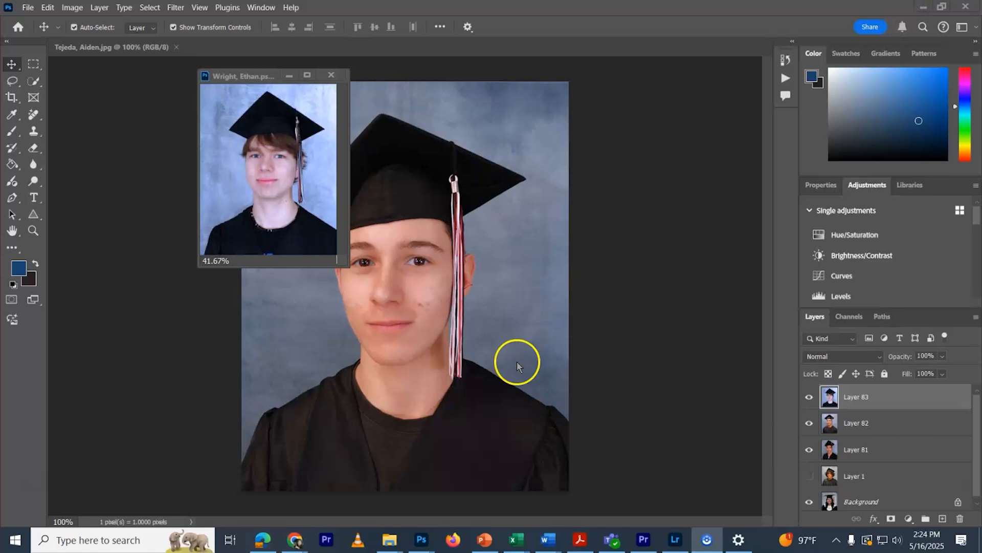
- Hide Layers 83, 82 and 81 in the floating portrait document so only the background shows, and select Layer 81
left_click_drag(245, 77, 254, 109)
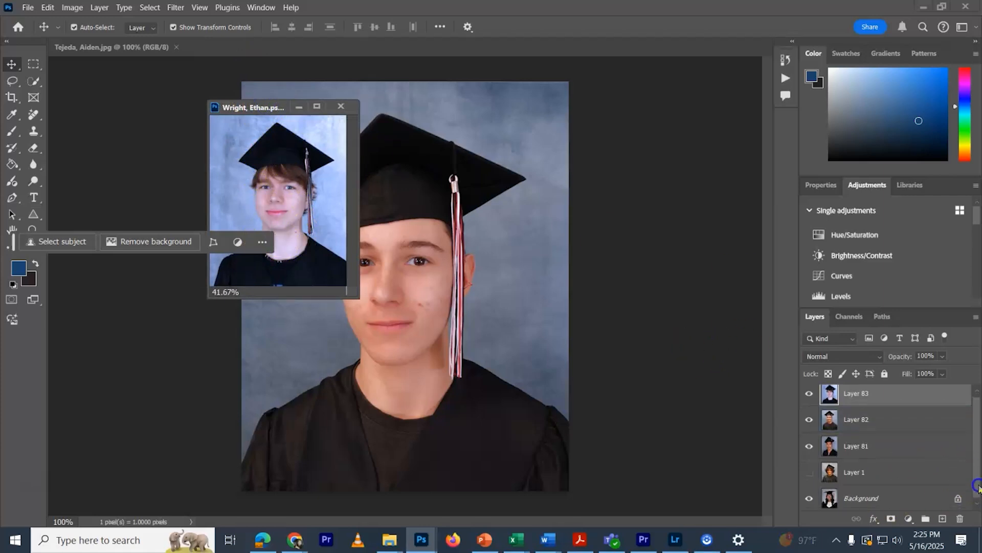
left_click(819, 412)
left_click(810, 395)
left_click(810, 422)
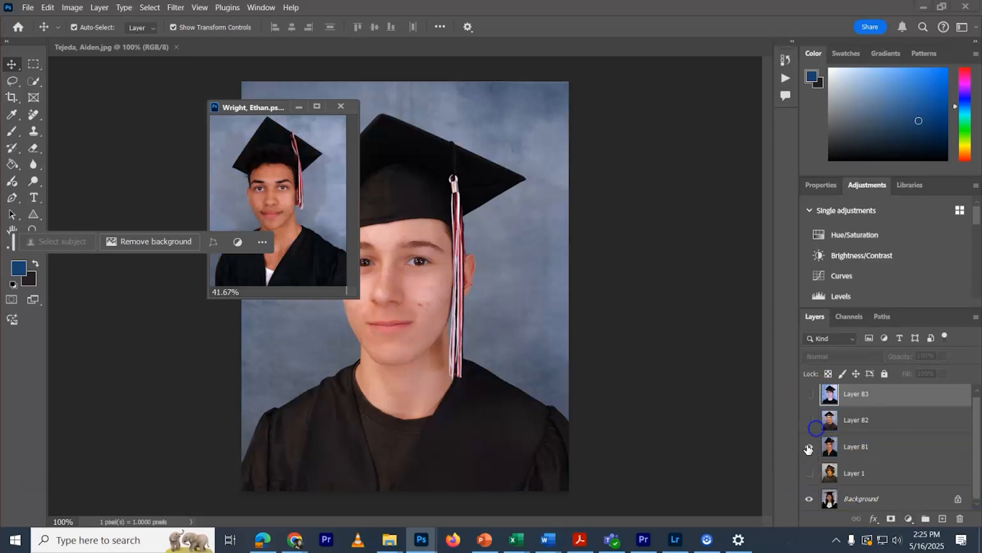
left_click(809, 448)
left_click(915, 504)
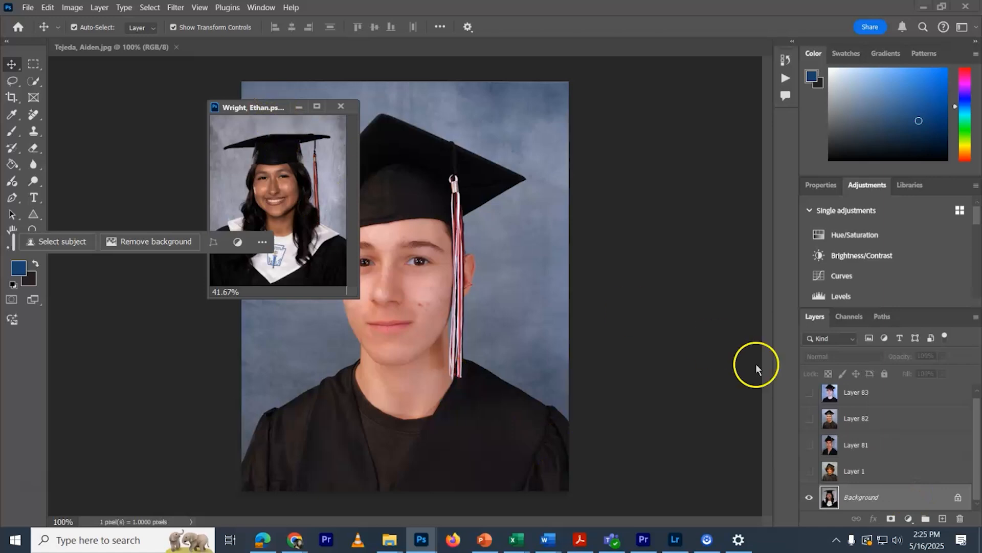
left_click(884, 447)
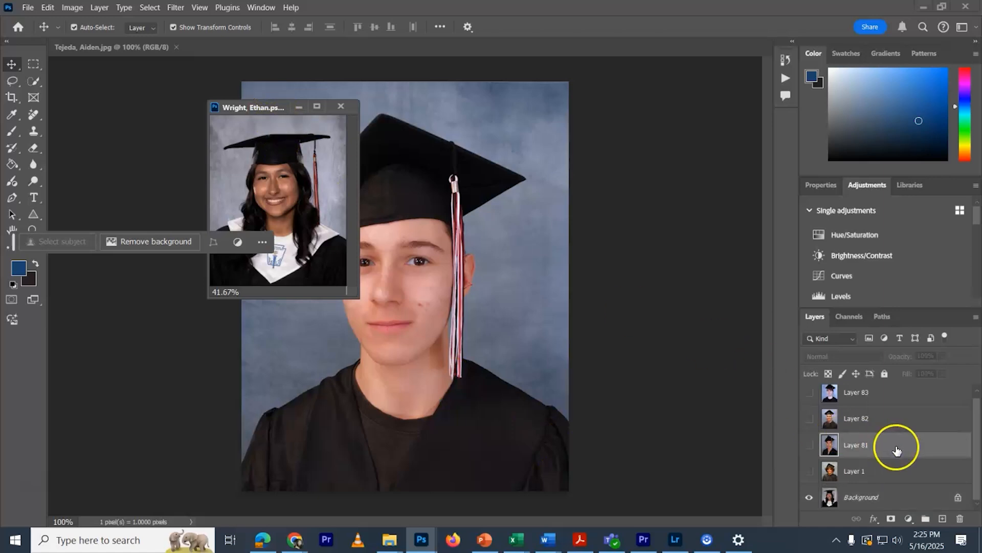
- Copy the capped graduate portrait into the floating portrait document as a new layer, scaled to 111.68% and repositioned to match the background's framing
left_click(531, 230)
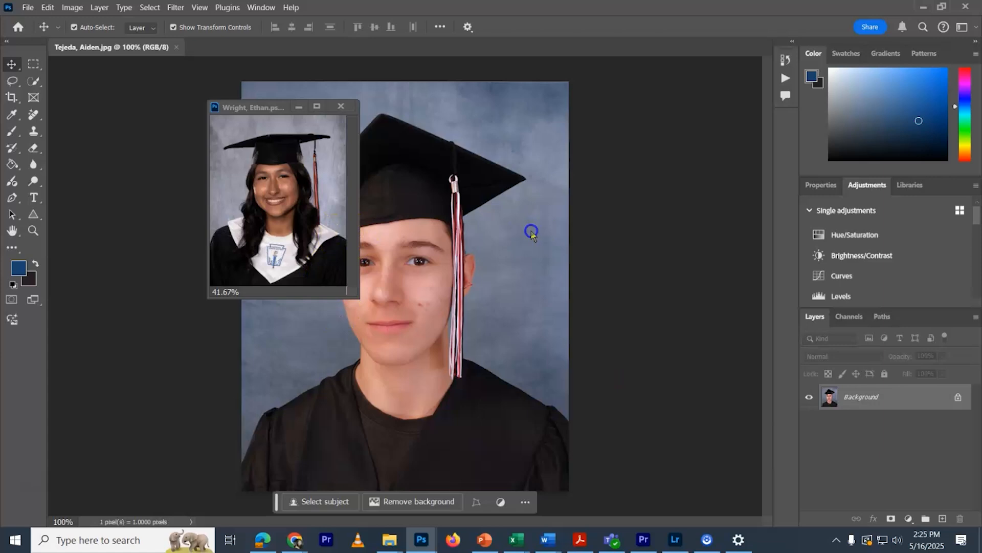
left_click(897, 395)
left_click(329, 215)
left_click_drag(330, 217, 265, 174)
left_click_drag(279, 128, 276, 107)
left_click_drag(259, 164, 256, 163)
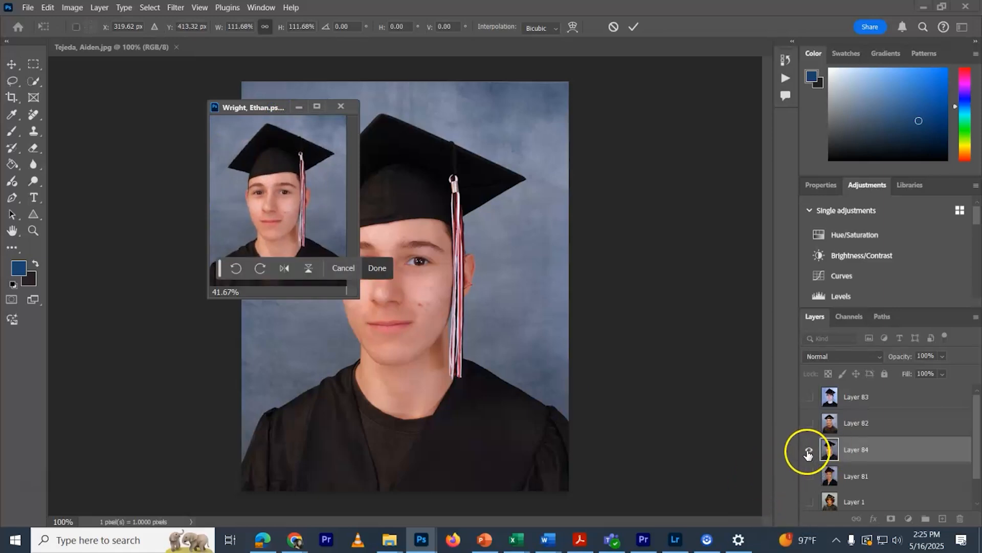
- Toggle the pasted portrait layer's visibility repeatedly to compare its head size and position with the background portrait, leaving the layer hidden
left_click(808, 451)
left_click(809, 451)
left_click(809, 451)
left_click(808, 452)
left_click(808, 452)
left_click(808, 453)
left_click(808, 453)
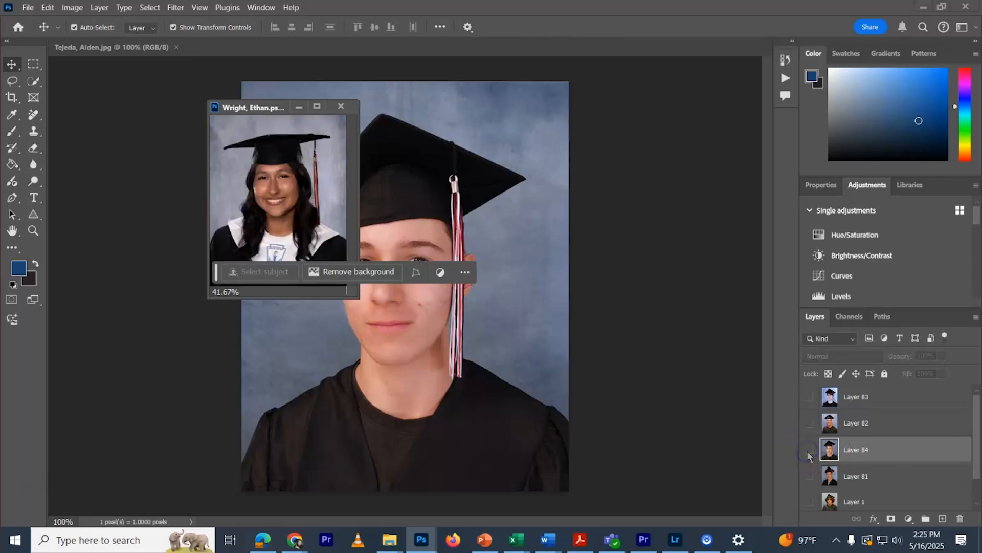
left_click(809, 453)
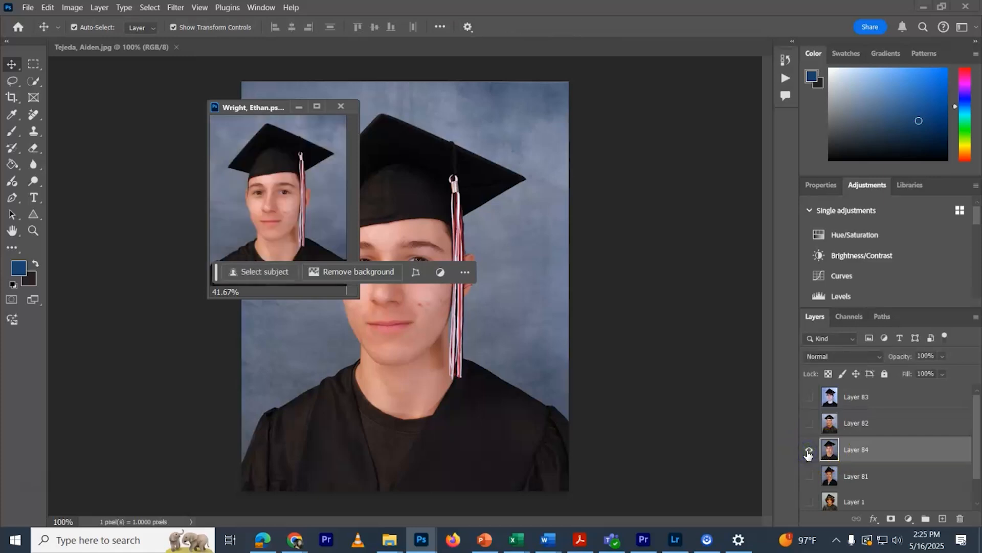
left_click(808, 452)
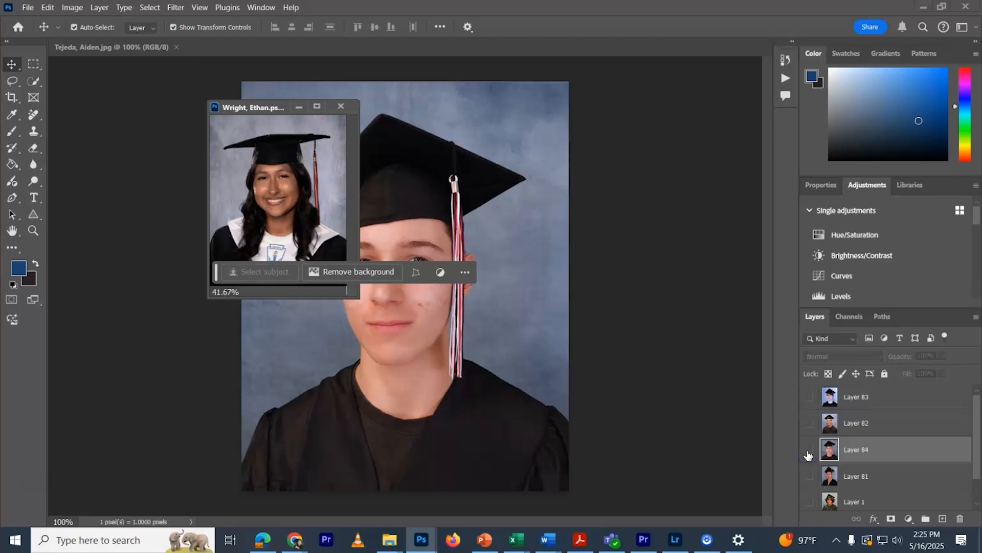
left_click(809, 454)
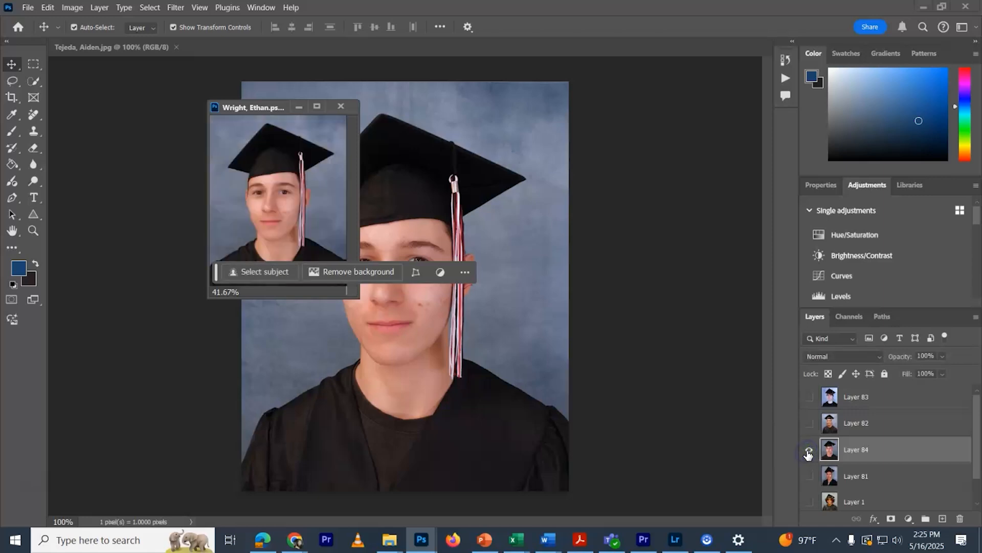
left_click(808, 453)
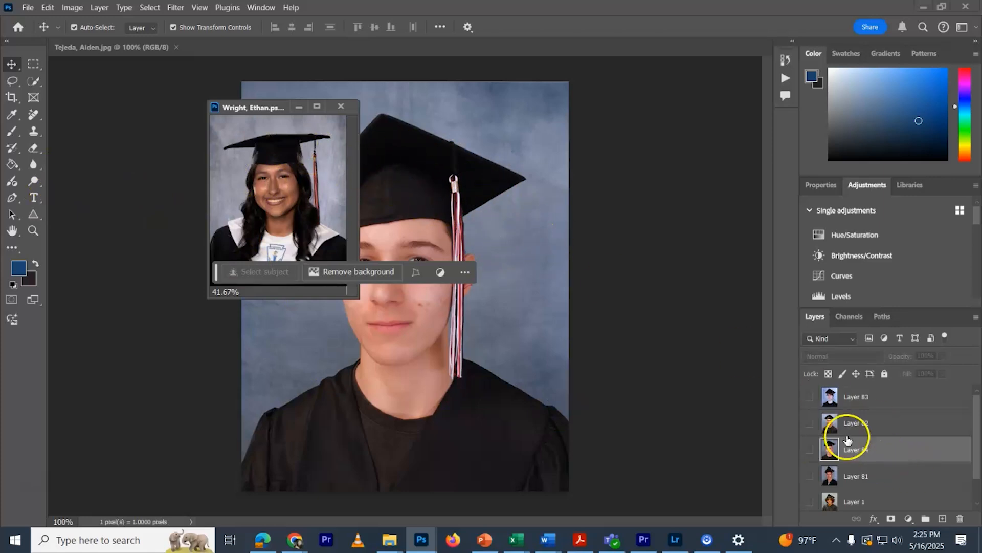
- Show Layer 83 and apply a Photo Filter adjustment to it using Cooling Filter (LBB) at 25% density
left_click(815, 424)
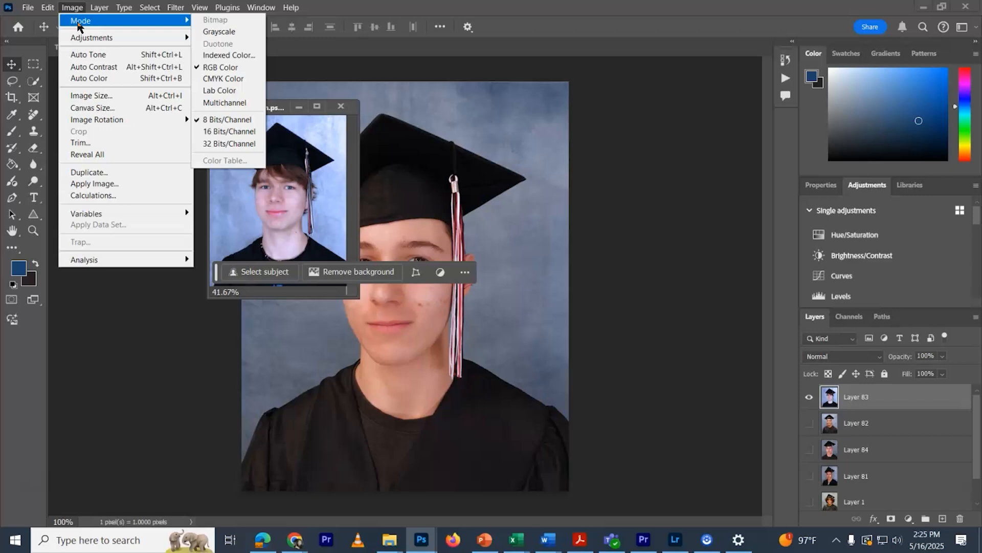
left_click(91, 79)
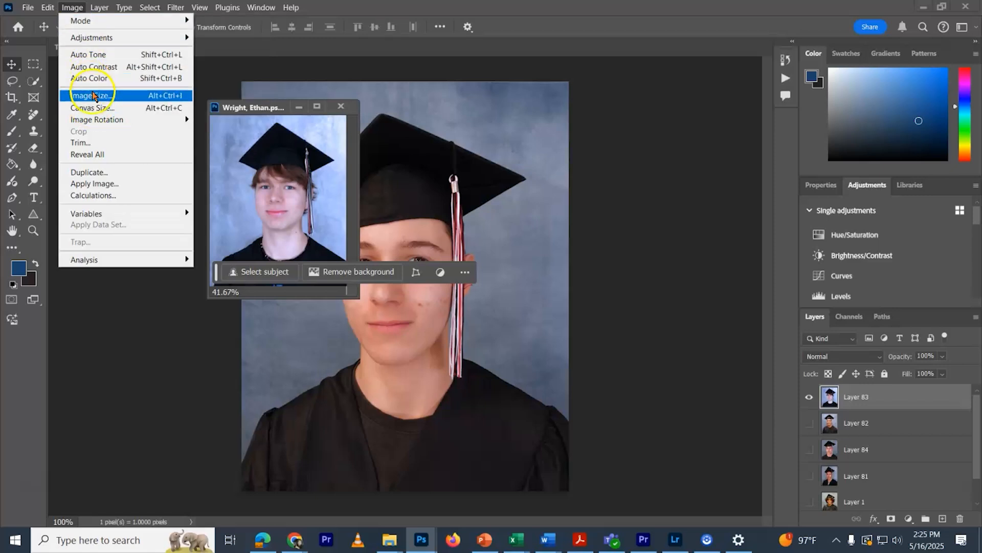
mouse_move(105, 37)
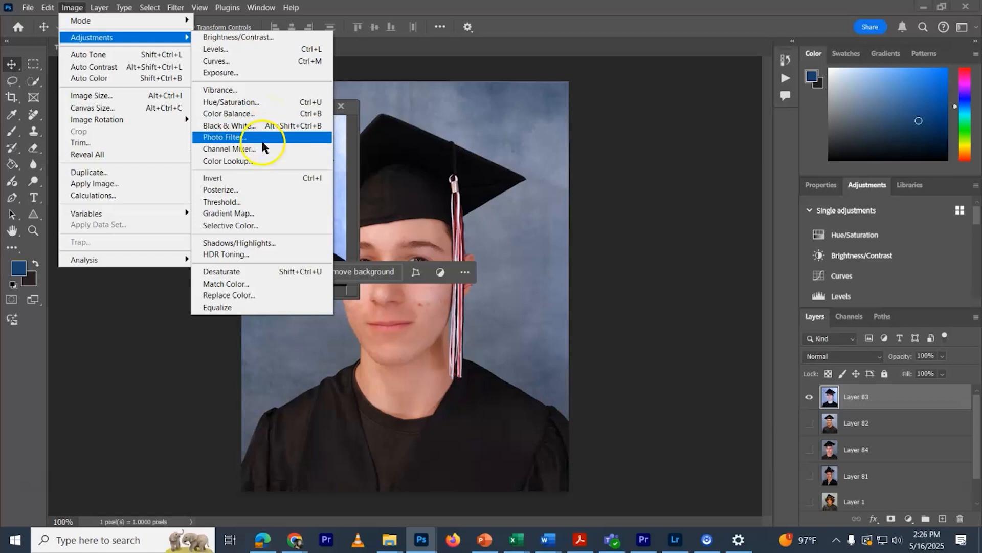
left_click(262, 146)
left_click(534, 149)
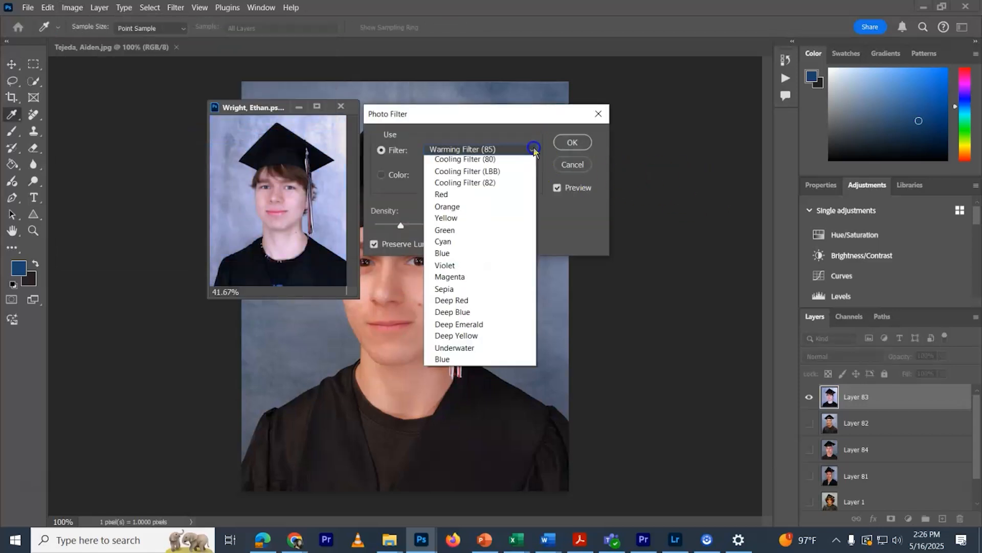
left_click(518, 210)
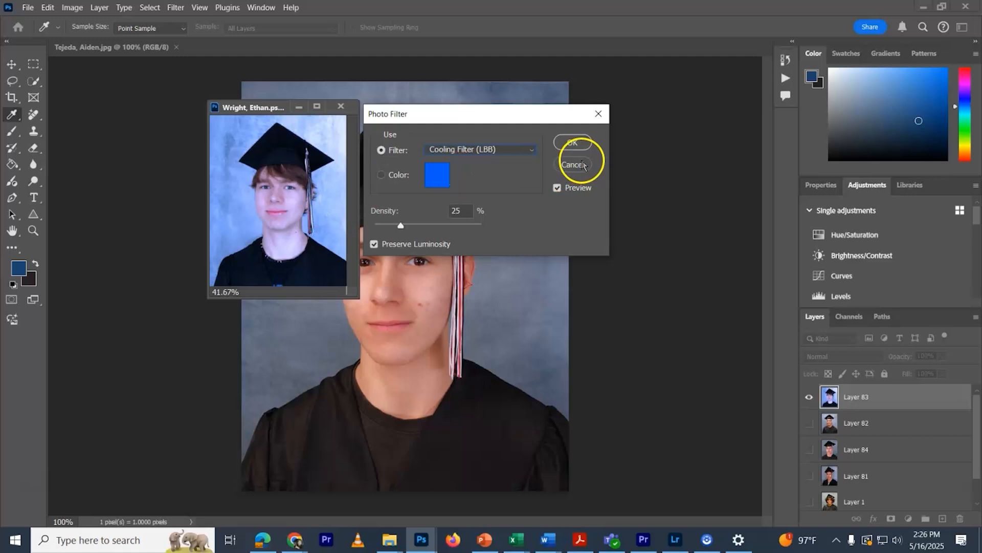
left_click(572, 143)
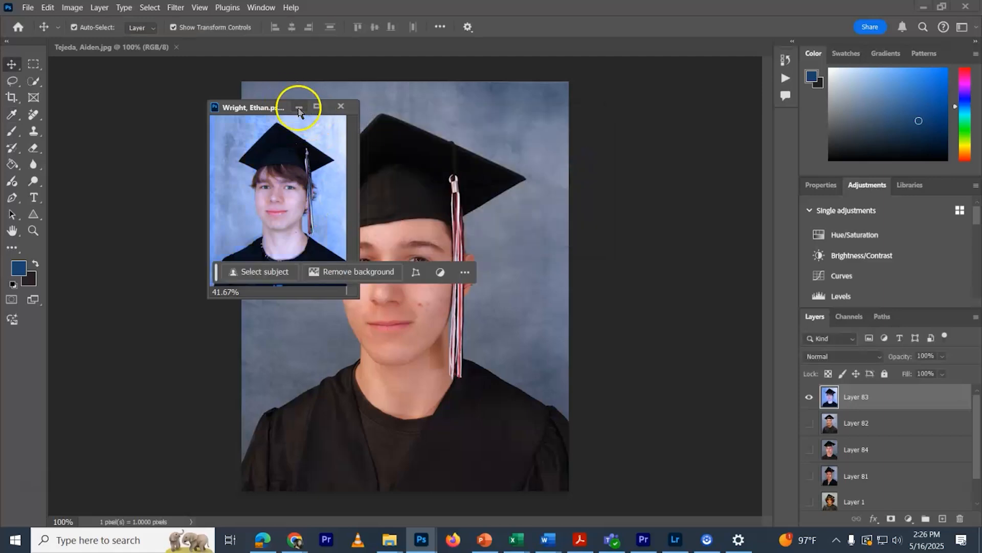
- Switch from Photoshop to File Explorer and look through the portrait files in the COLOR1All folder inside video how to
left_click(299, 106)
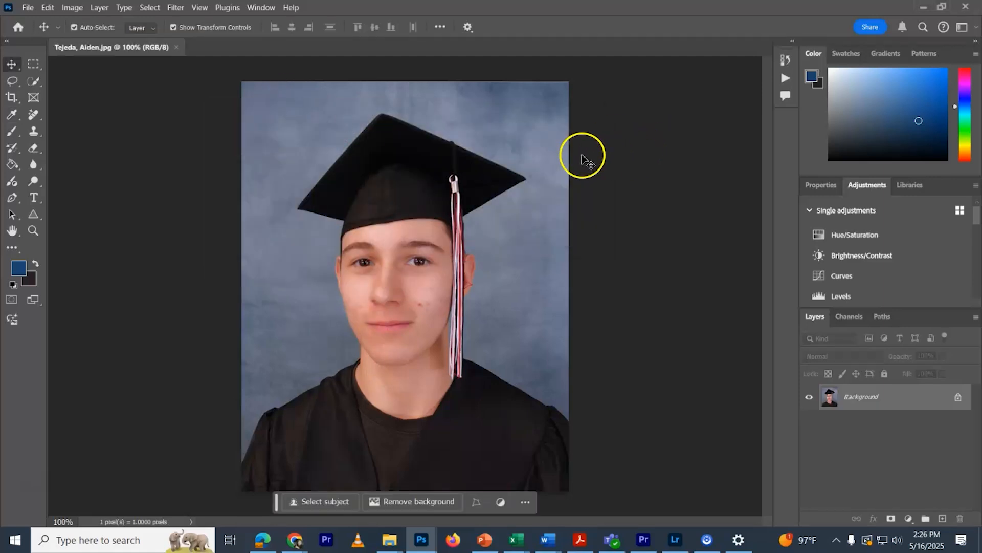
left_click(923, 7)
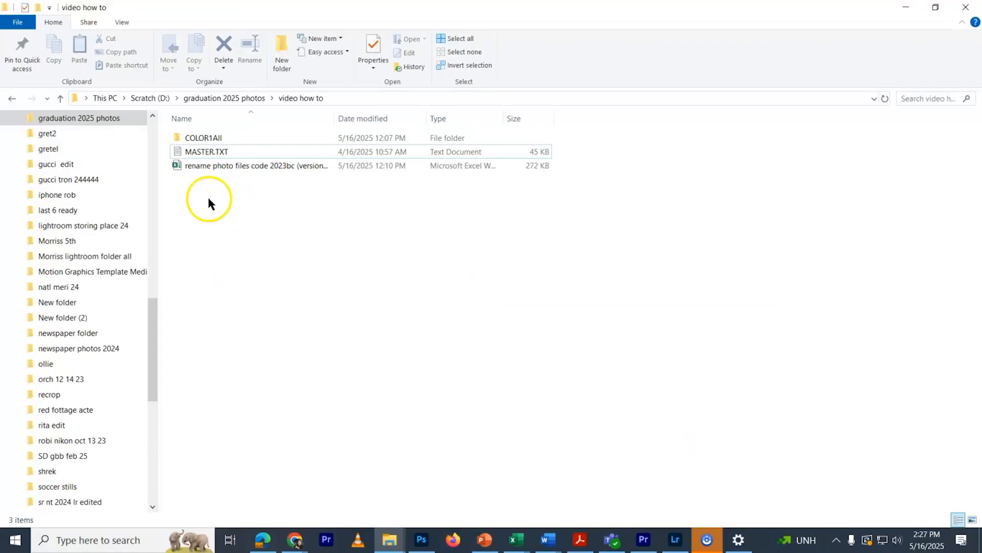
double_click(176, 137)
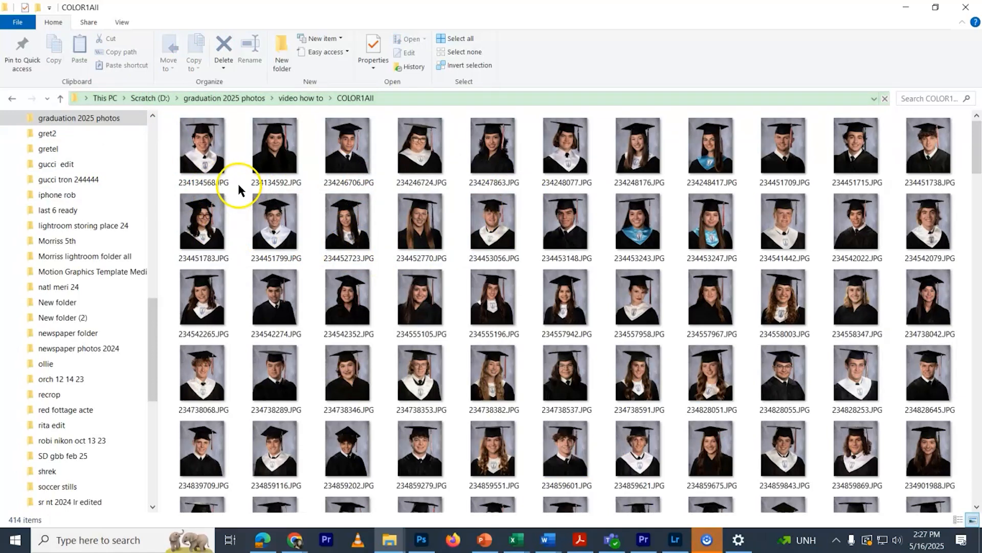
left_click(285, 98)
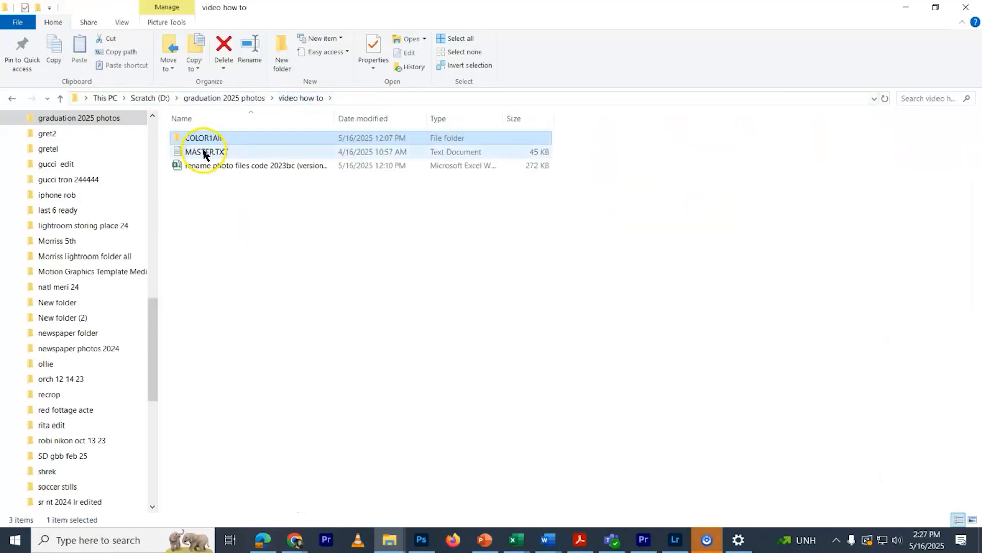
- Open MASTER.TXT from the video how to folder and copy its entire contents
double_click(204, 152)
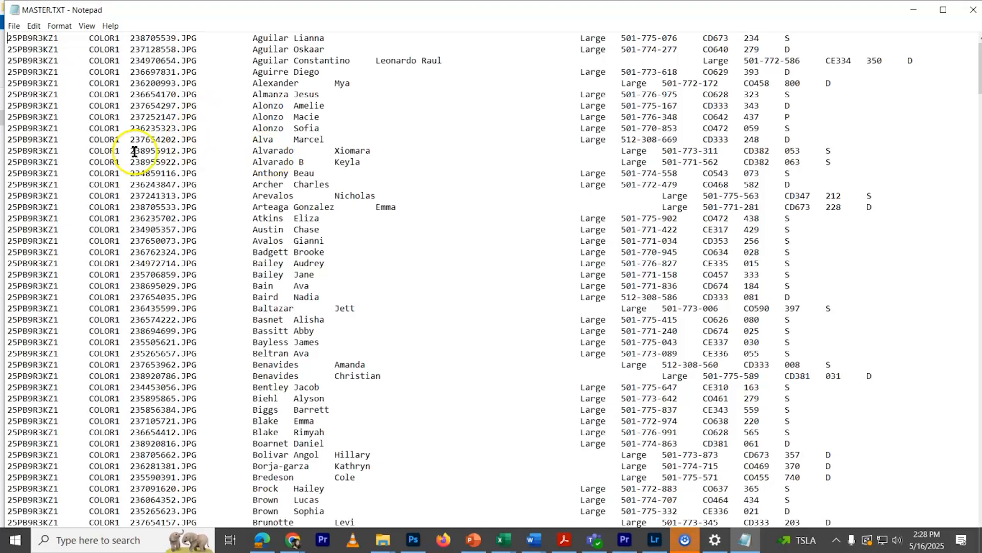
key("ctrl+a")
key("ctrl+c")
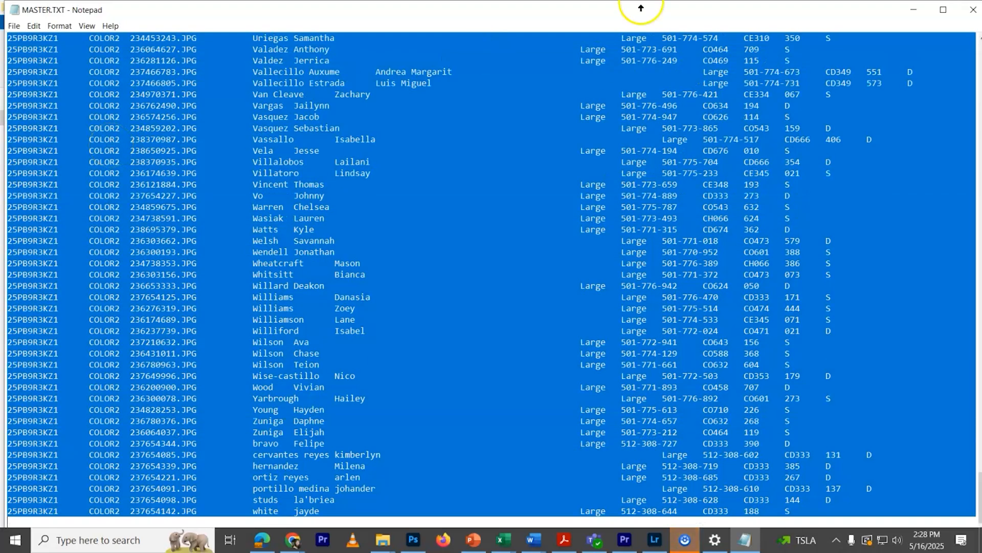
left_click(914, 9)
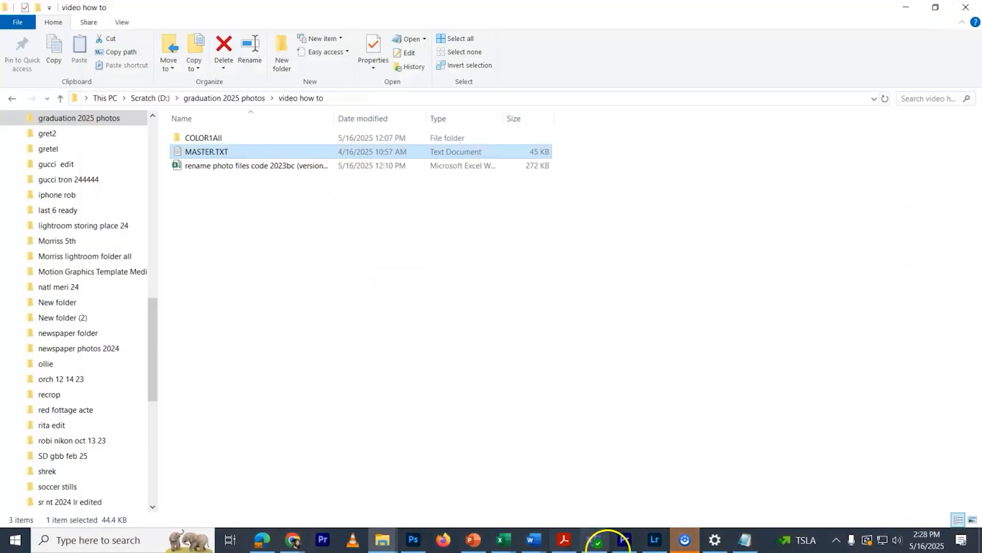
- Switch to the rename photo files code 2023bc workbook in Excel and paste the copied list as Unicode Text at A1 of a new sheet
left_click(512, 543)
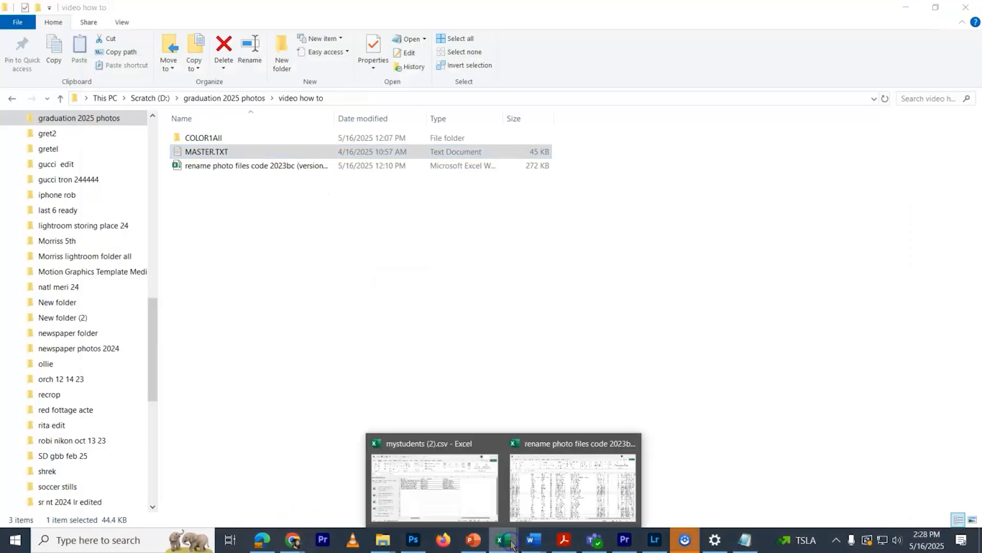
left_click(547, 447)
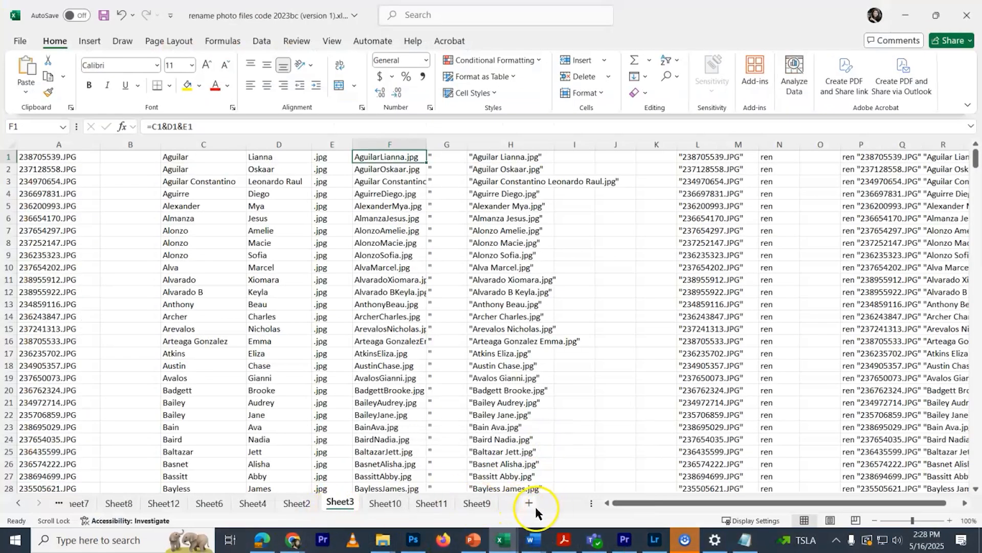
left_click(529, 502)
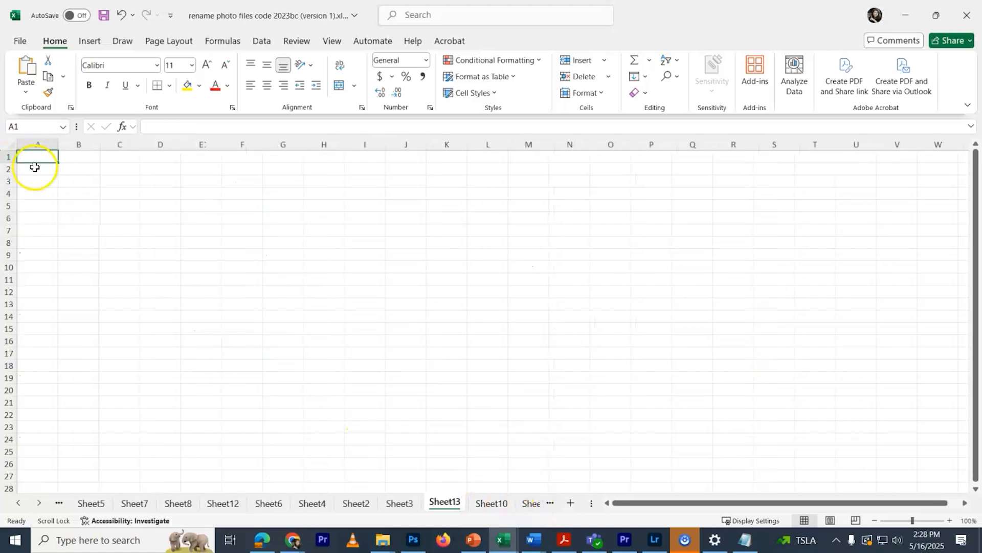
right_click(36, 158)
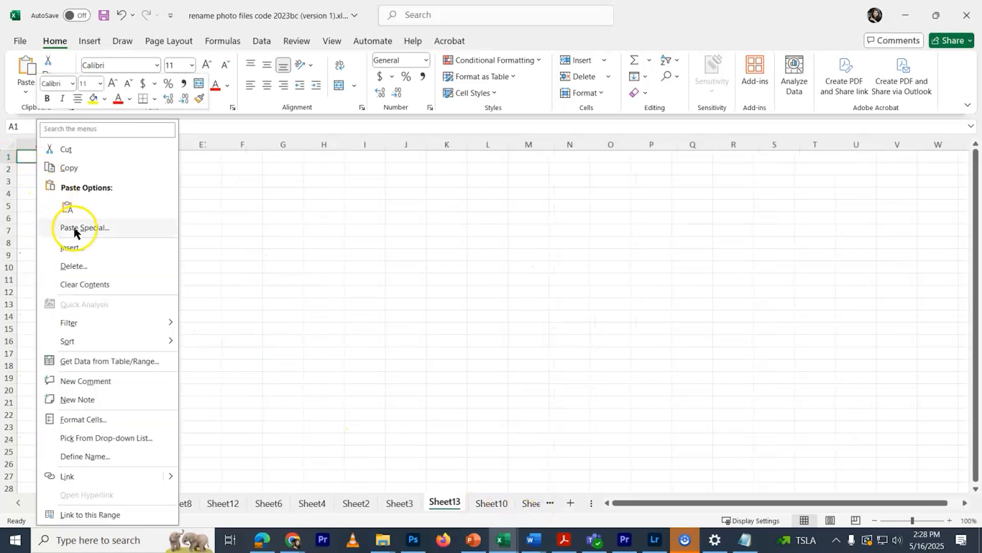
left_click(72, 227)
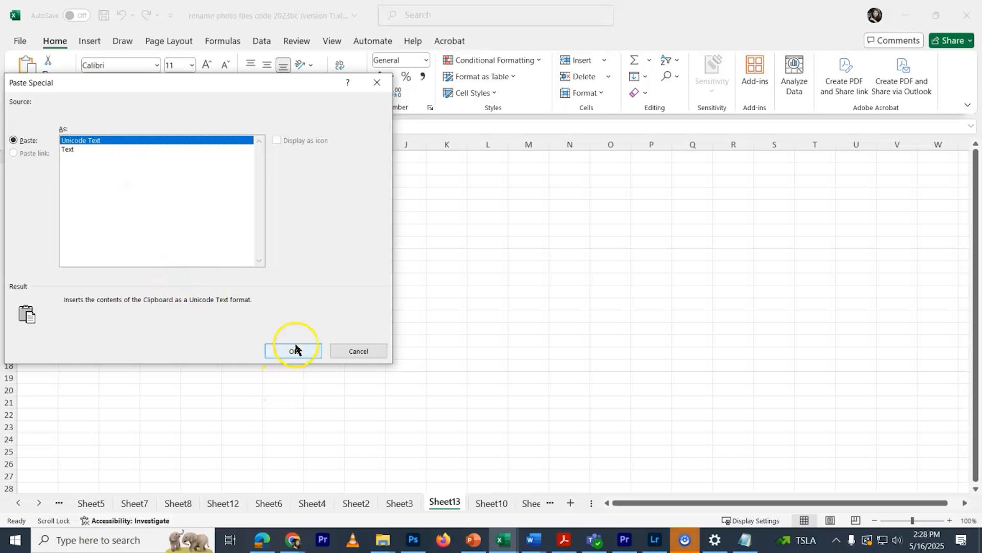
left_click(294, 348)
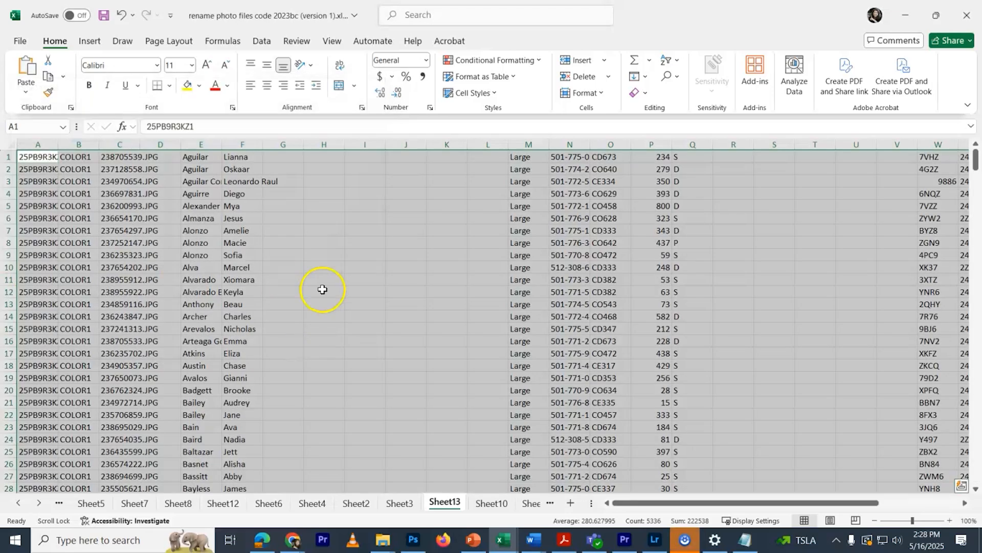
- Delete columns A and B, which hold the job code and the COLOR1 label, from the new sheet
left_click_drag(58, 145, 104, 145)
left_click(56, 145)
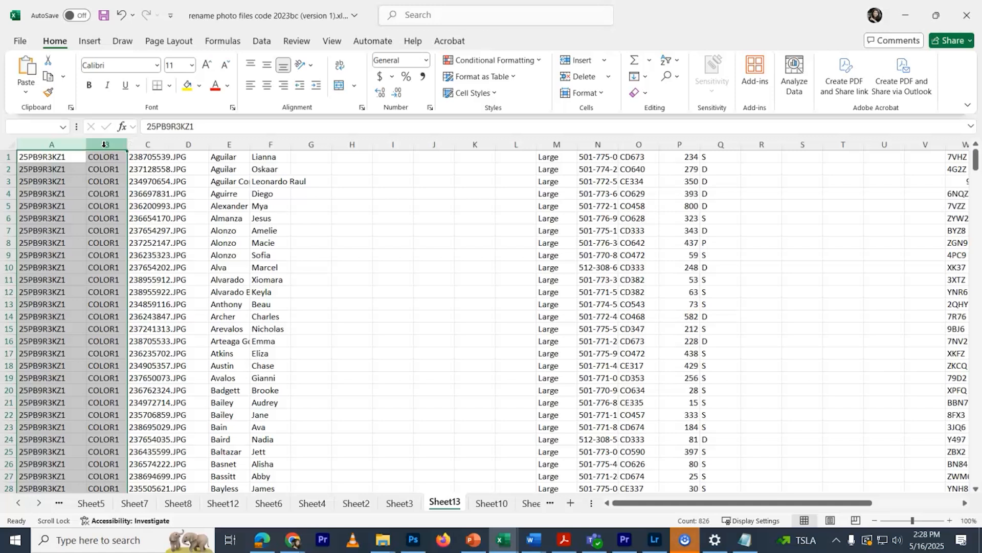
right_click(104, 146)
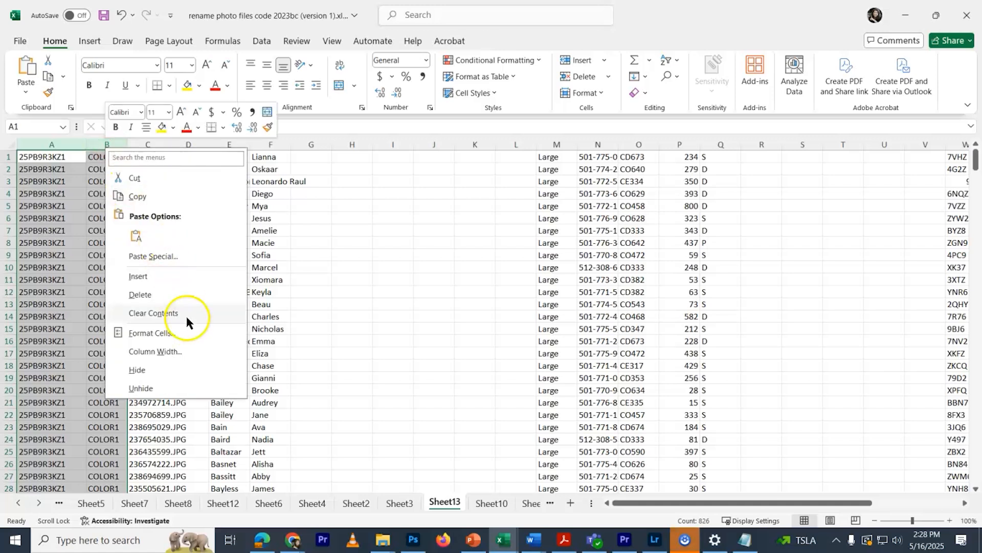
left_click(175, 295)
left_click(215, 204)
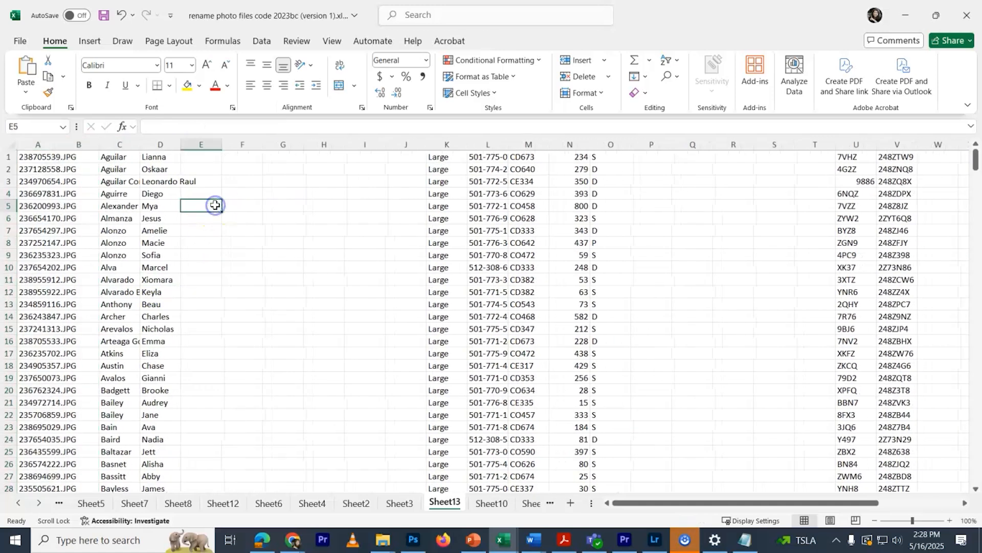
- Delete the contents of the sheet from column F through AD, and widen columns C and D to fit the full names
left_click(244, 145)
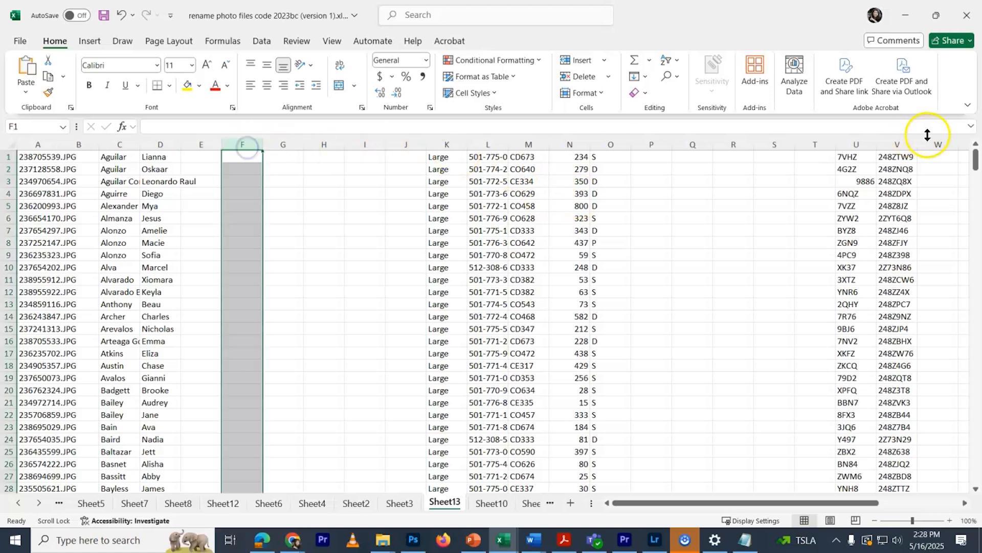
left_click(906, 145, "shift")
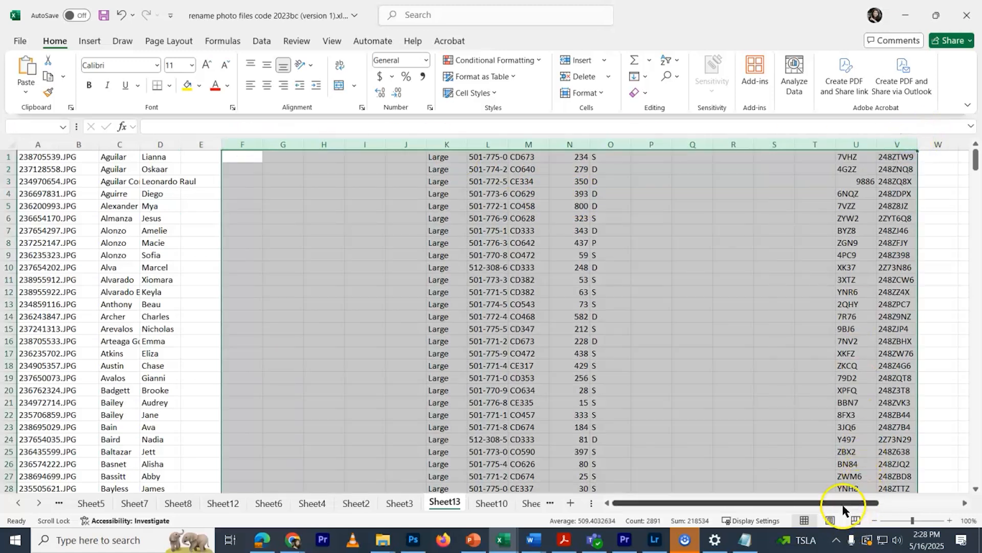
left_click_drag(844, 504, 924, 504)
left_click(951, 145, "shift")
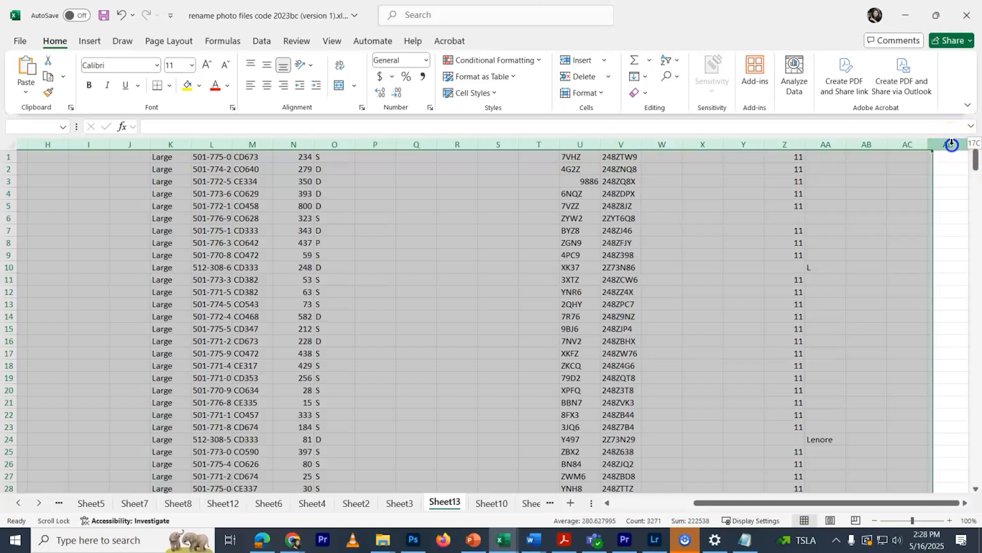
right_click(950, 145)
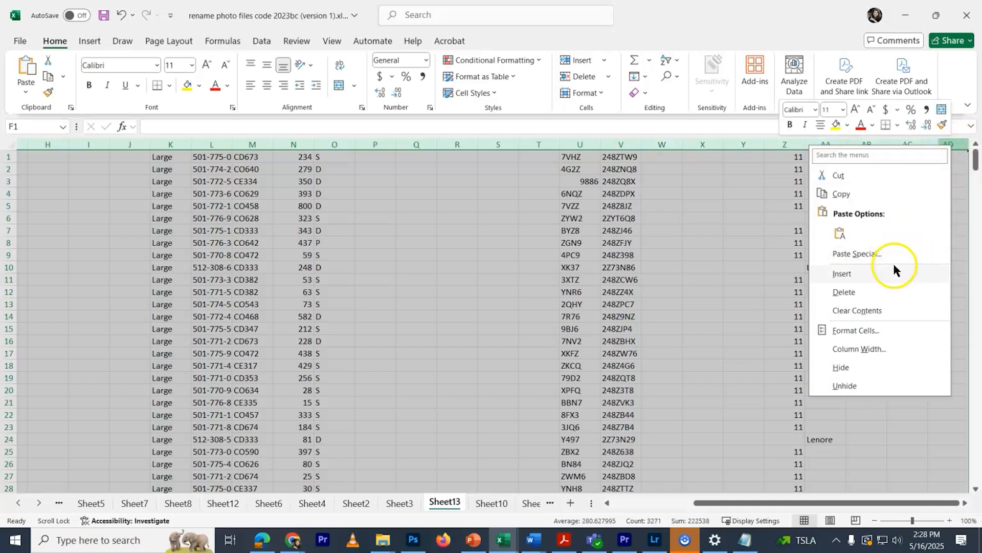
left_click(893, 292)
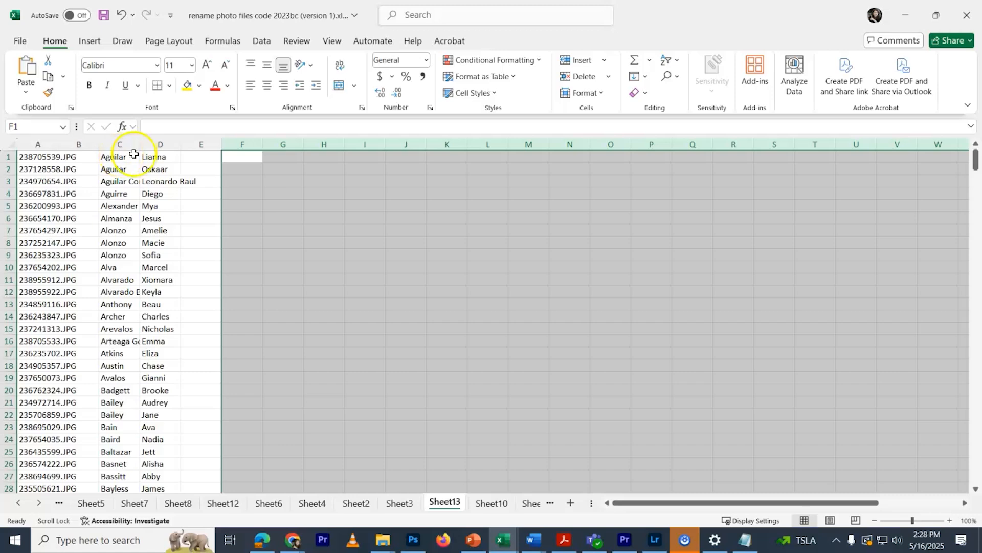
left_click_drag(142, 141, 265, 178)
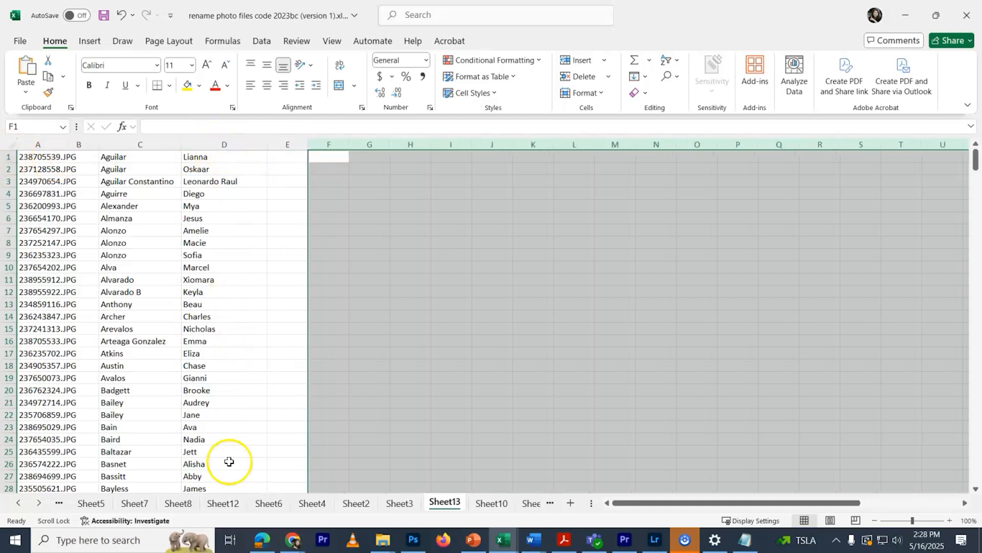
- On Sheet11, widen column G and inspect the formulas in F2 and P2 that build the new names and rename commands
left_click(399, 504)
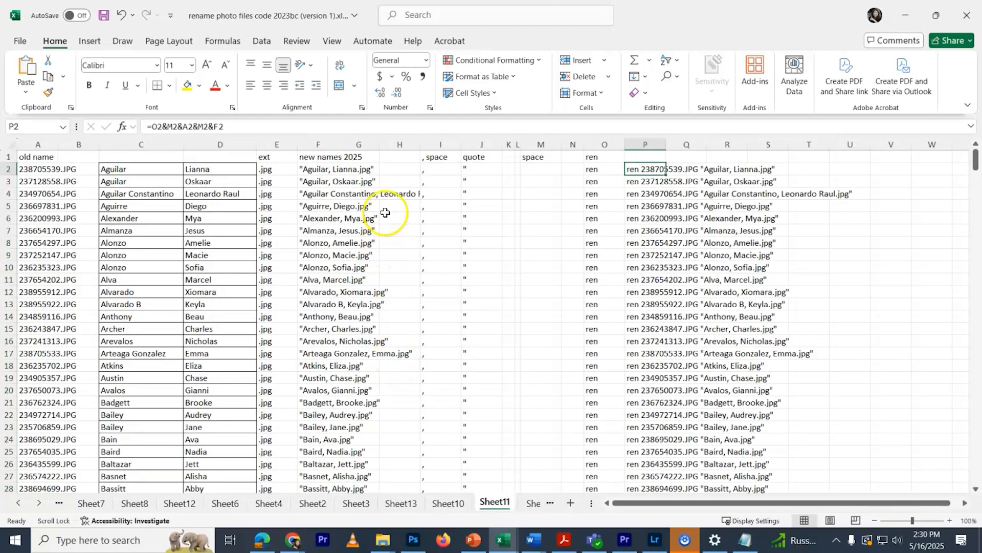
left_click_drag(380, 144, 399, 144)
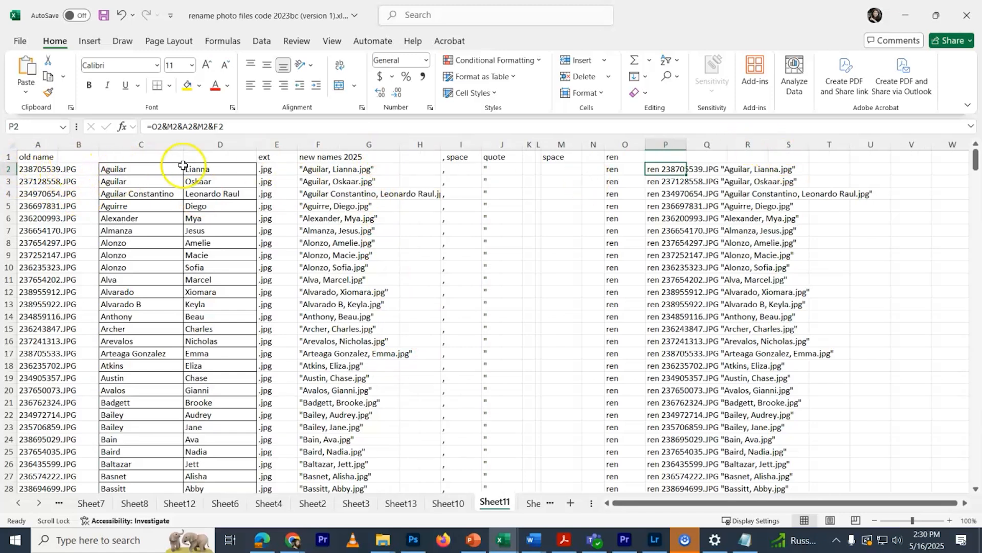
left_click(316, 171)
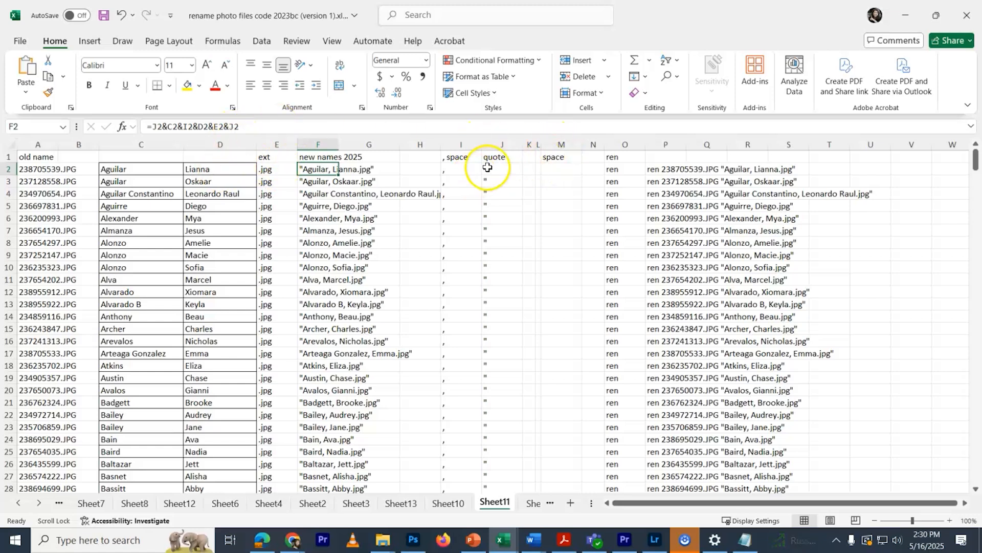
left_click(656, 174)
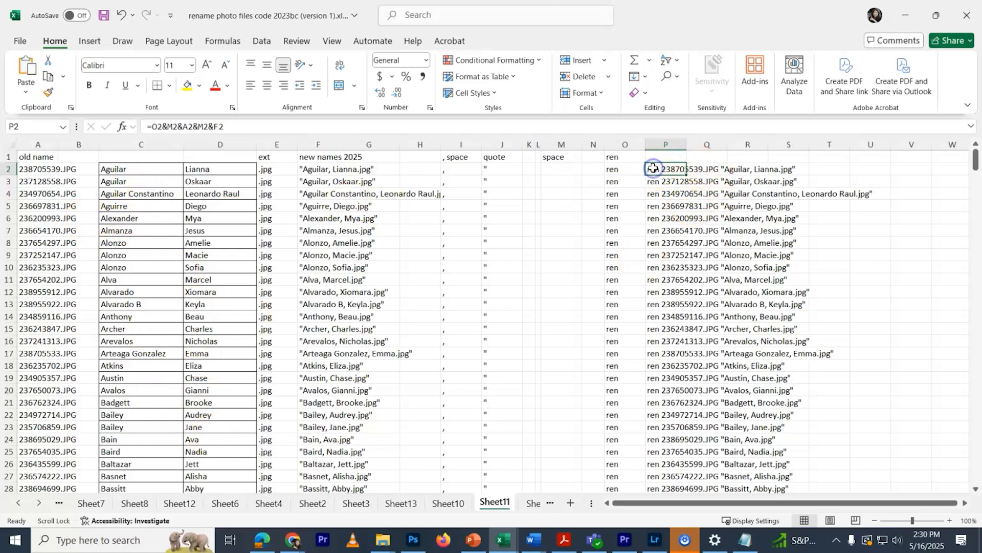
left_click(533, 507)
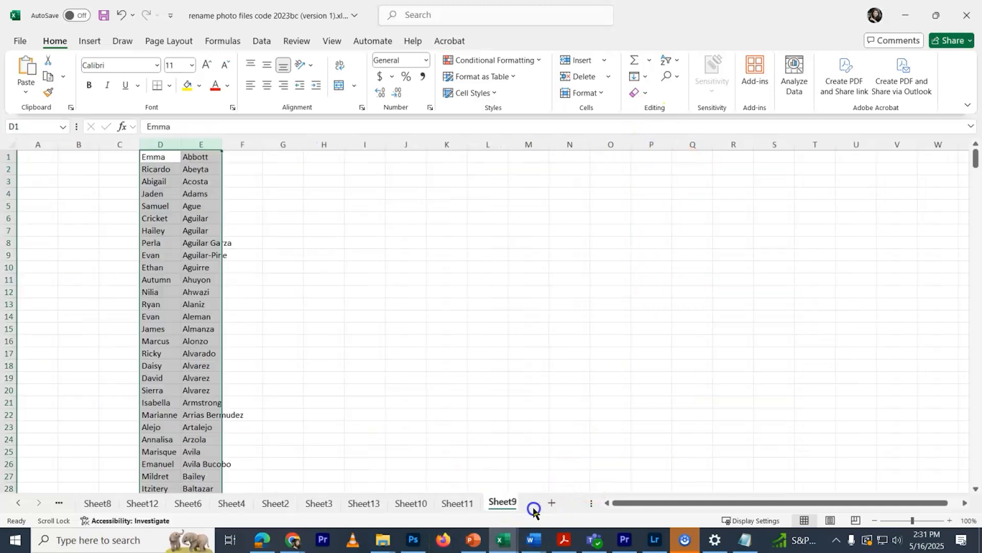
left_click(358, 503)
left_click(313, 506)
left_click(268, 502)
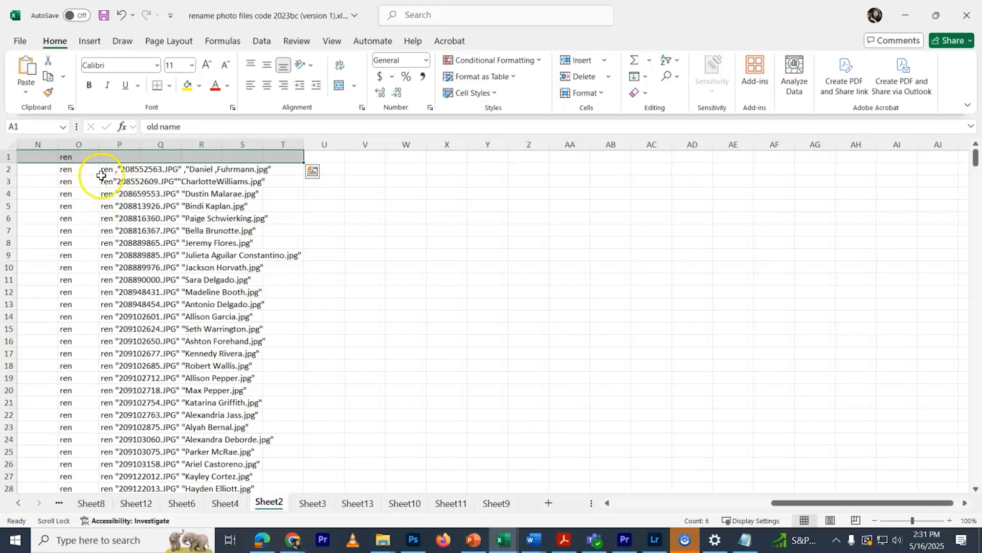
left_click(497, 504)
- Copy the full block of ren commands on Sheet11, from P2 down to row 414
left_click(446, 504)
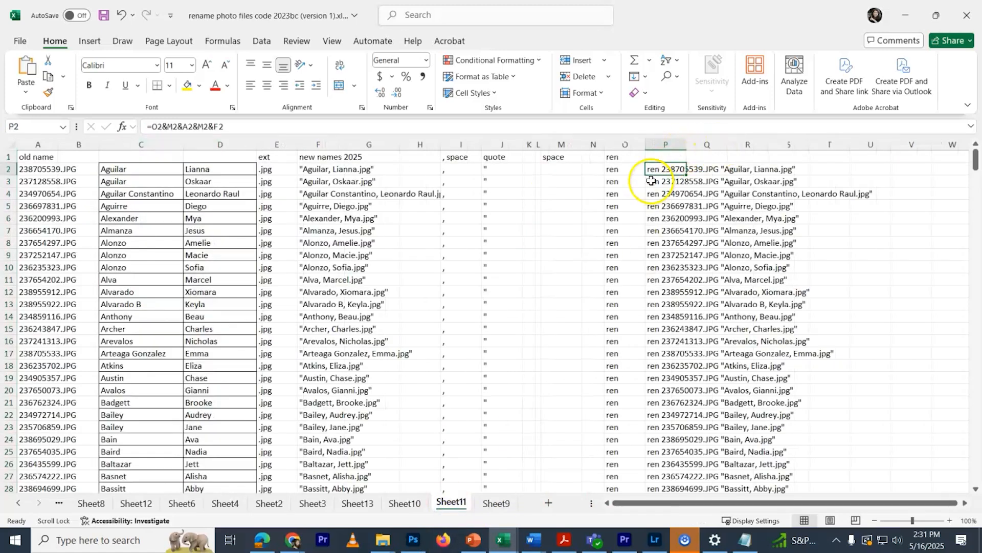
left_click_drag(653, 169, 760, 439)
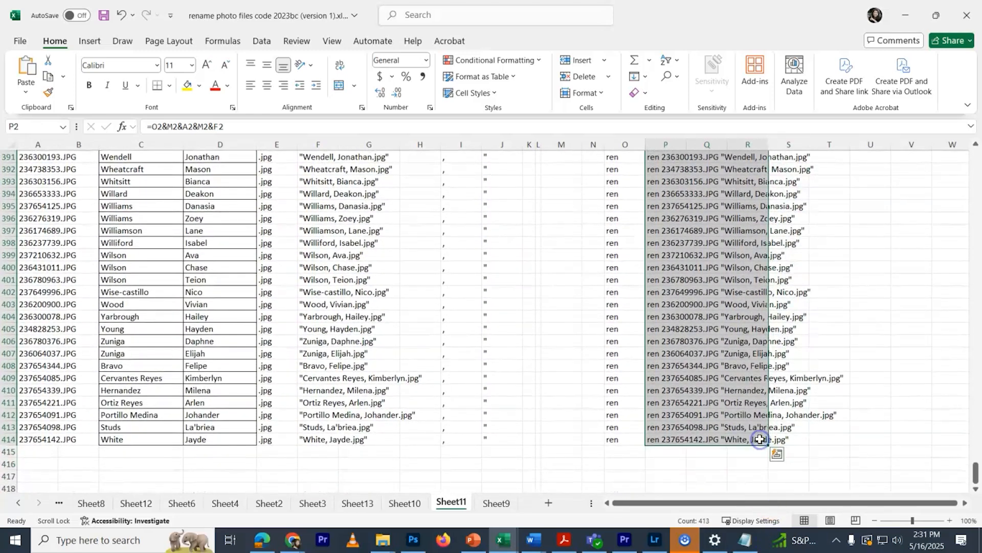
key("ctrl+c")
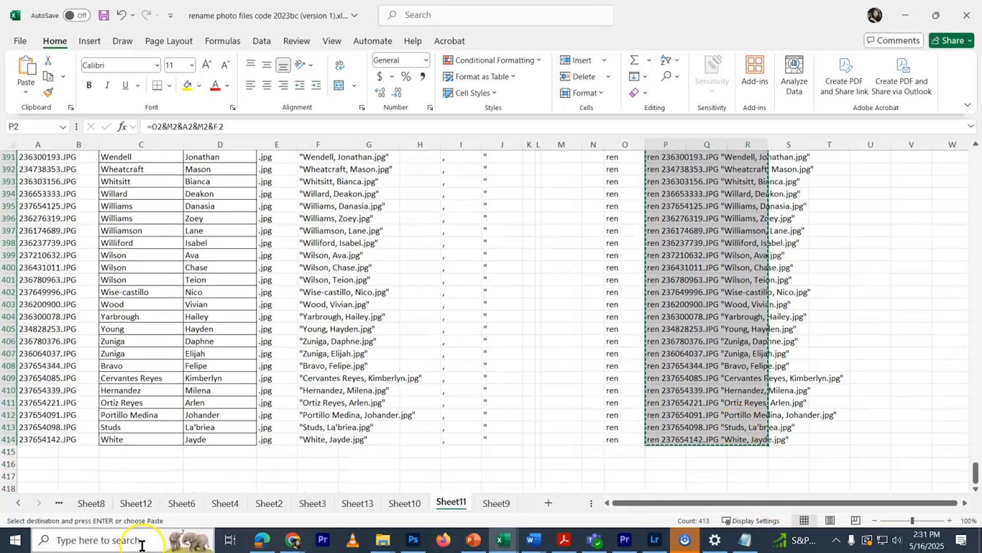
- Switch to the video how to folder in File Explorer and open its COLOR1All subfolder
left_click(383, 540)
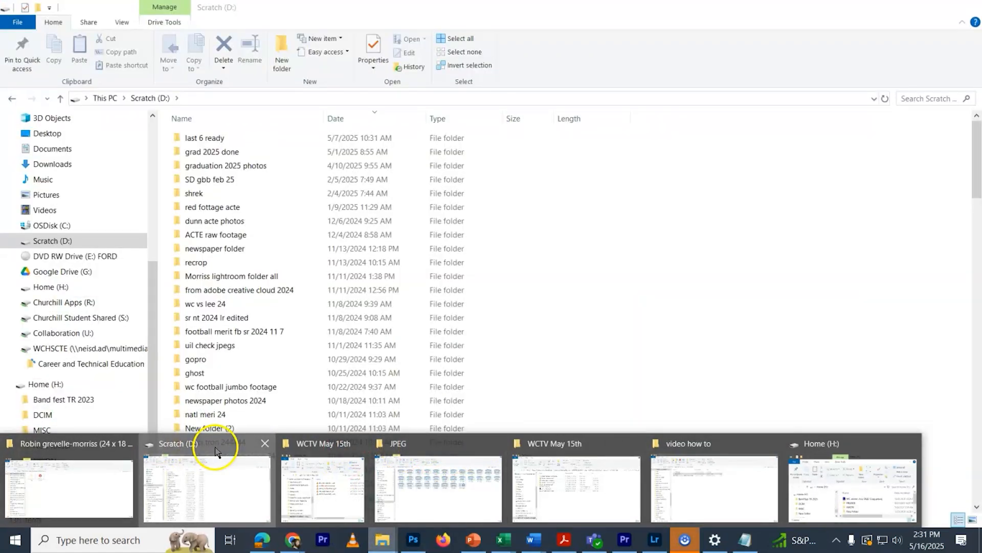
left_click(213, 444)
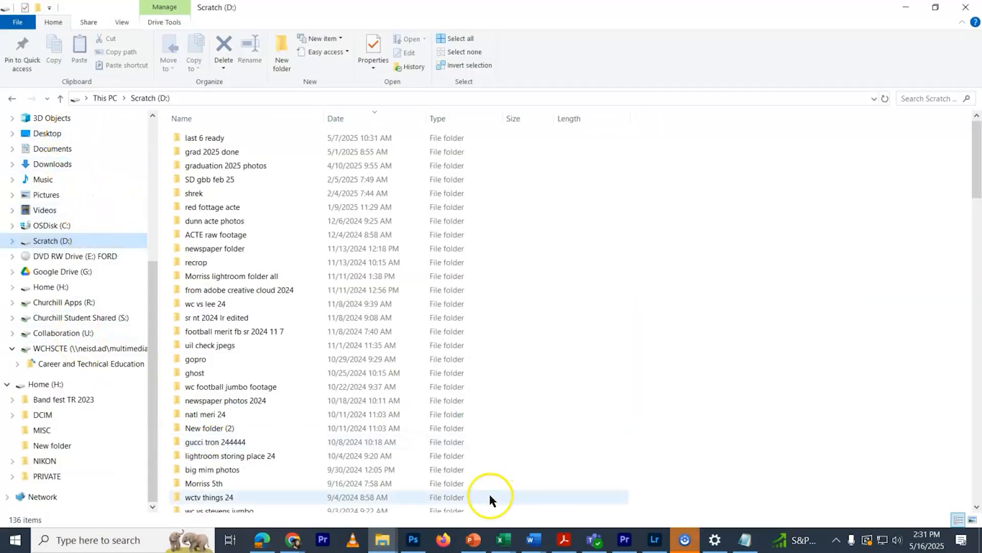
mouse_move(389, 543)
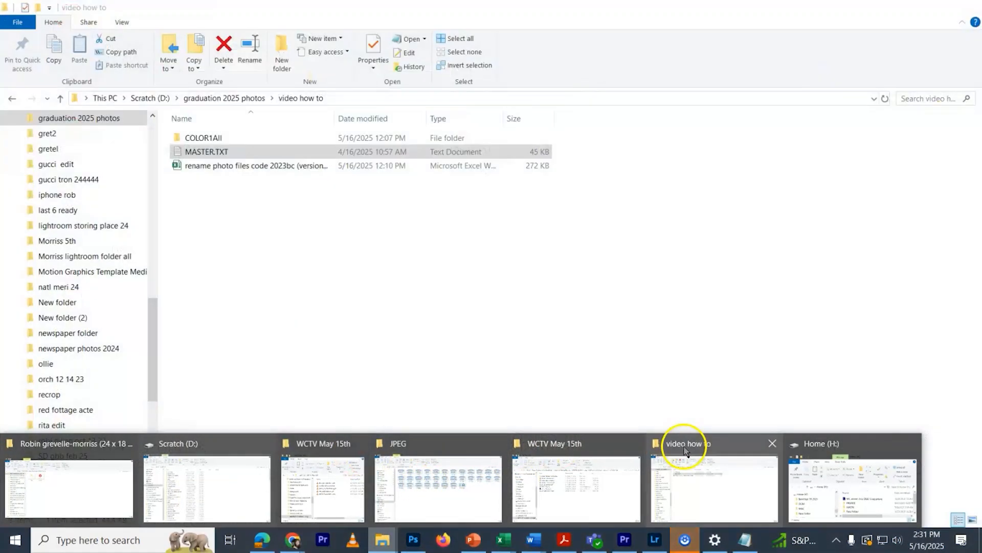
left_click(691, 450)
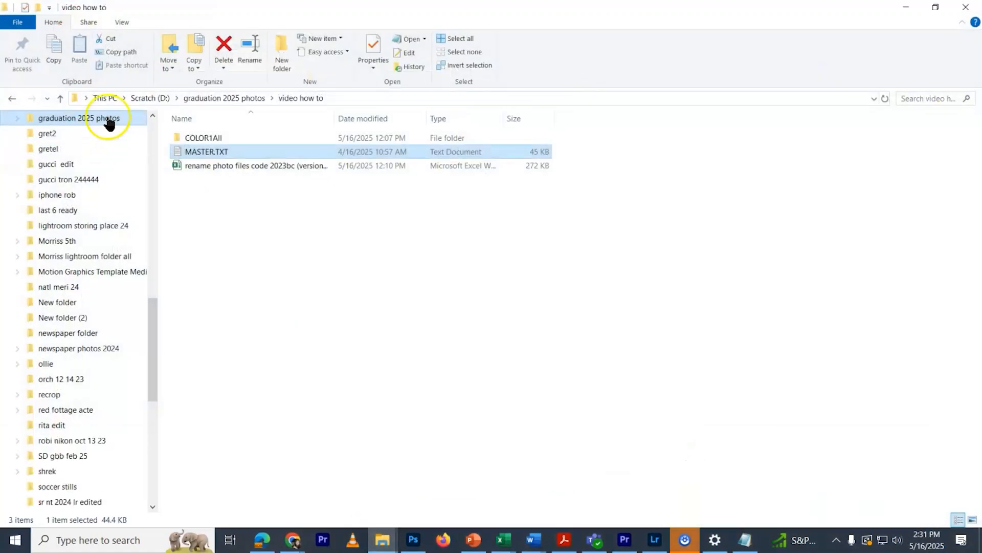
double_click(208, 137)
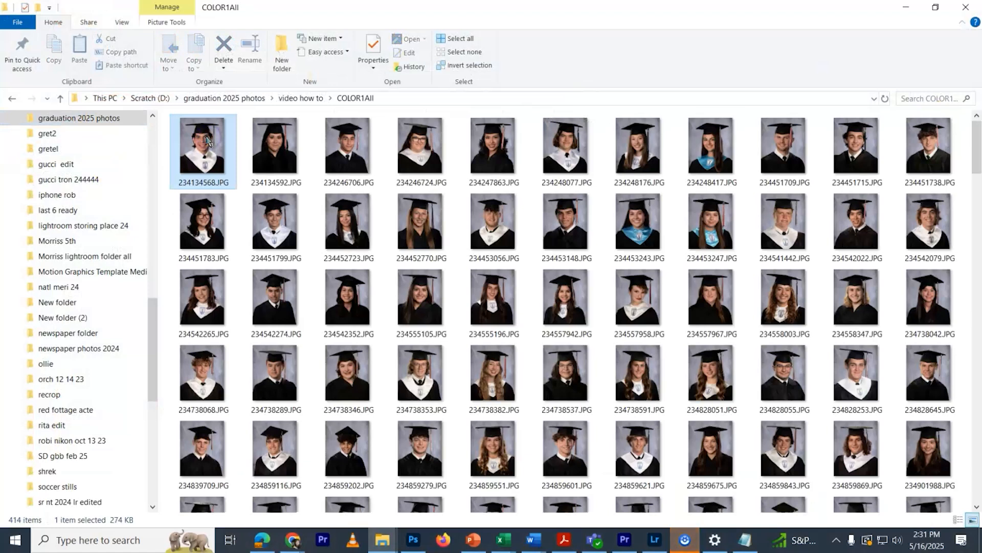
- Open a Command Prompt (cmd) in the COLOR1All folder, run the copied ren commands there, and minimize the window
left_click(384, 97)
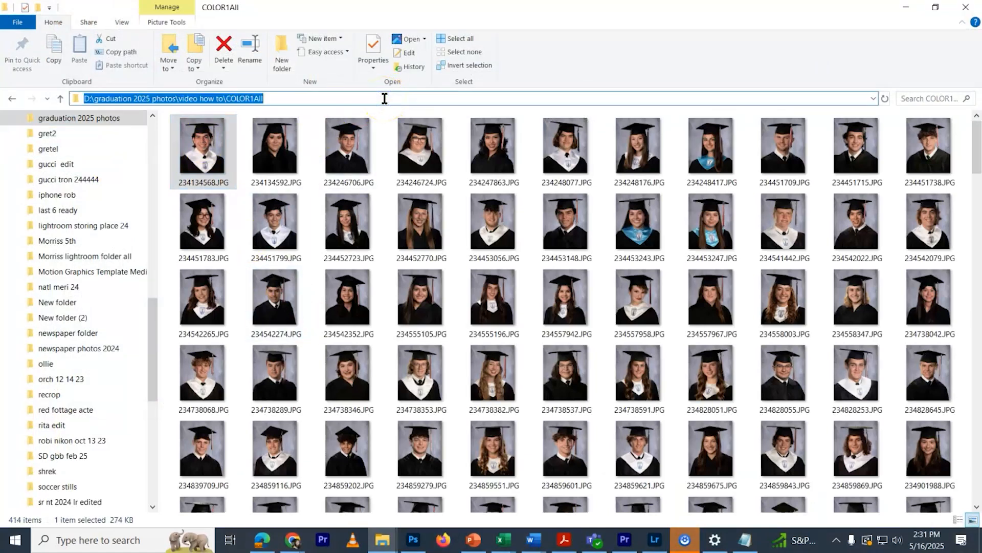
key("BackSpace")
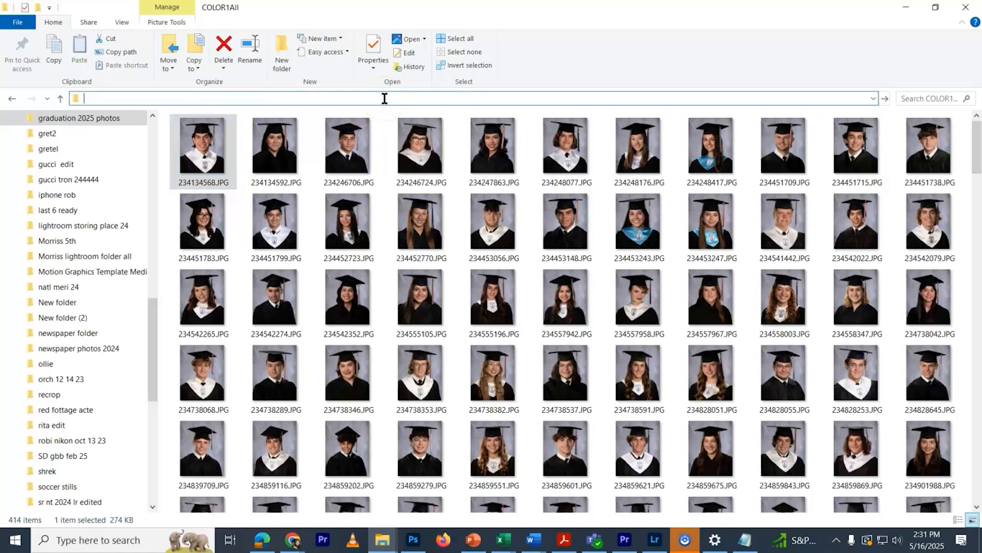
type("cmd")
key("Return")
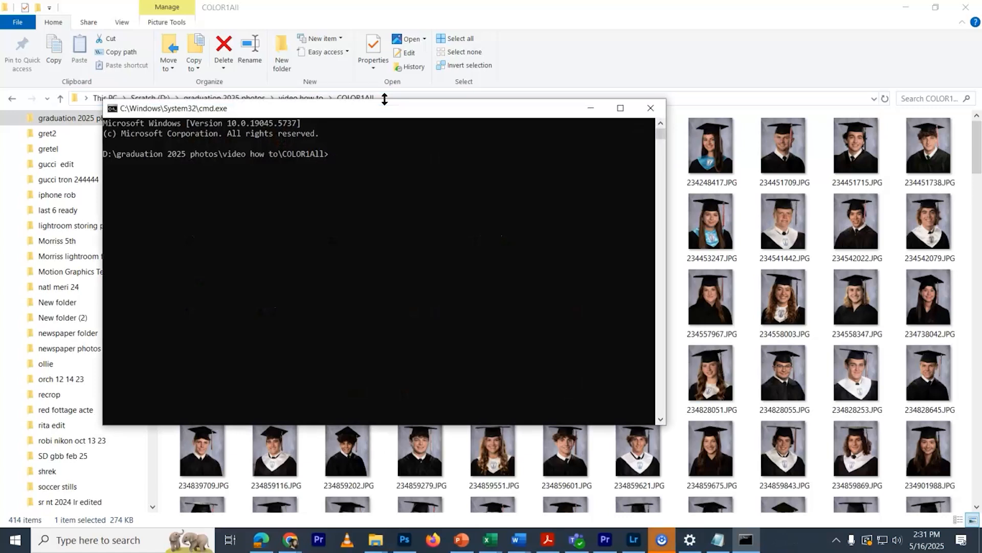
key("ctrl+v")
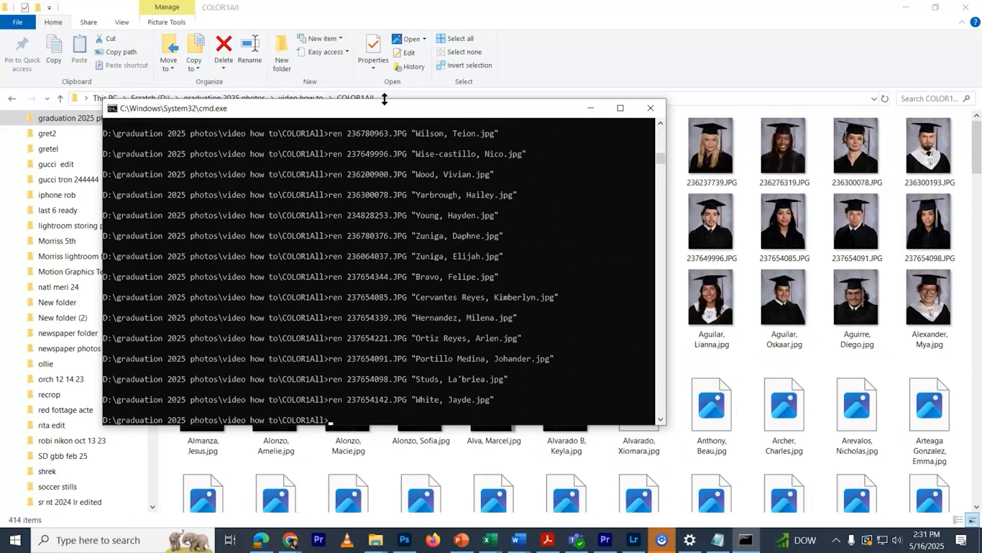
left_click(600, 111)
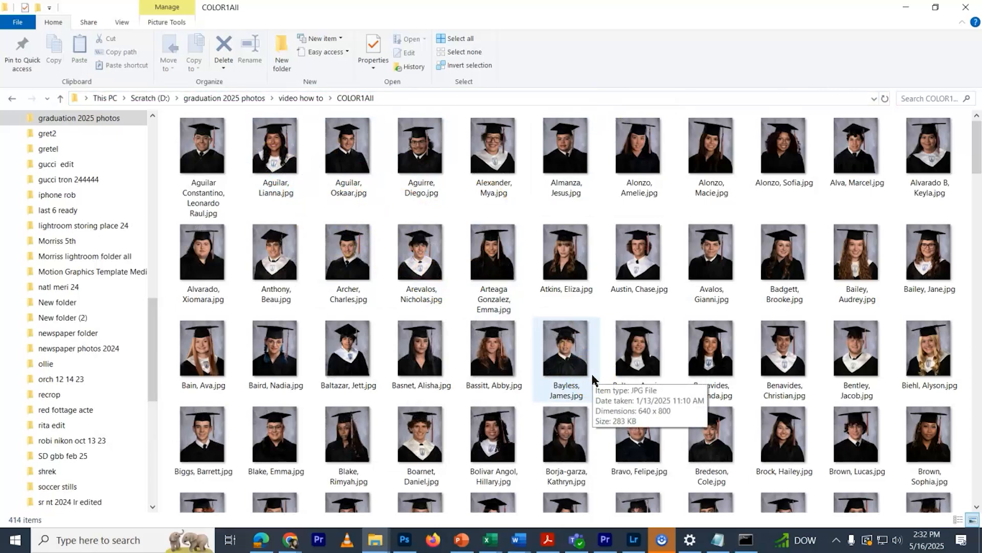
left_click(436, 474)
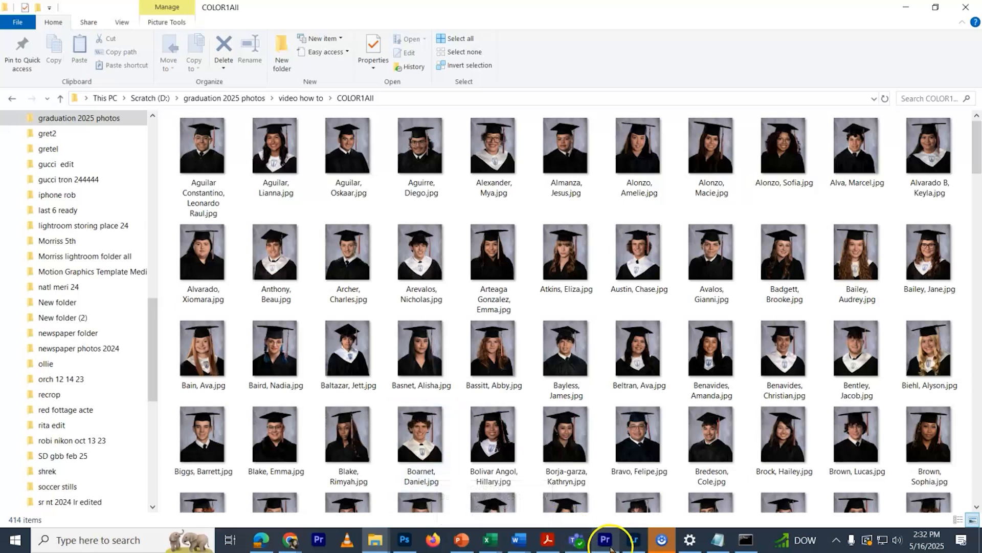
mouse_move(609, 546)
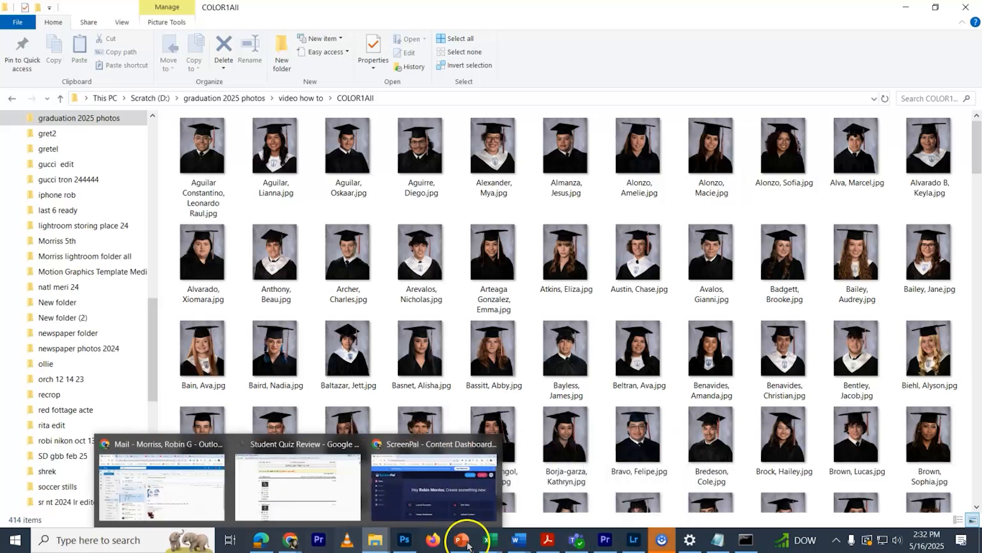
left_click(404, 542)
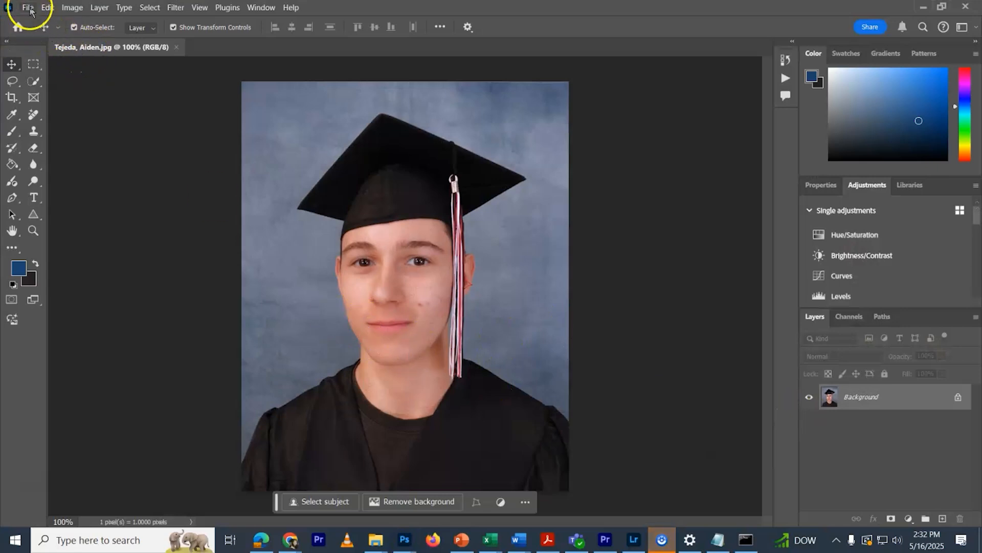
left_click(28, 8)
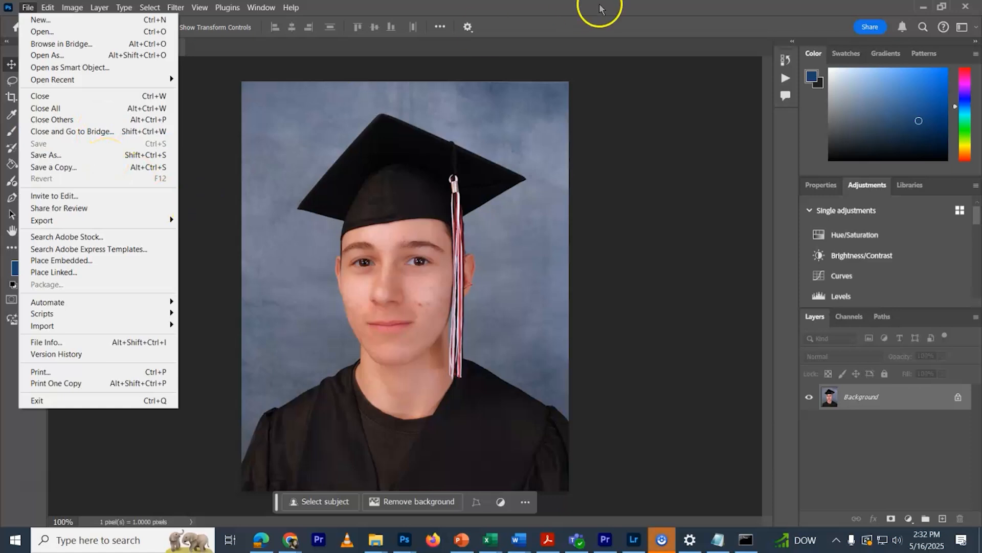
left_click(923, 7)
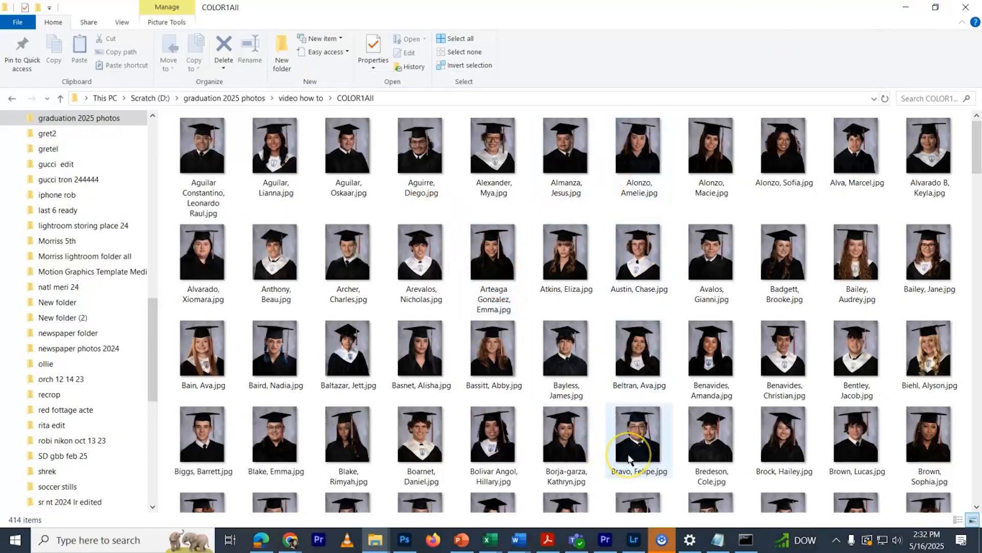
scroll(628, 459, "down", 20)
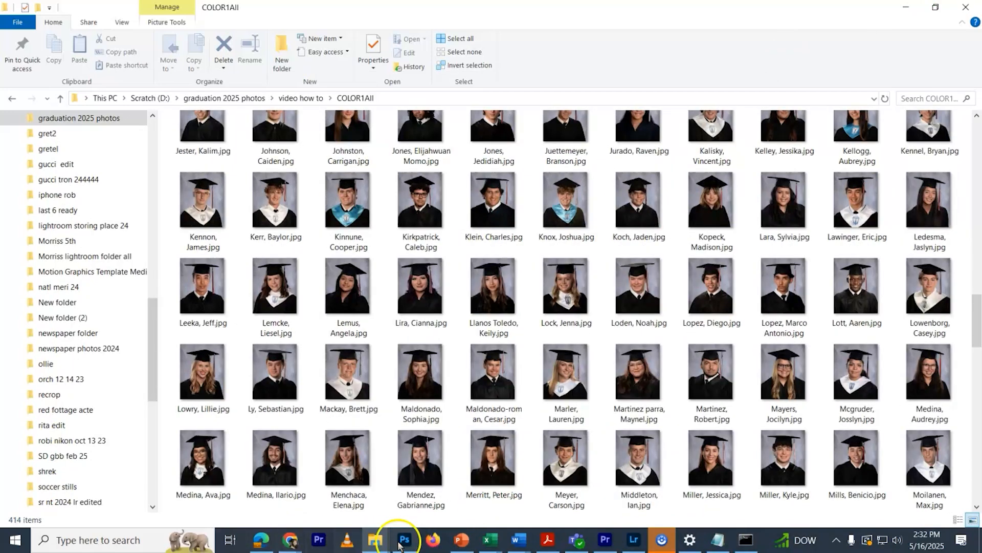
mouse_move(404, 548)
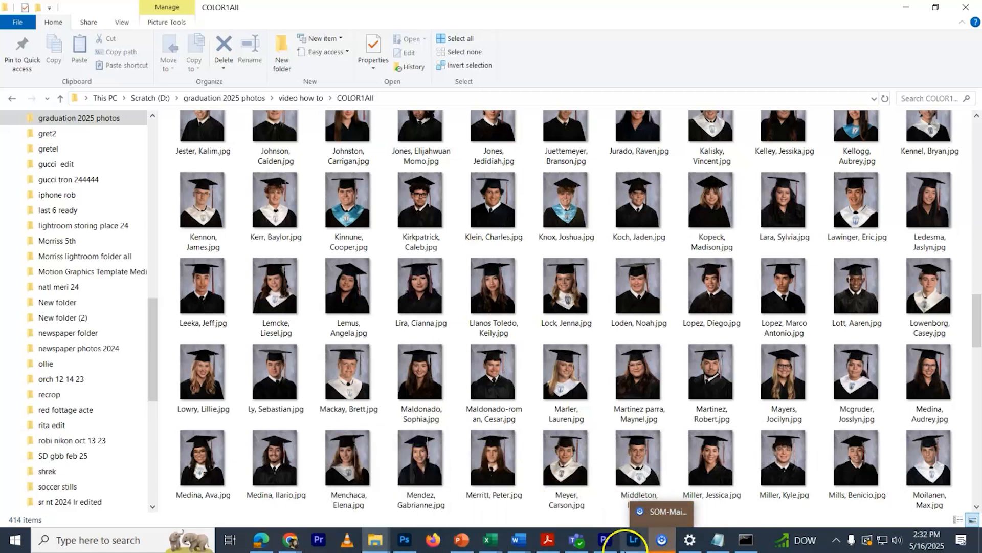
mouse_move(647, 548)
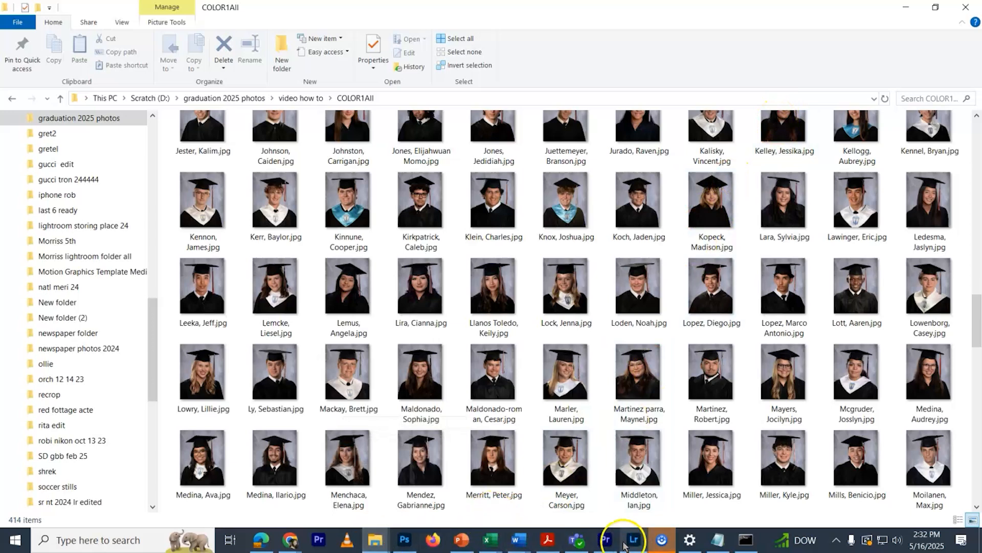
- Switch to the graduation 2025_1 project in Premiere Pro and fit the whole 2025 WC grads sequence in the timeline
left_click(605, 540)
left_click_drag(539, 377, 529, 357)
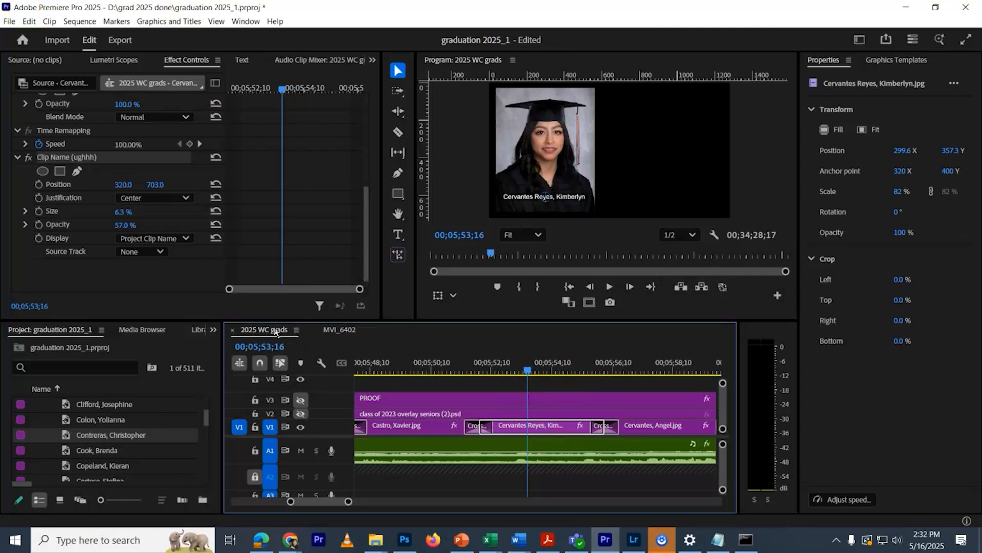
key("backslash")
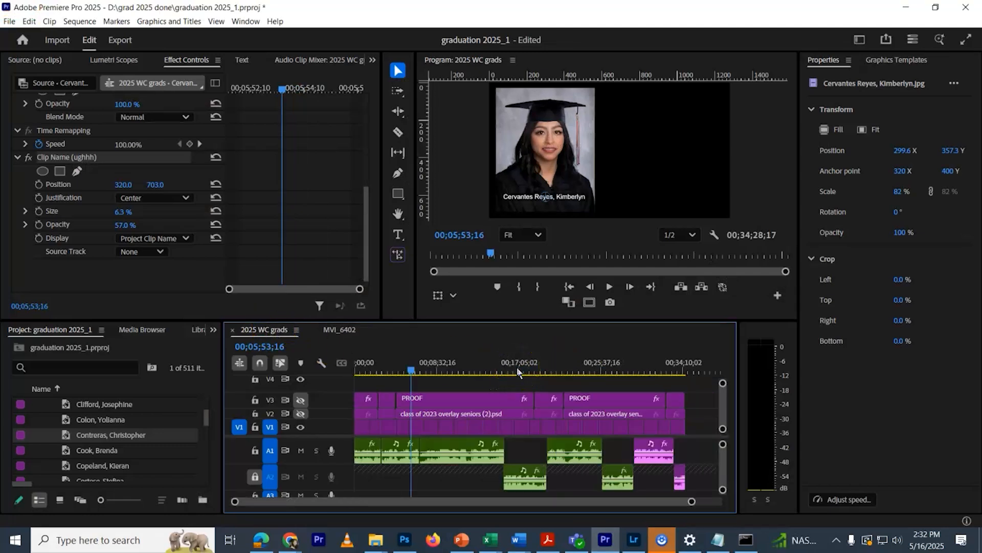
left_click(165, 348)
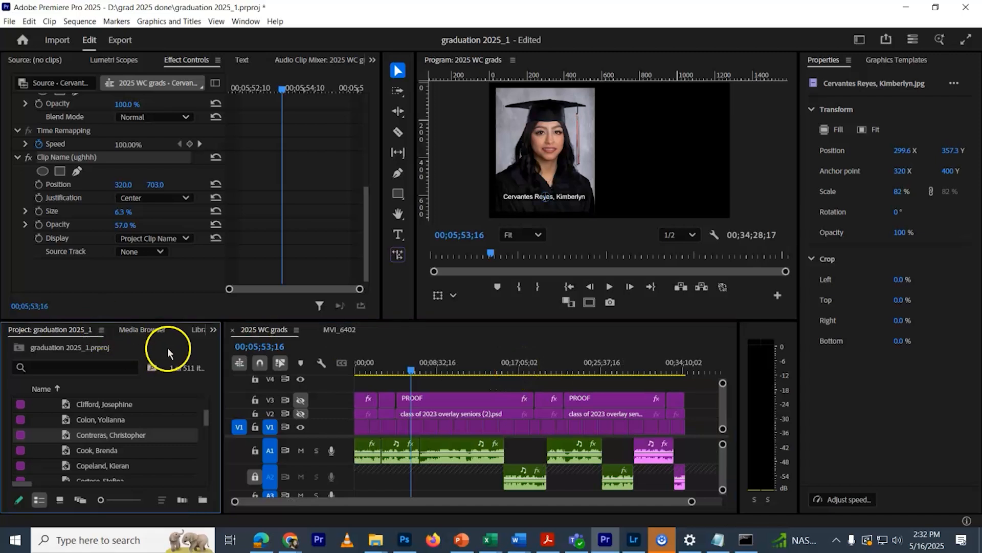
- Set the still image default duration in the Timeline preferences to about 4 seconds
left_click(10, 21)
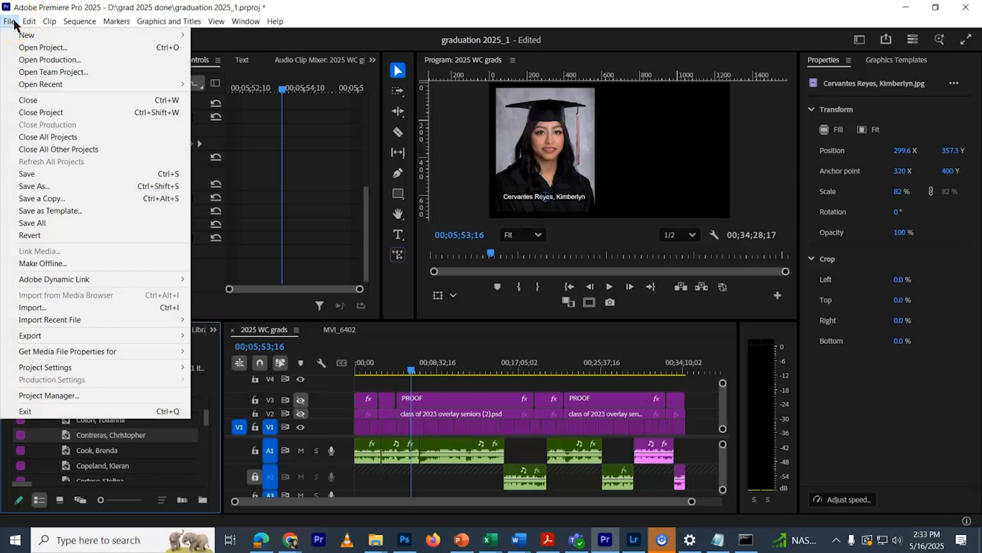
left_click(29, 22)
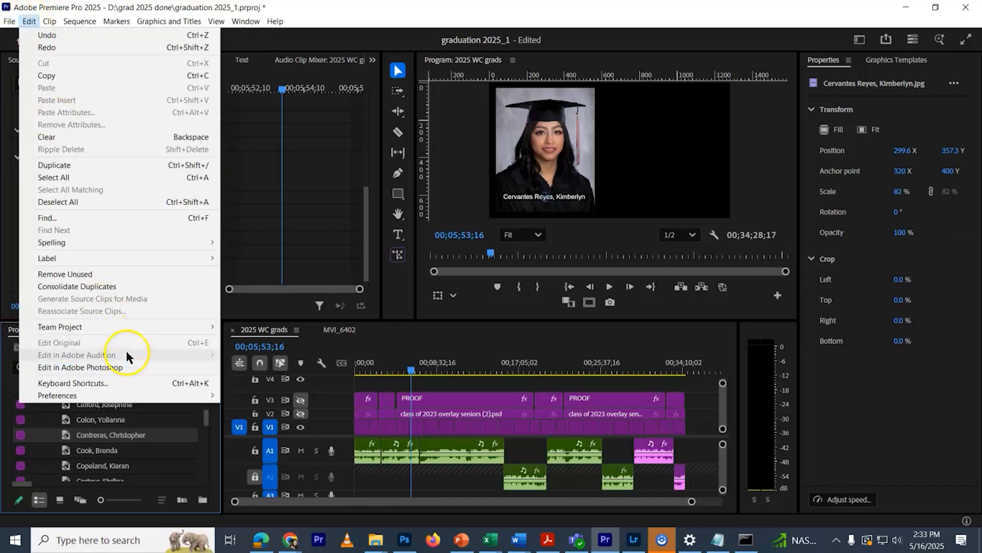
mouse_move(141, 403)
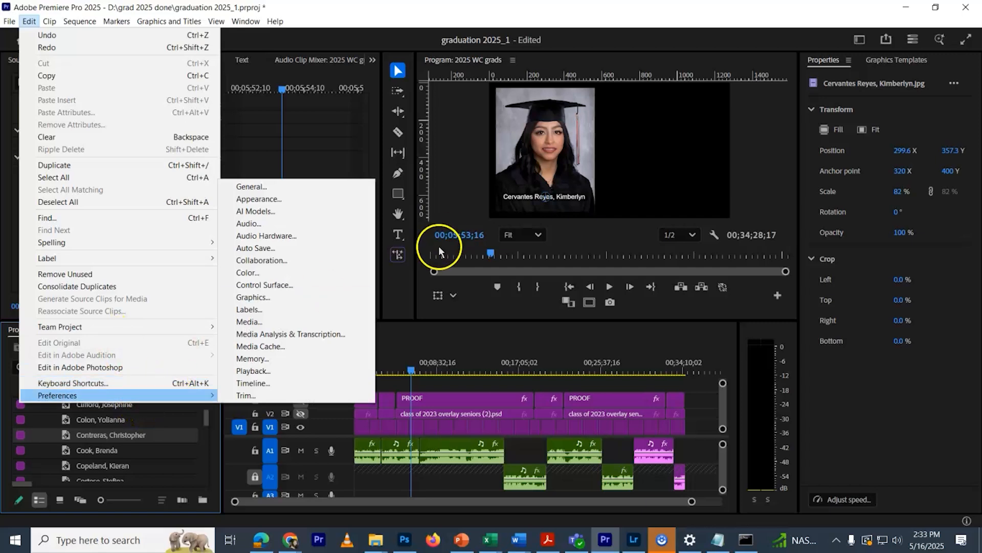
left_click(302, 189)
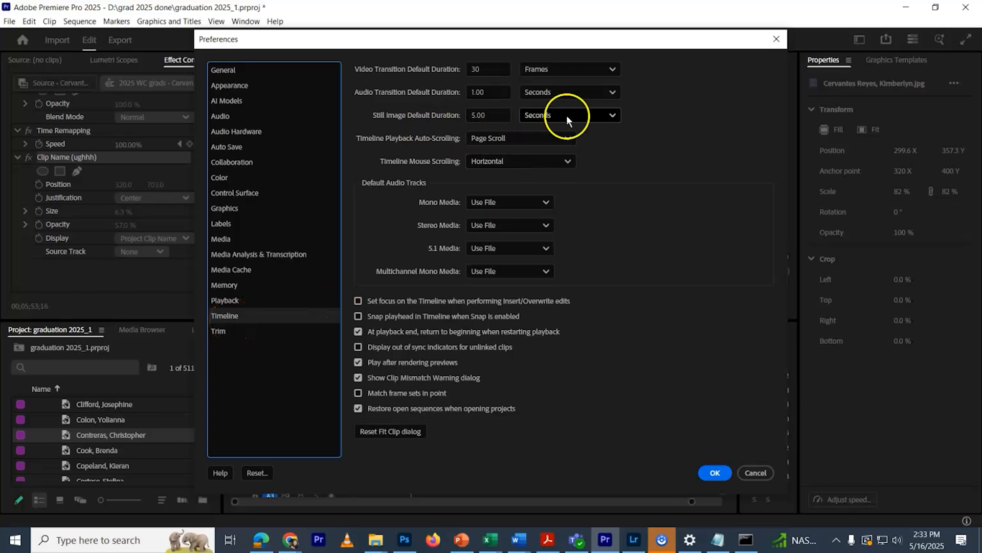
left_click(468, 114)
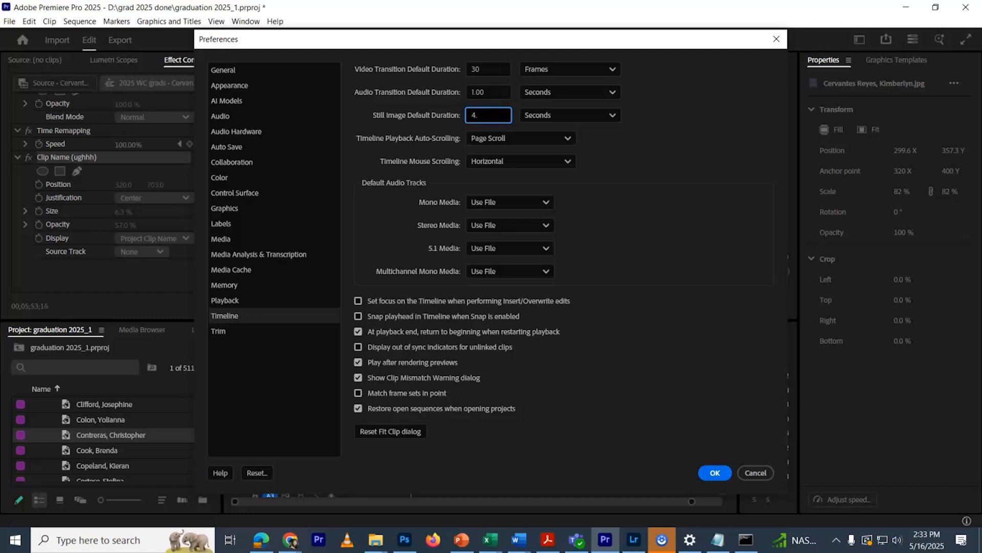
key("Return")
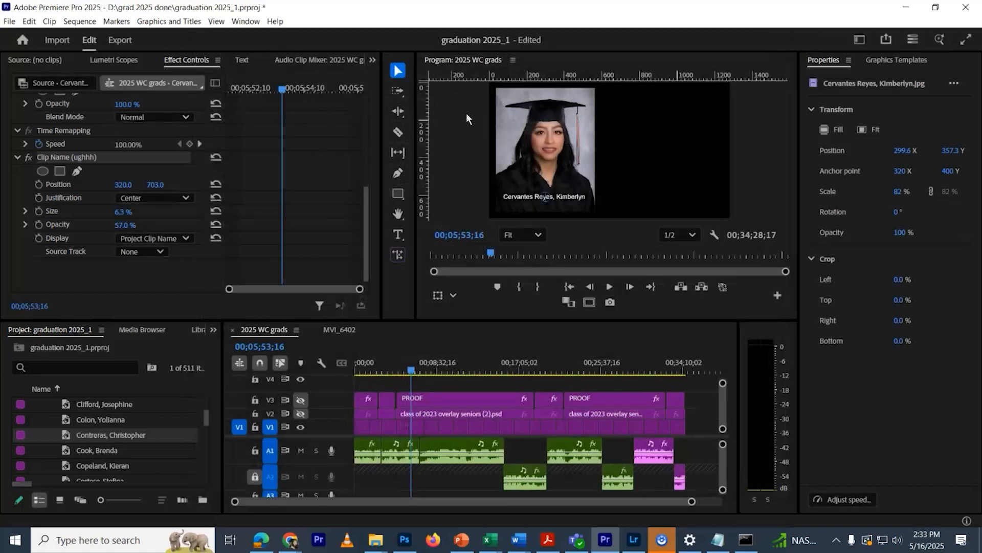
- Move the playhead to the start of the 2025 WC grads sequence and reveal that sequence in the project
left_click_drag(417, 362, 358, 368)
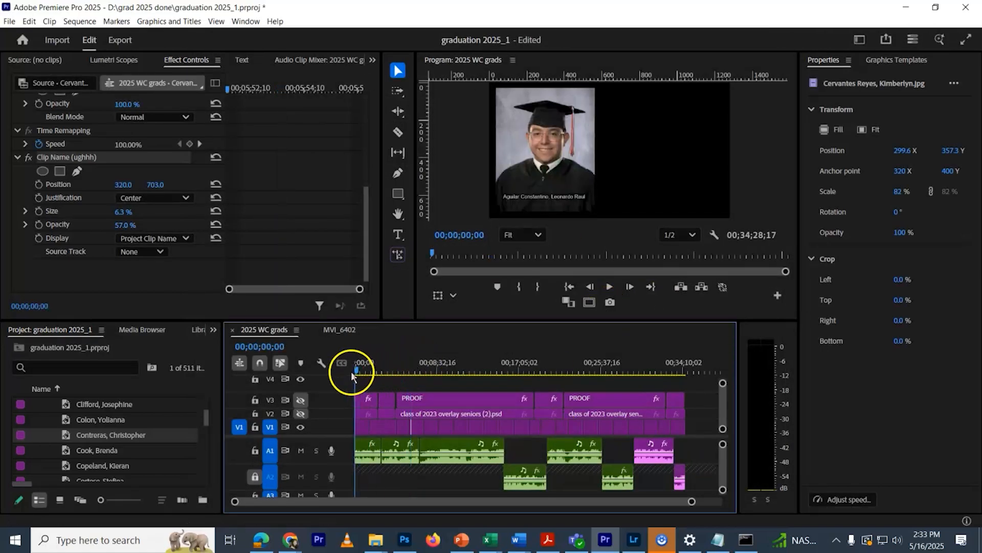
left_click_drag(692, 502, 652, 512)
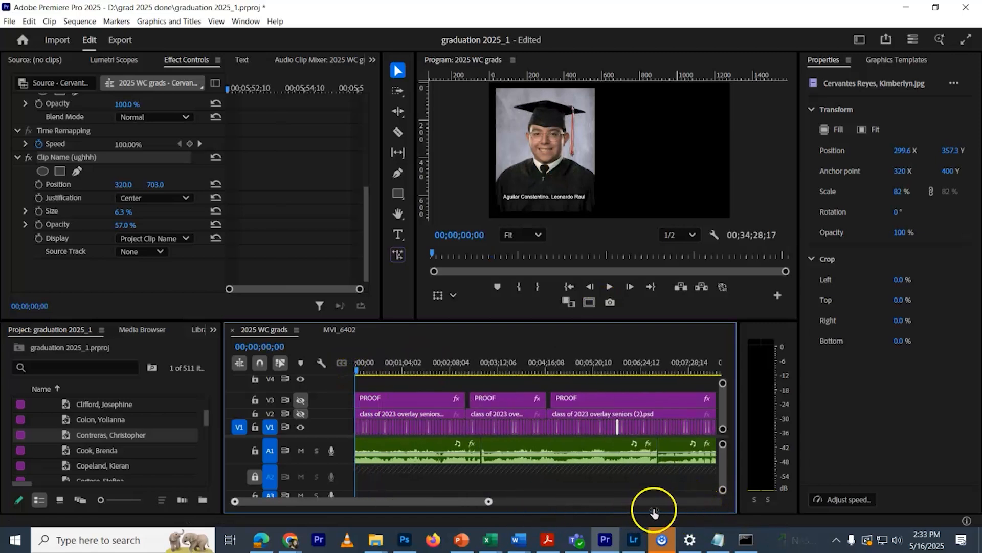
right_click(276, 336)
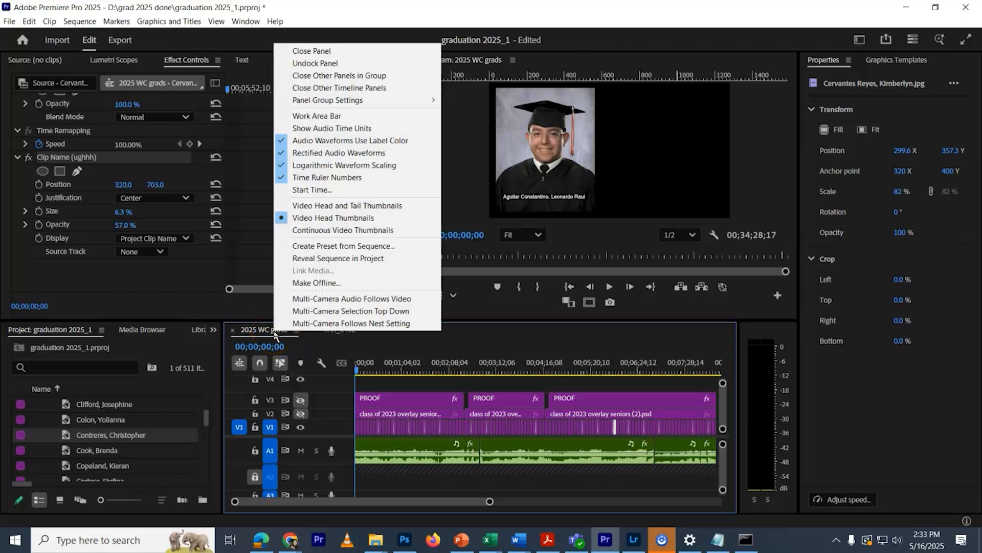
left_click(260, 335)
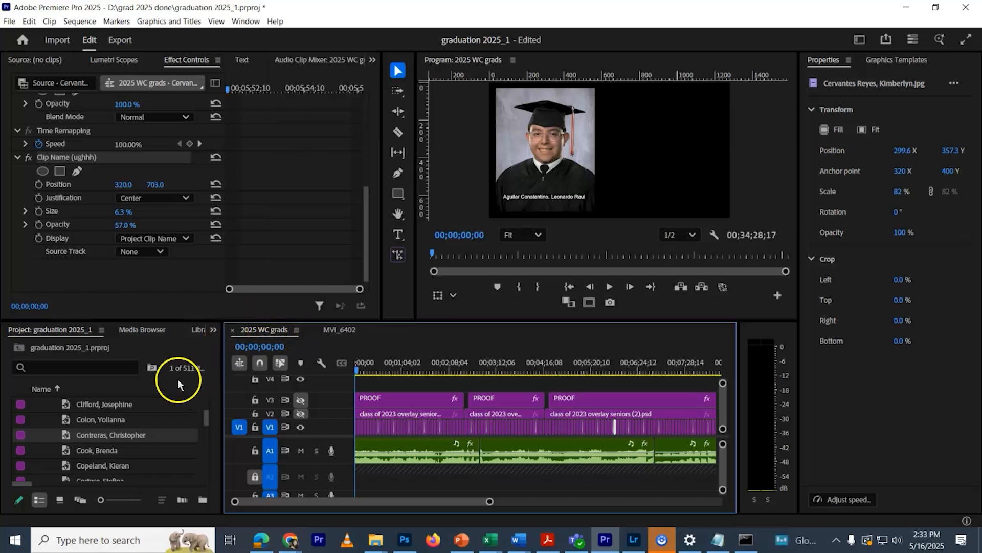
left_click(78, 330)
right_click(266, 333)
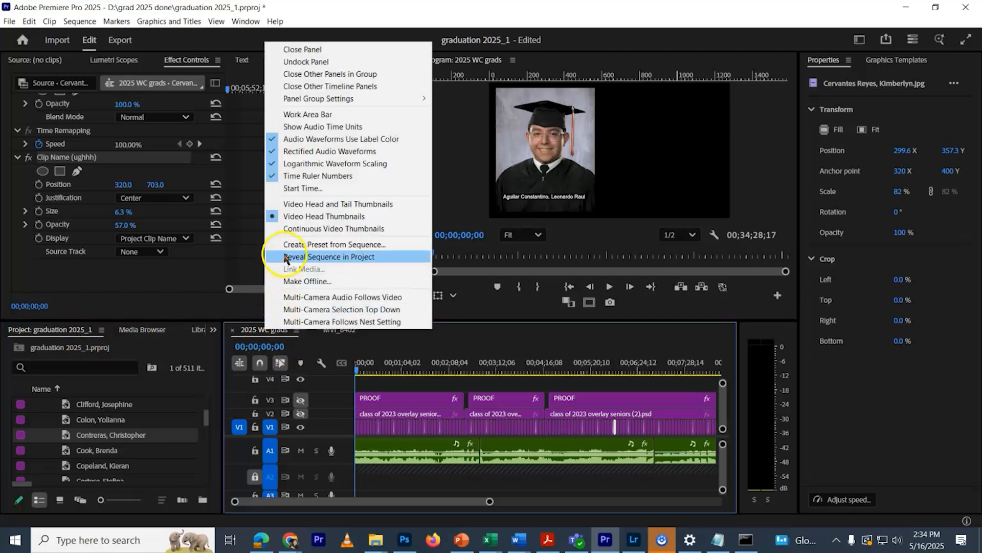
left_click(287, 257)
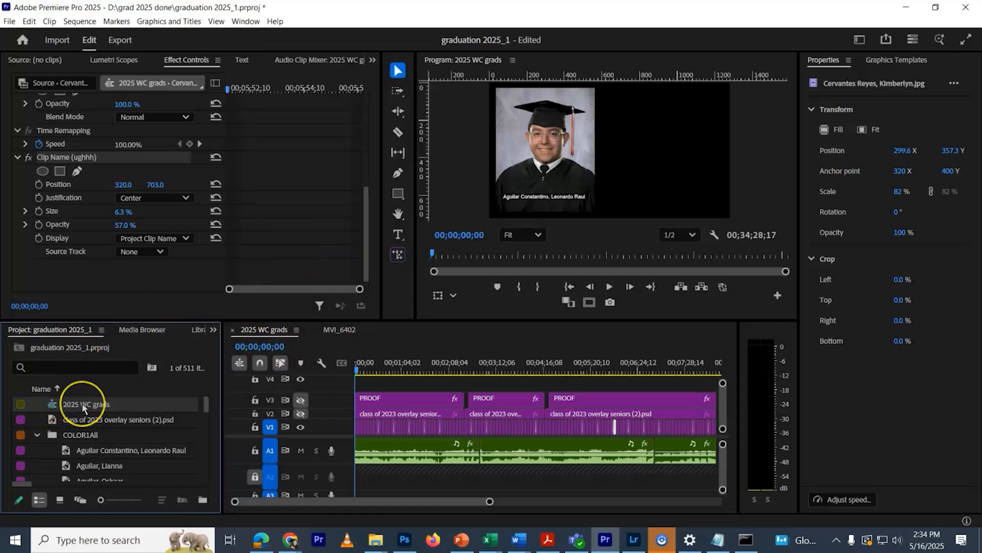
- Duplicate the 2025 WC grads sequence and open the copy in the timeline
right_click(84, 407)
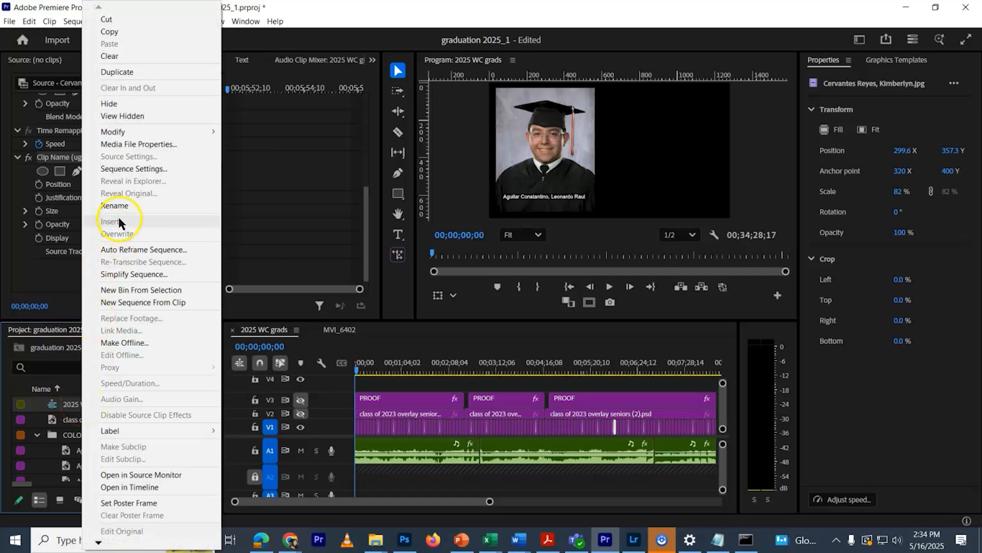
left_click(123, 71)
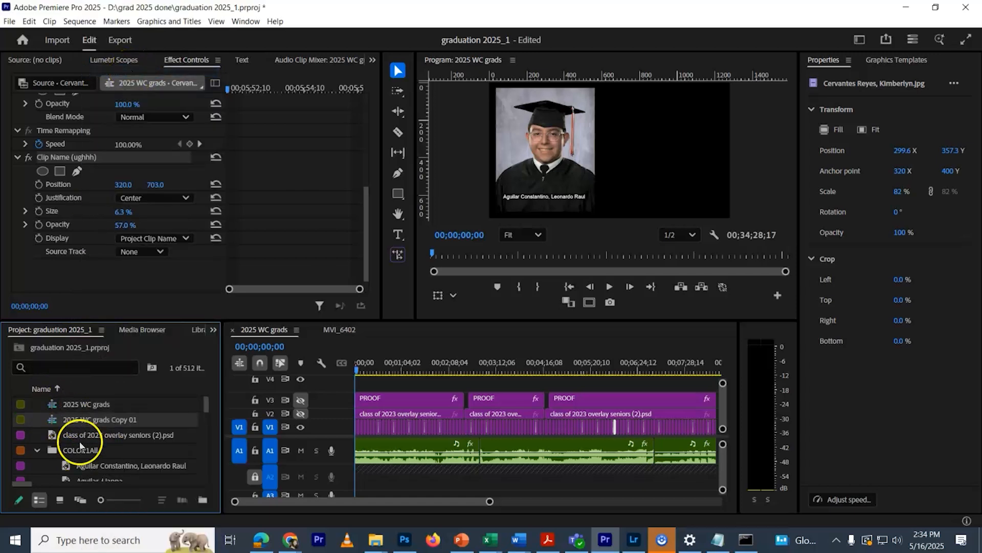
double_click(52, 421)
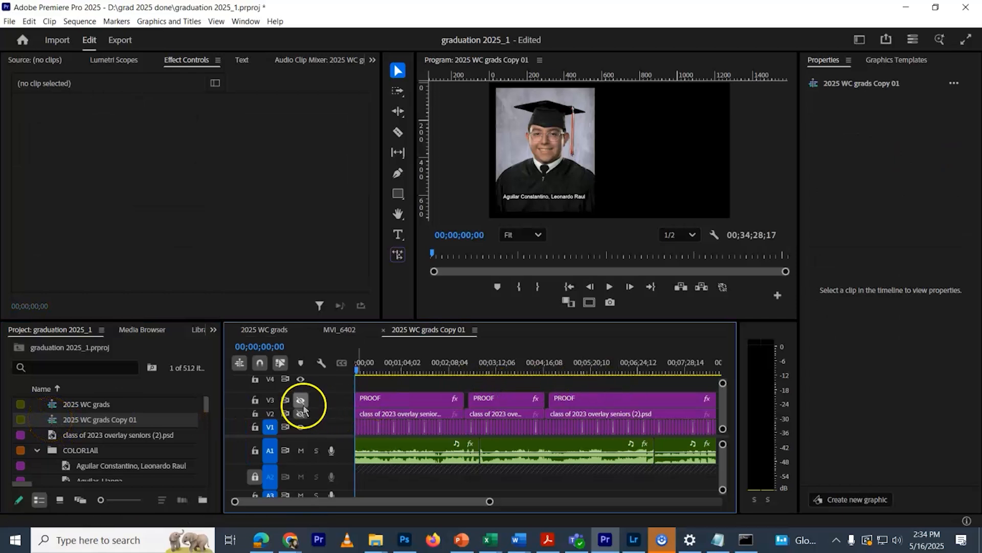
- Delete all the portrait clips on track V1 of the duplicated sequence
left_click(389, 428)
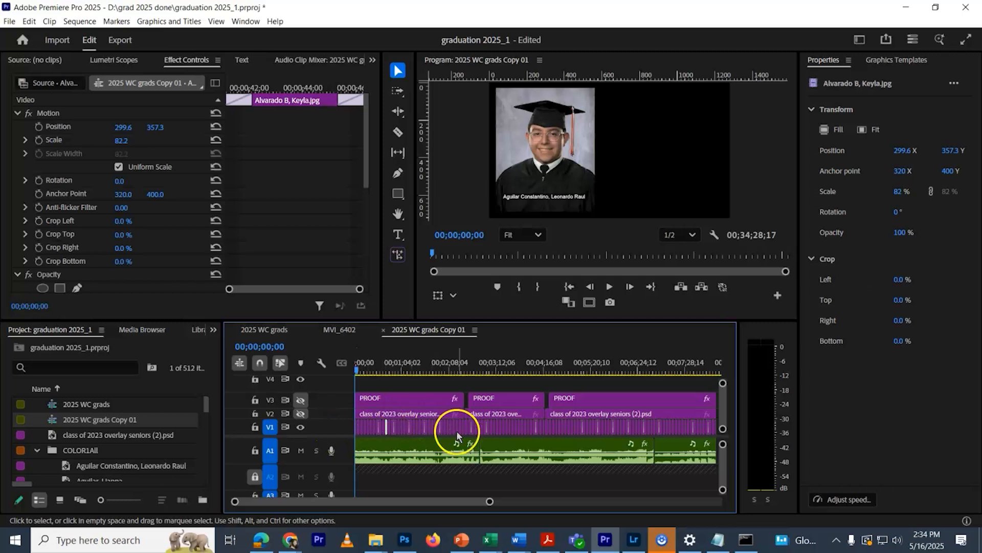
key("backslash")
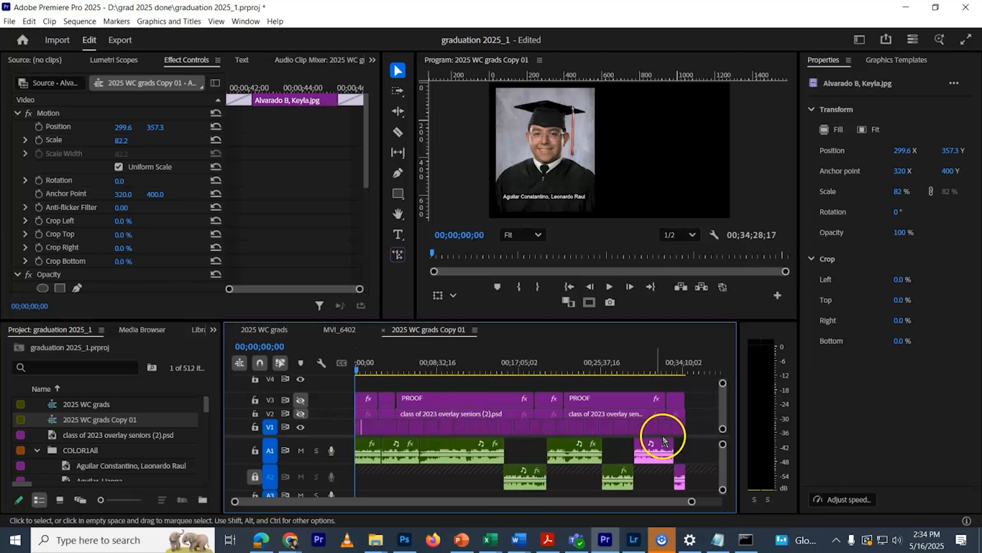
left_click_drag(697, 426, 351, 429)
key("Delete")
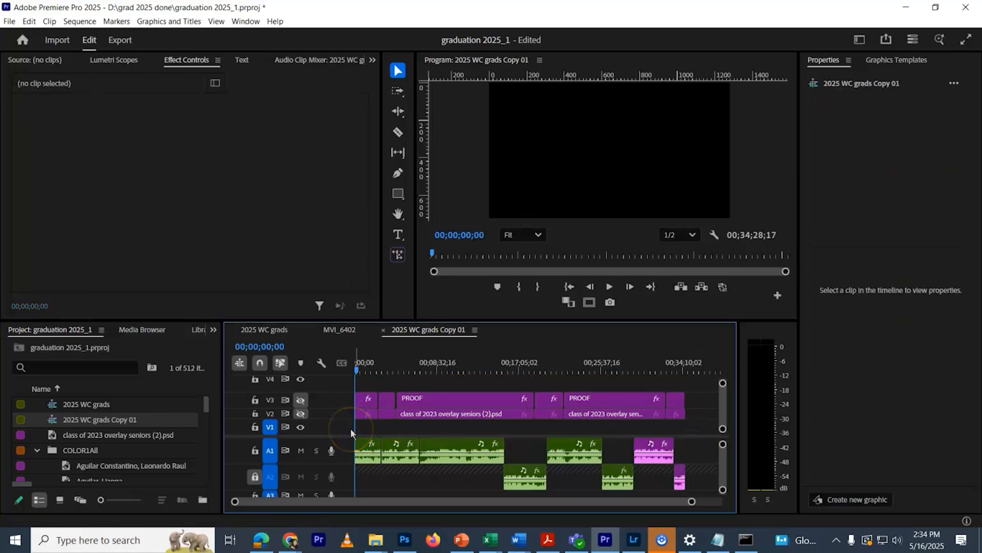
- Lock the V3 and V2 overlay tracks and the A1 audio track
left_click(255, 400)
left_click(255, 414)
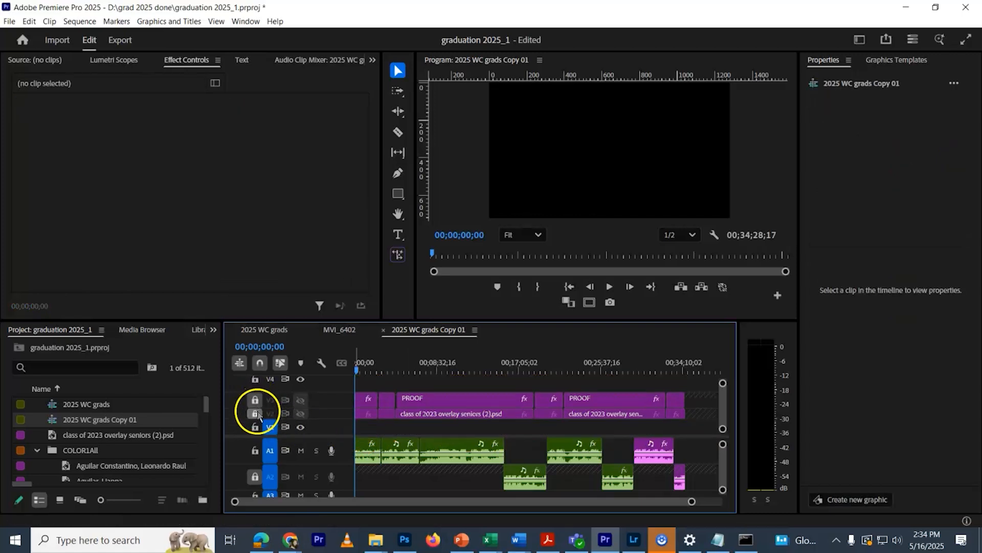
left_click(255, 451)
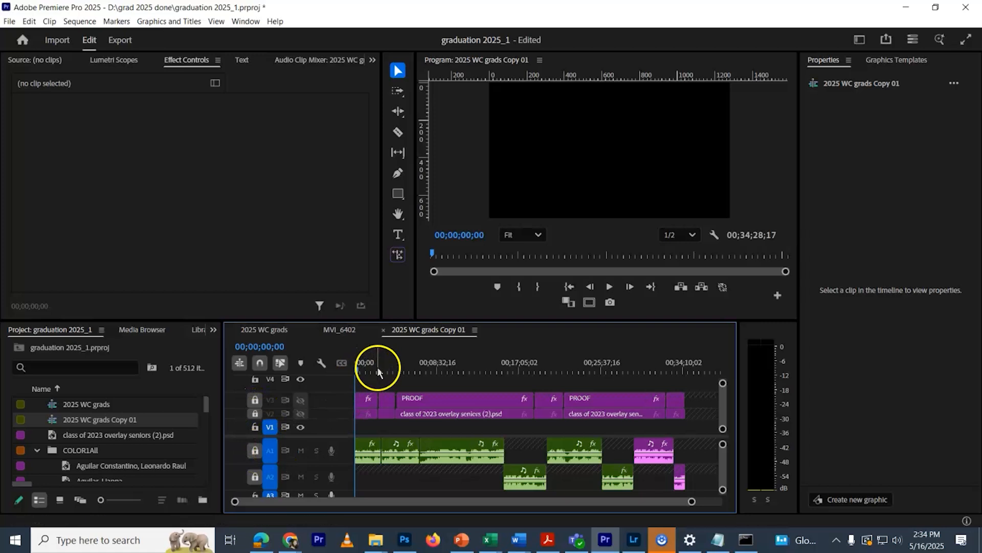
- Create a bin named new grads in the graduation 2025_1 project and open it
left_click(170, 343)
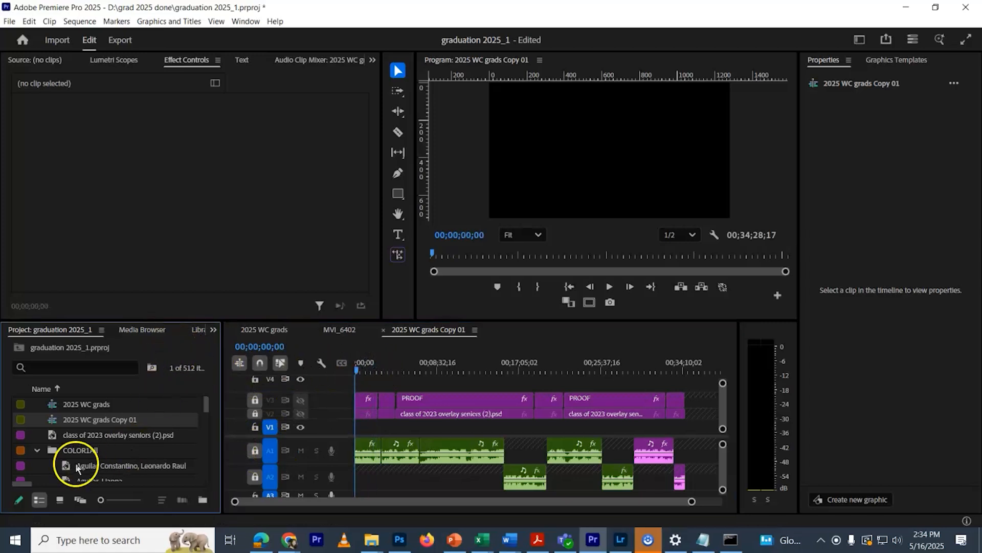
left_click_drag(200, 407, 203, 387)
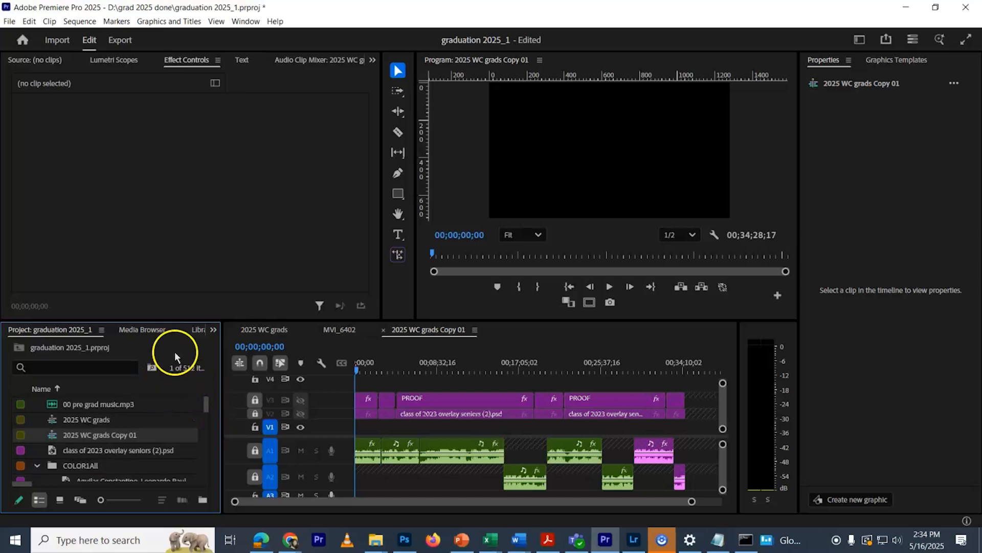
left_click(206, 501)
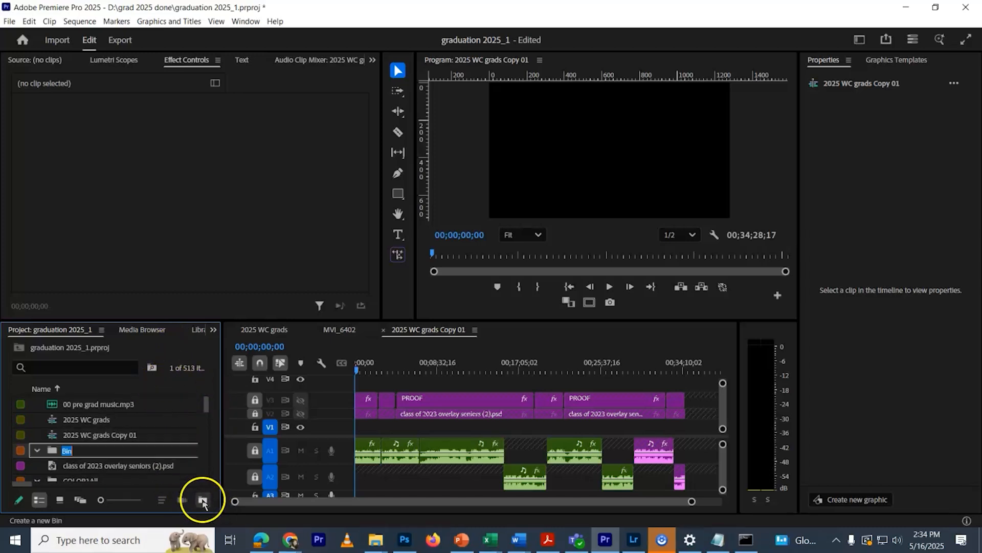
type("o")
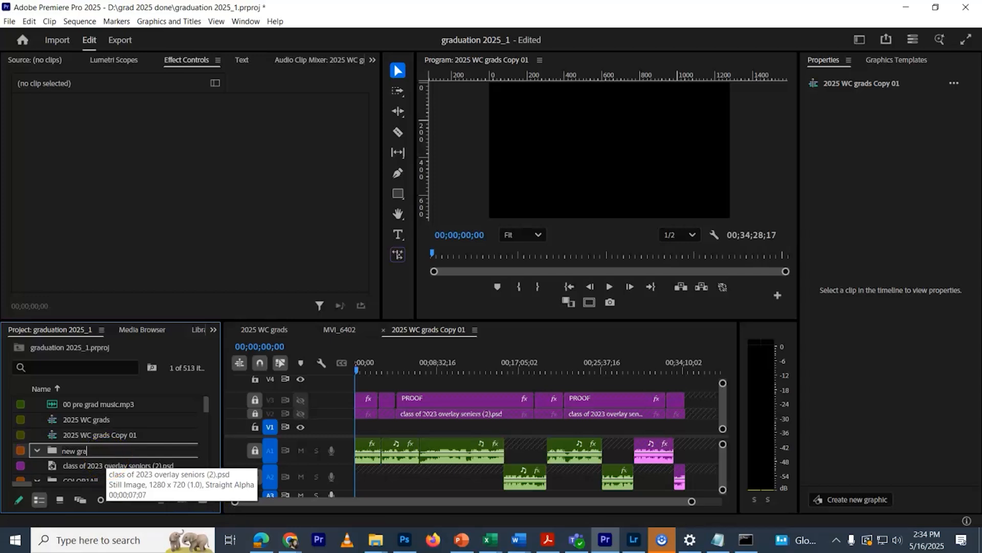
type("ew grads")
key("Tab")
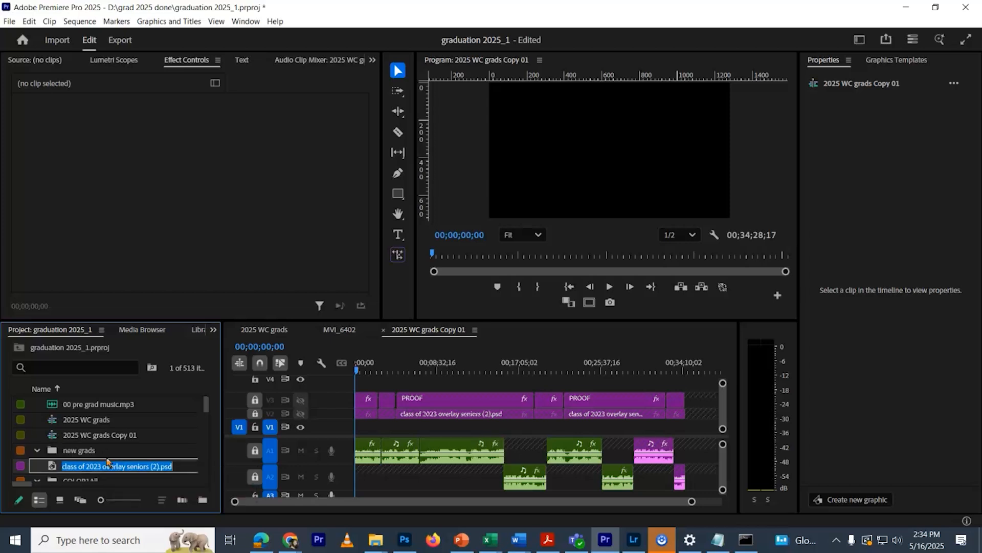
double_click(53, 450)
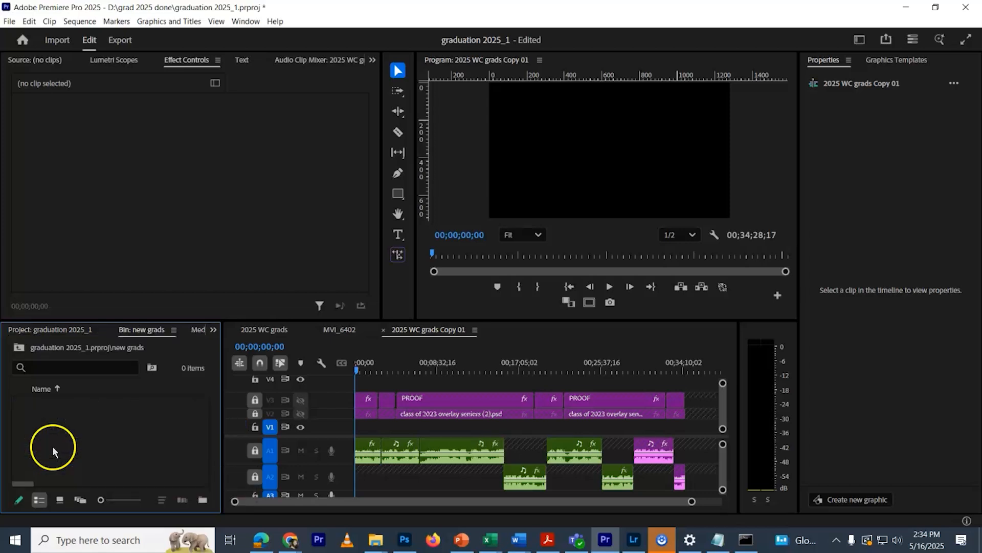
- Start a media import into the new grads bin and browse to D:\grad 2025 done\COLOR1All
right_click(90, 416)
left_click(134, 287)
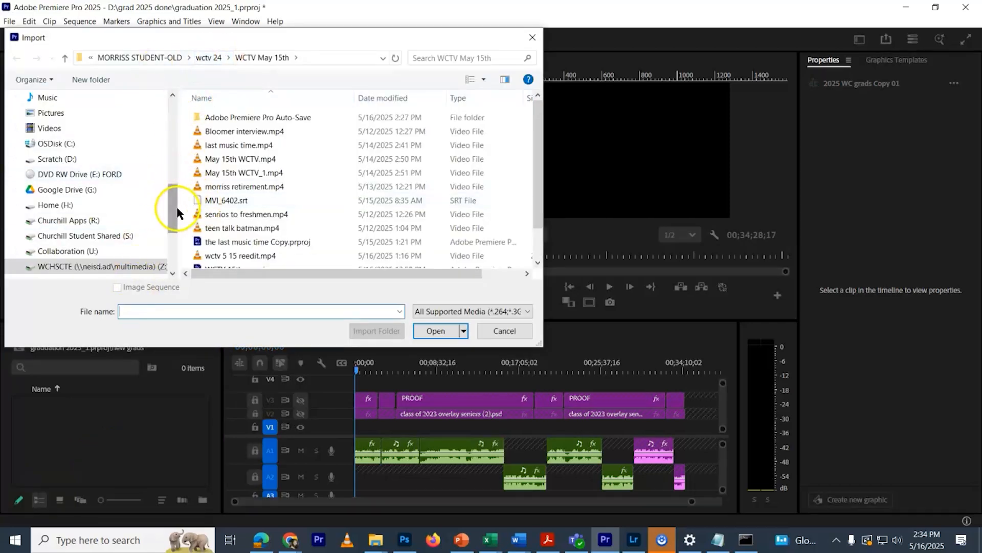
left_click(85, 159)
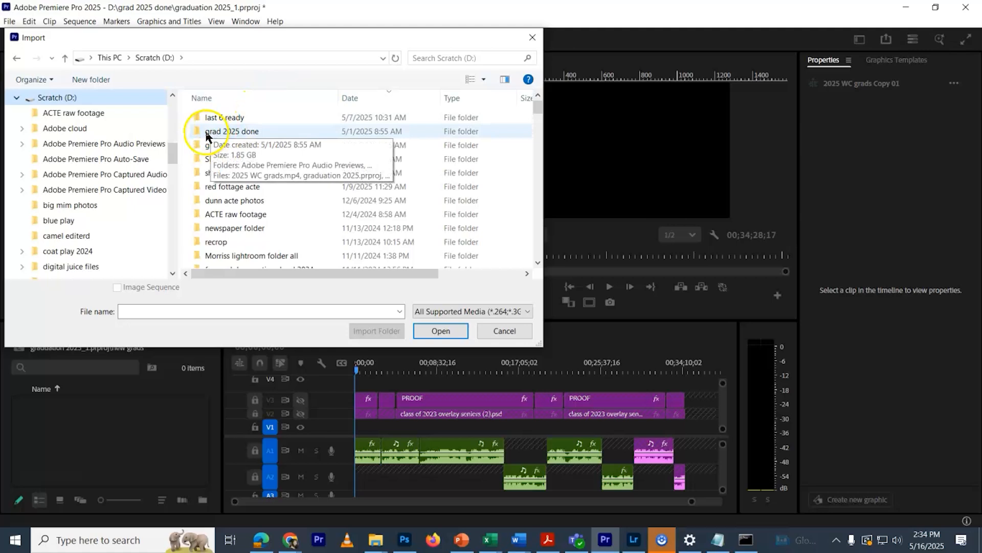
left_click(369, 102)
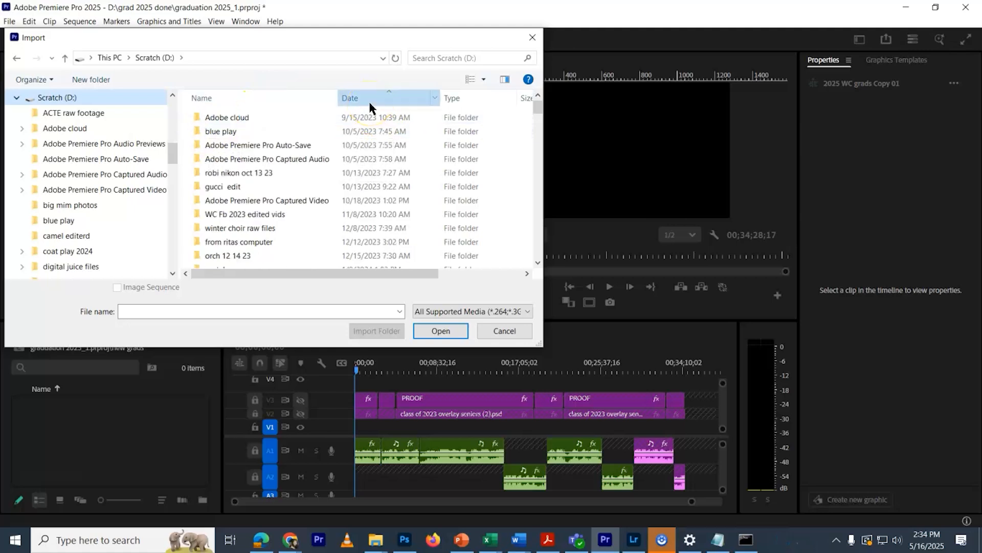
left_click(369, 101)
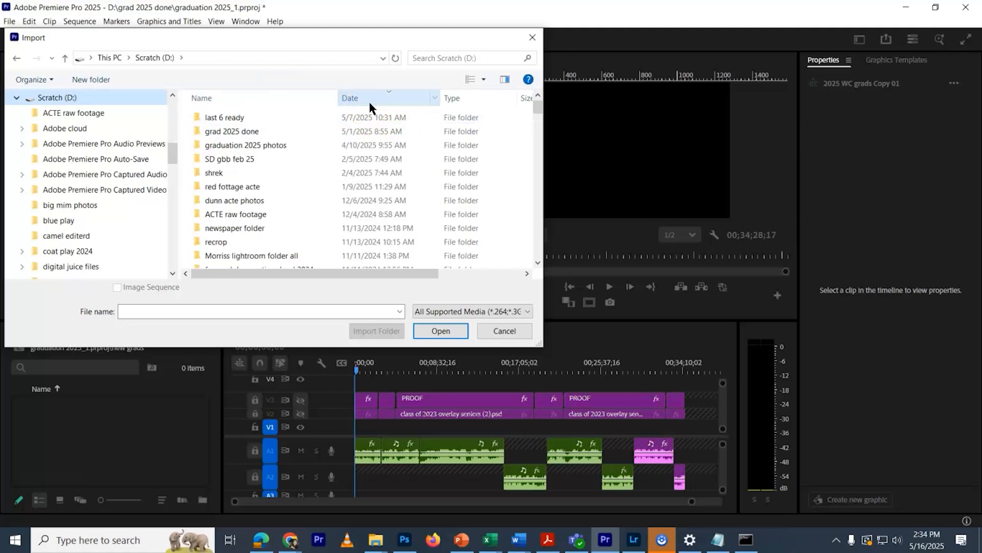
double_click(198, 131)
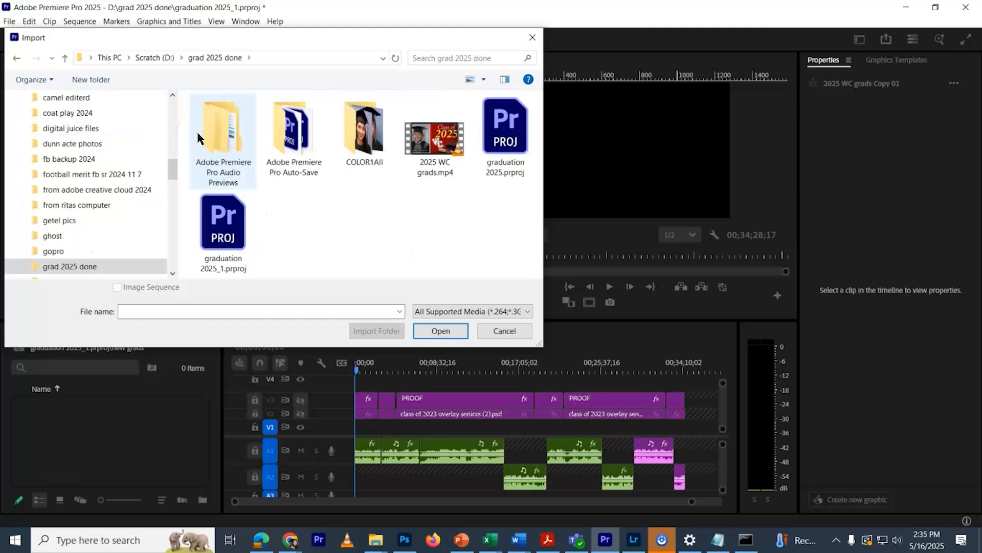
double_click(366, 130)
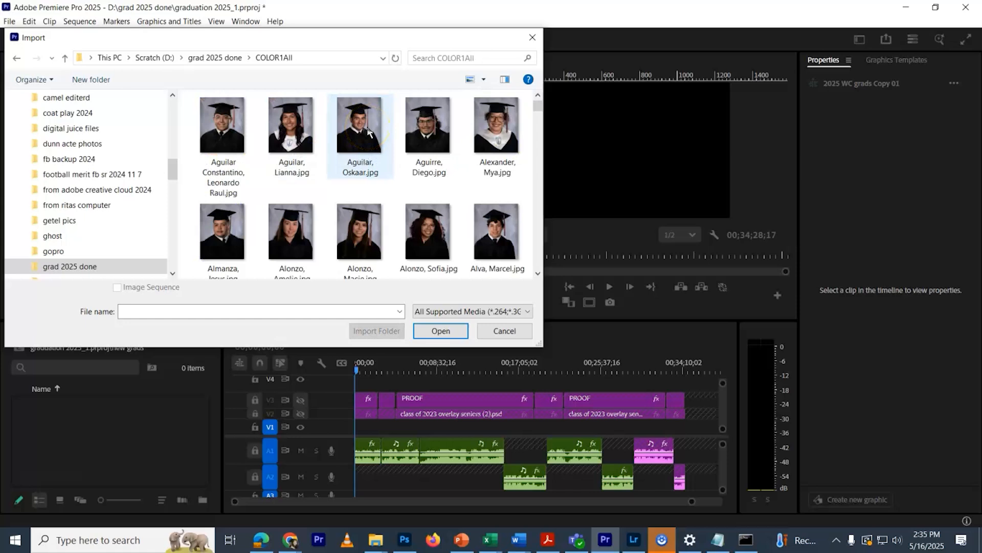
- Import all the portrait files from the COLOR1All folder into the new grads bin
left_click(241, 136)
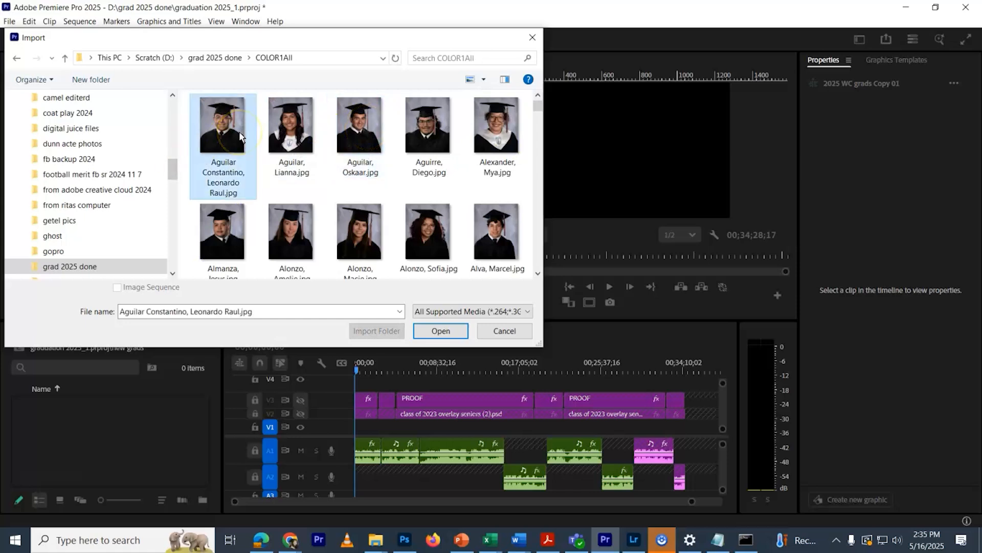
key("ctrl+a")
left_click(437, 331)
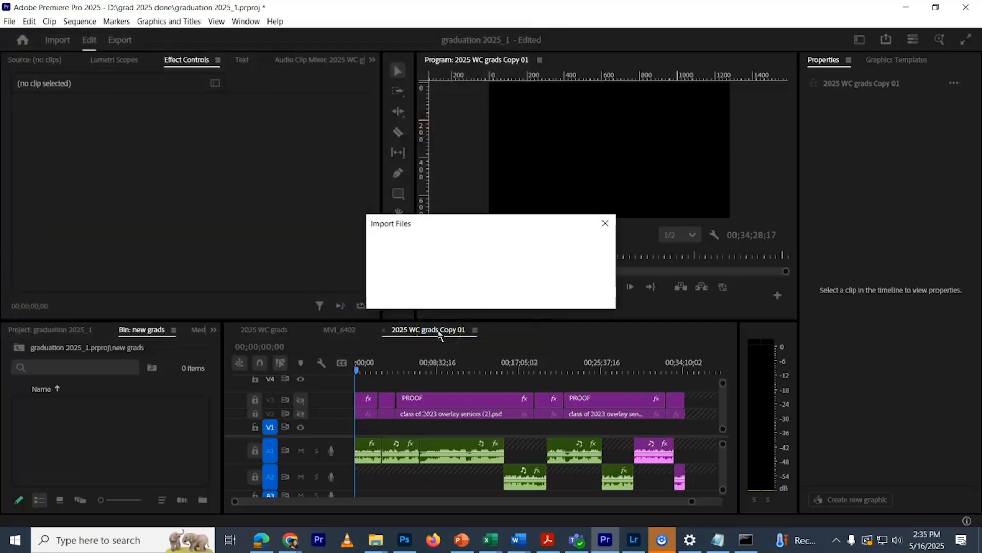
left_click(584, 219)
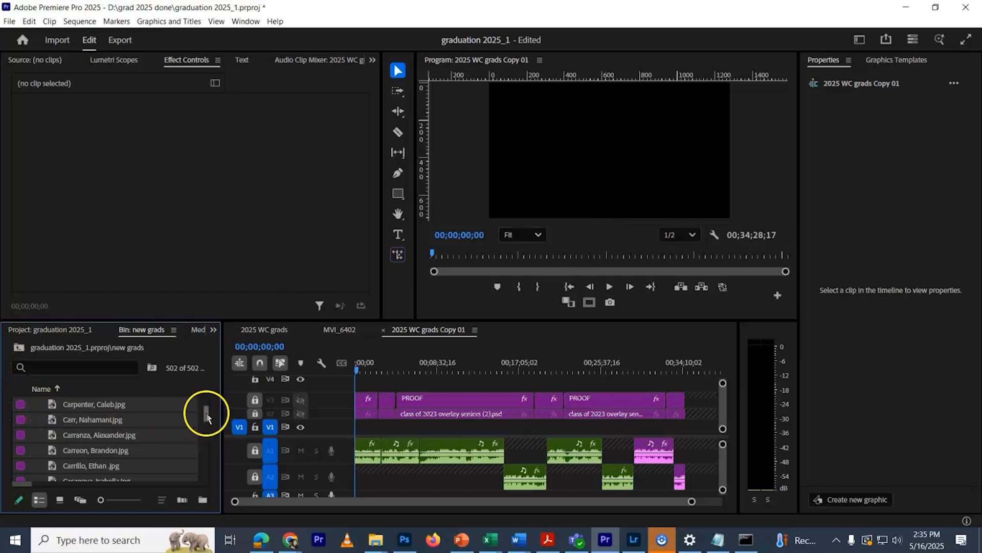
- Sort the new grads bin by name in ascending order and place all its portraits on V1 from the sequence start
left_click(58, 390)
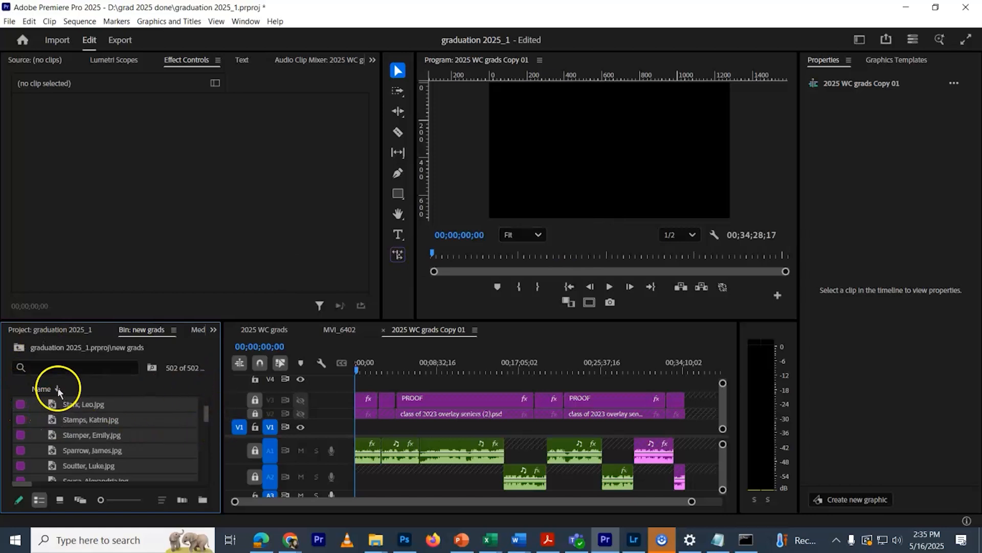
left_click(59, 389)
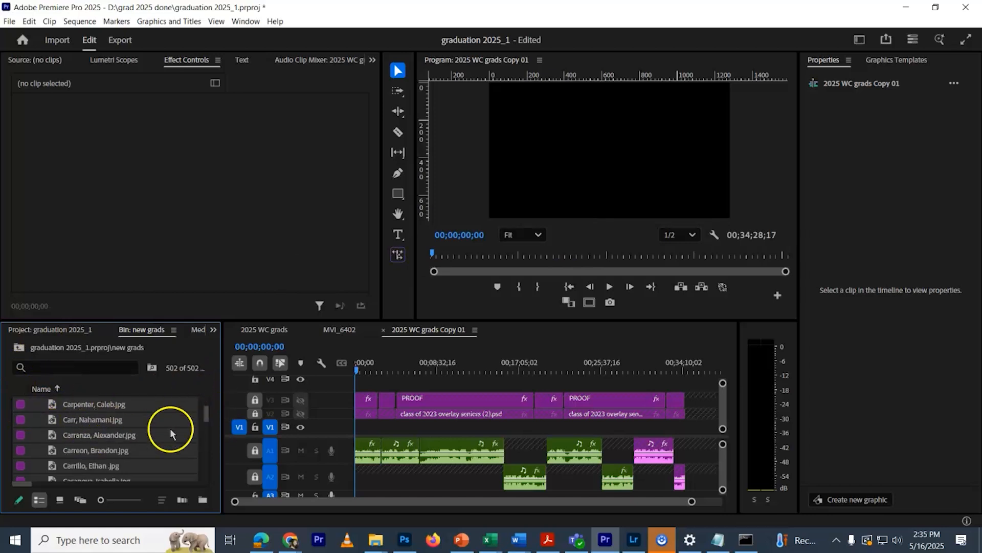
left_click_drag(205, 417, 198, 393)
left_click(125, 403)
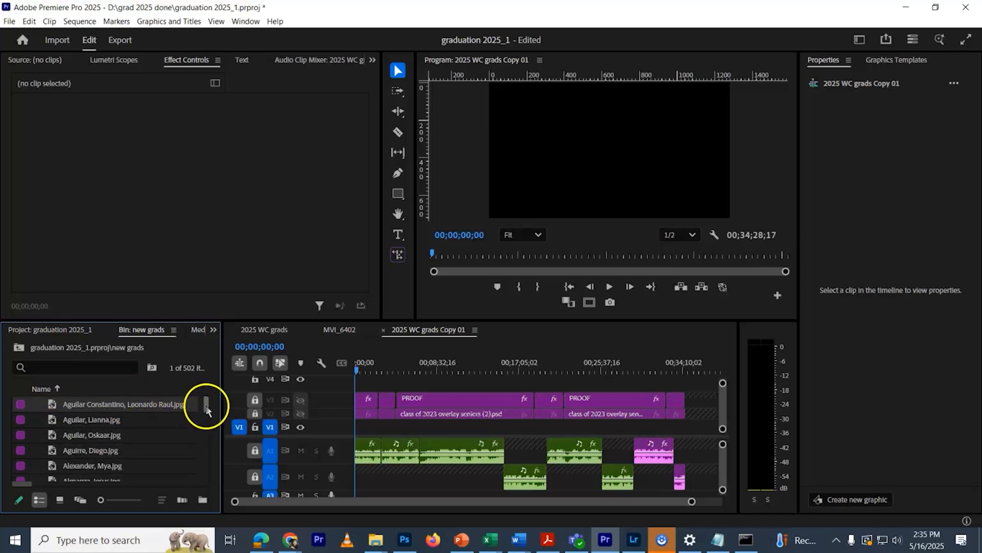
left_click_drag(205, 403, 210, 488)
left_click(100, 465, "shift")
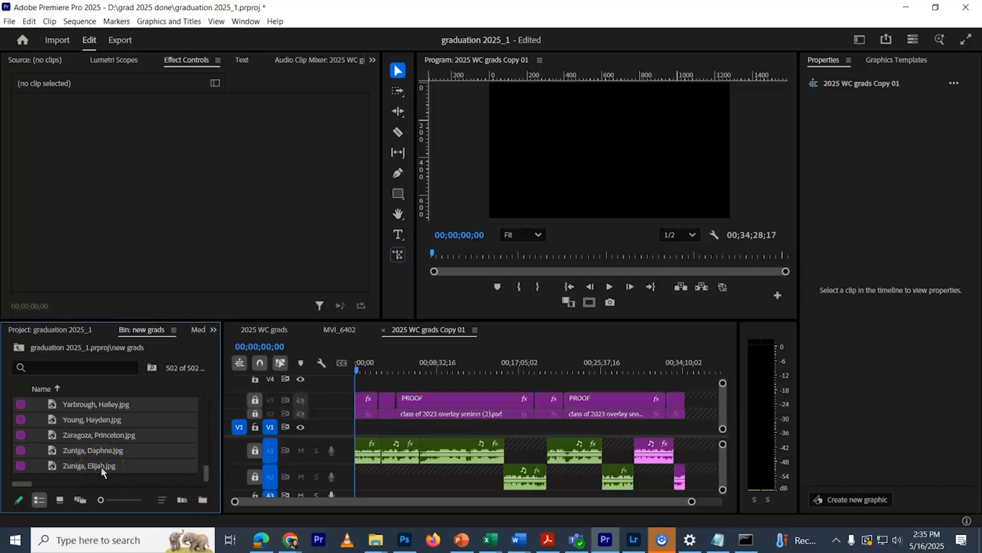
left_click_drag(51, 434, 352, 430)
left_click(419, 364)
left_click_drag(418, 360, 359, 353)
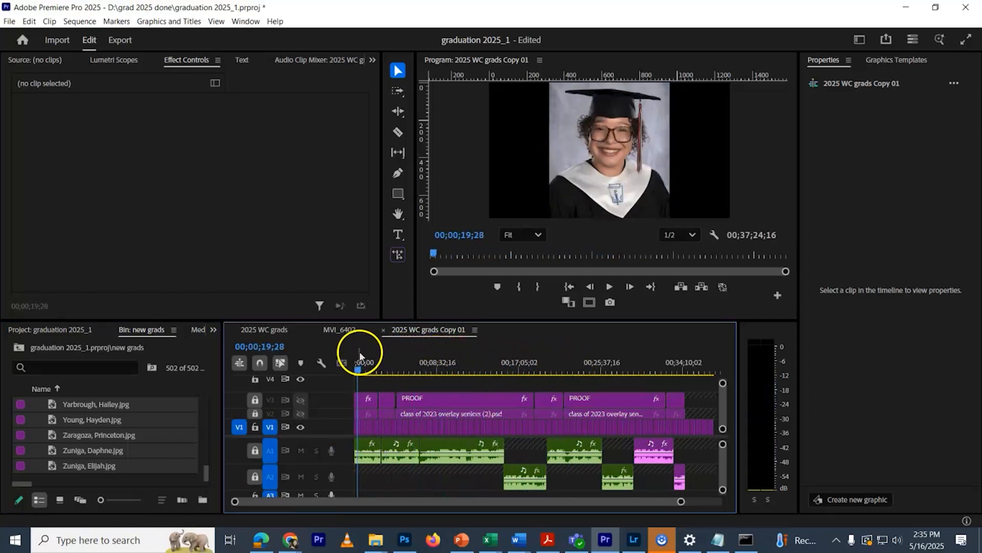
- Save the project and copy the Clip Name effect from the first V1 portrait in the 2025 WC grads sequence
left_click(274, 333)
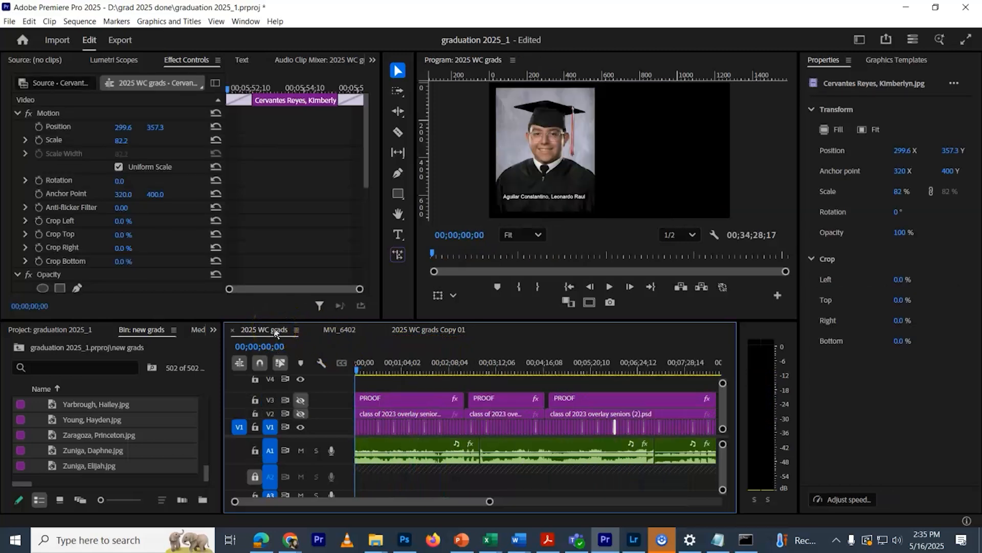
key("ctrl+s")
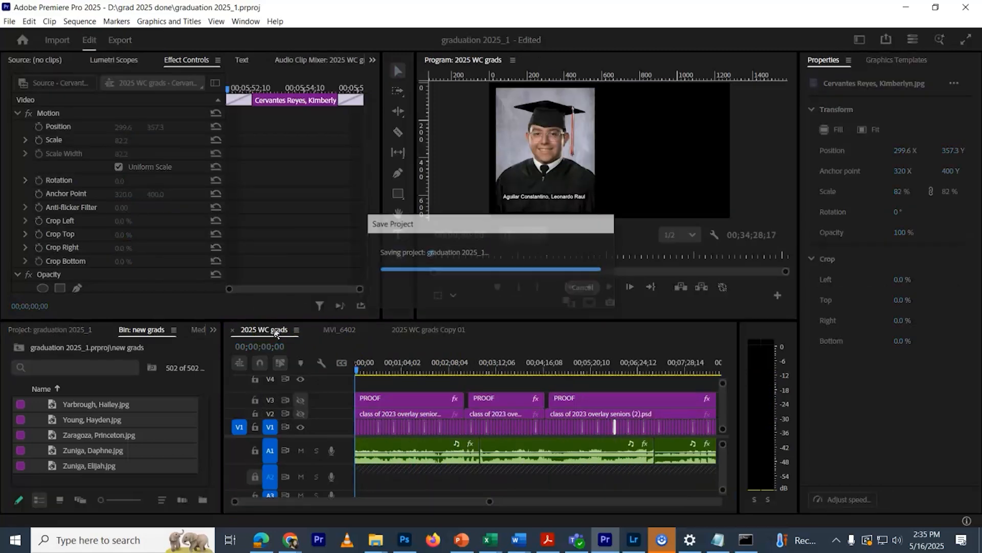
left_click_drag(490, 501, 382, 507)
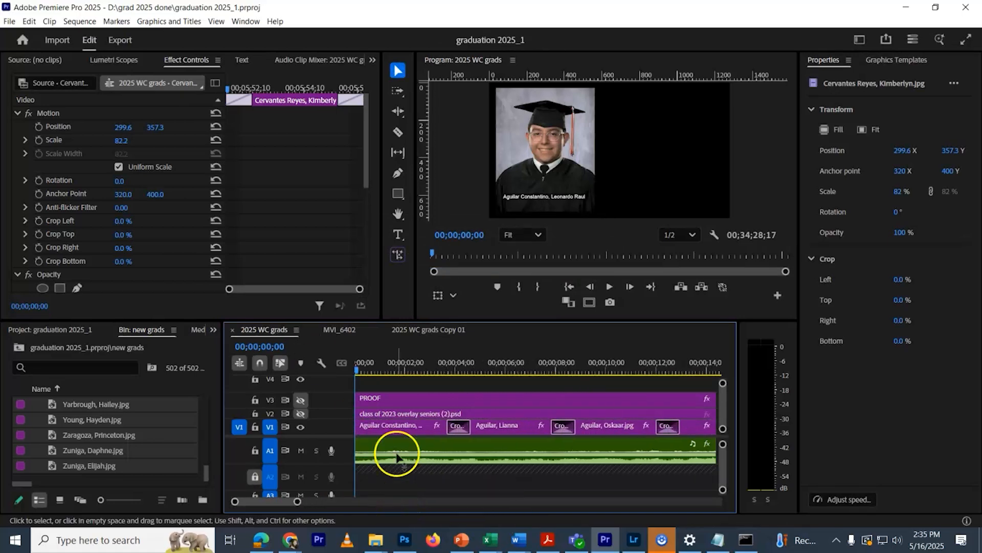
left_click(409, 429)
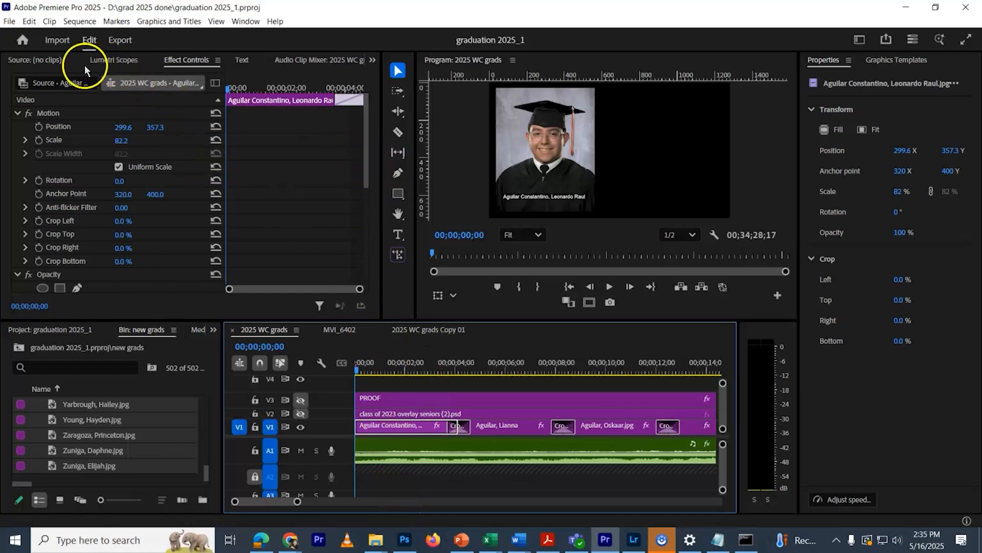
left_click(205, 66)
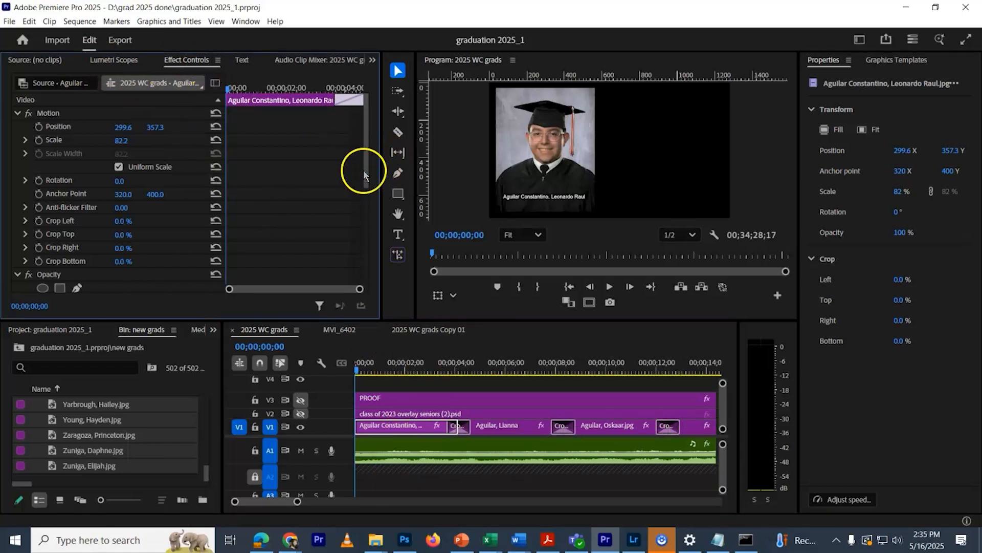
left_click_drag(361, 169, 366, 267)
left_click(67, 155)
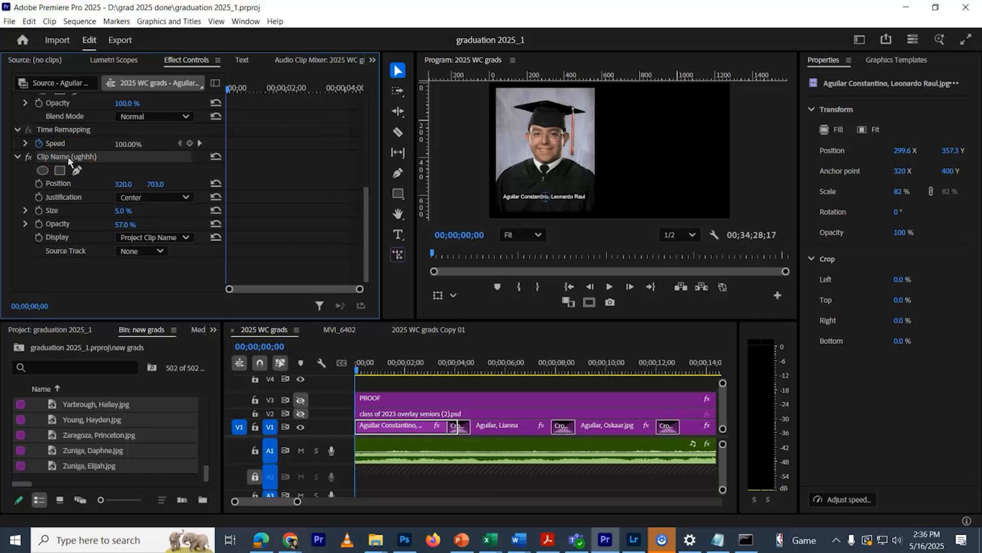
- Paste the Clip Name effect onto all V1 portraits in the 2025 WC grads Copy 01 sequence and save the project
left_click(428, 328)
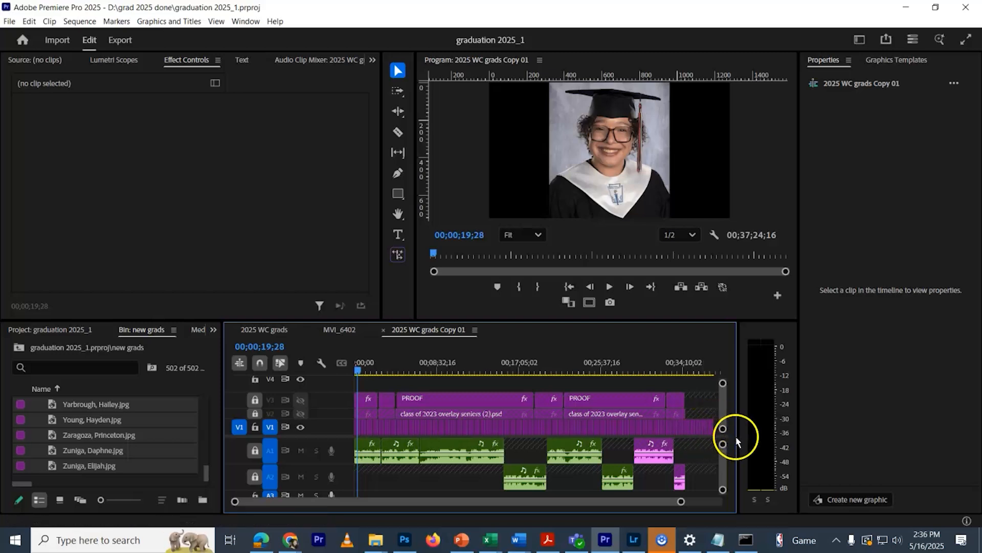
left_click_drag(738, 438, 836, 449)
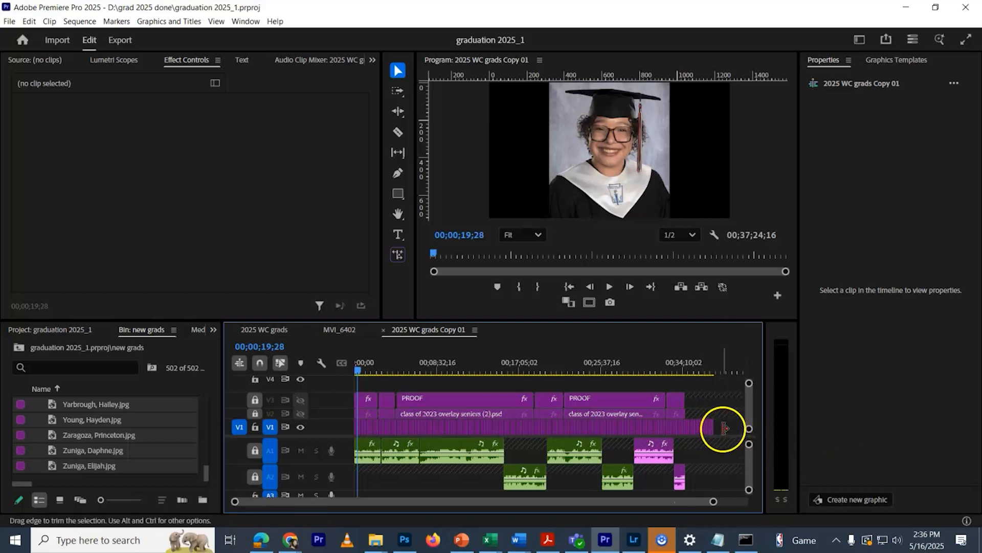
left_click_drag(738, 426, 338, 428)
key("ctrl+v")
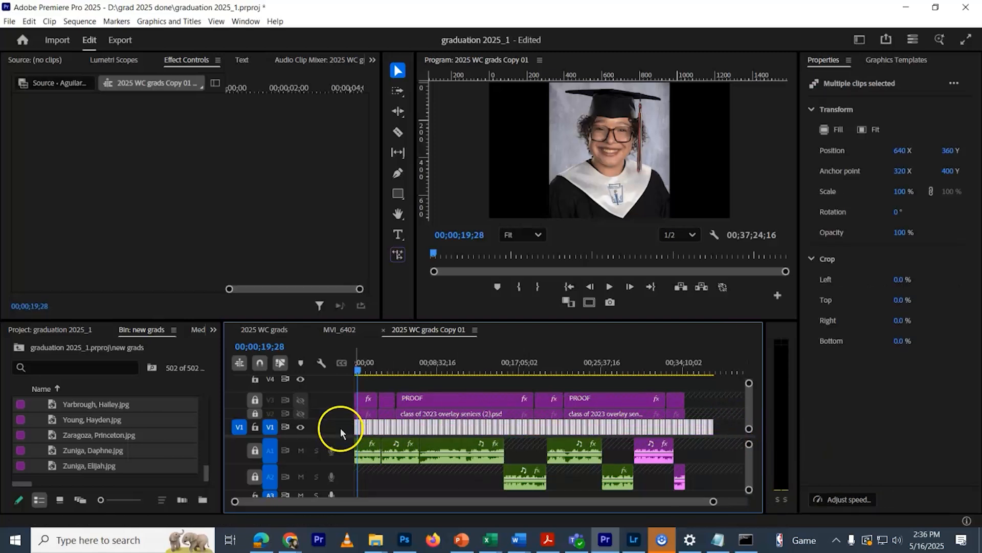
left_click_drag(574, 353, 541, 364)
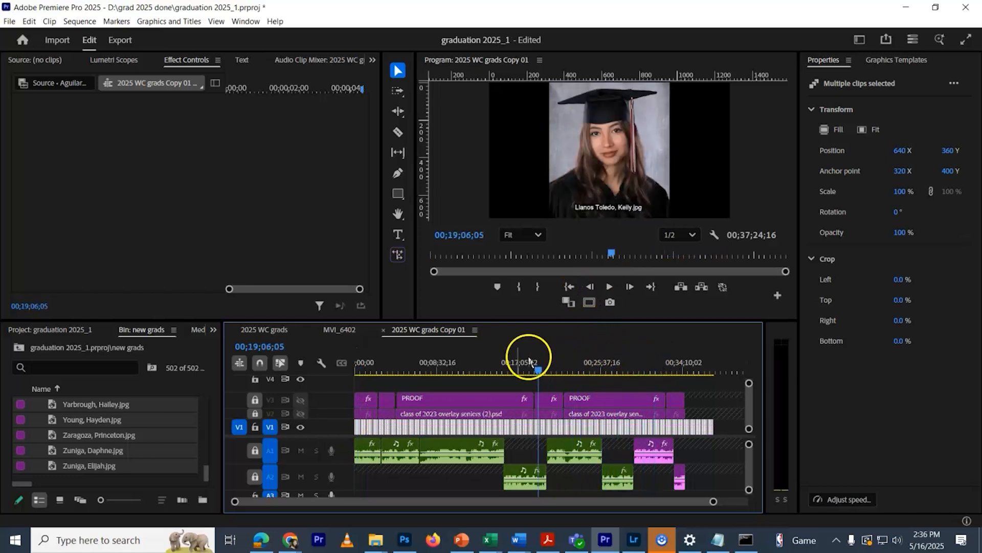
key("ctrl+s")
- Compare the name captions at several points of the sequence with the clip names in the new grads bin
left_click_drag(207, 476, 208, 397)
left_click(139, 404)
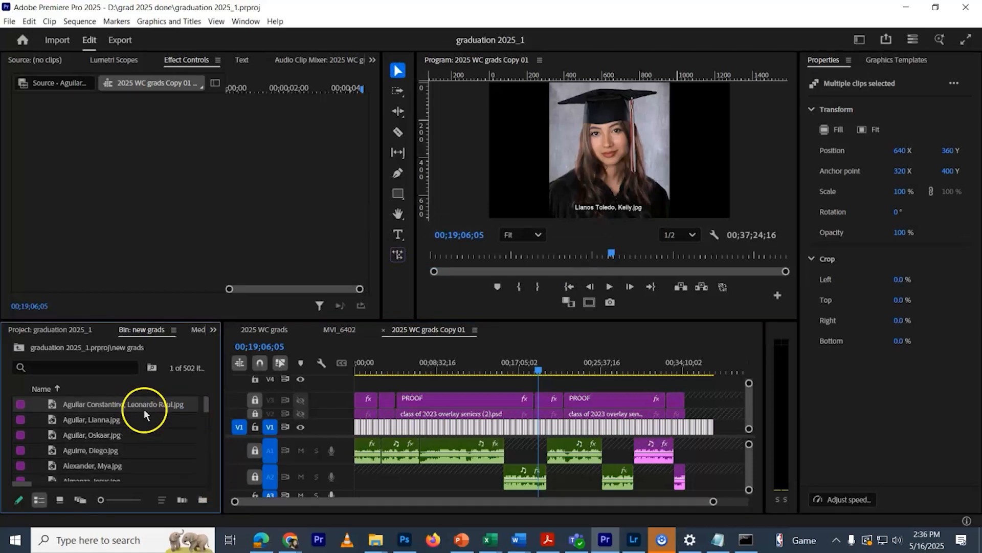
left_click(121, 419)
left_click_drag(454, 368, 317, 363)
left_click(725, 403)
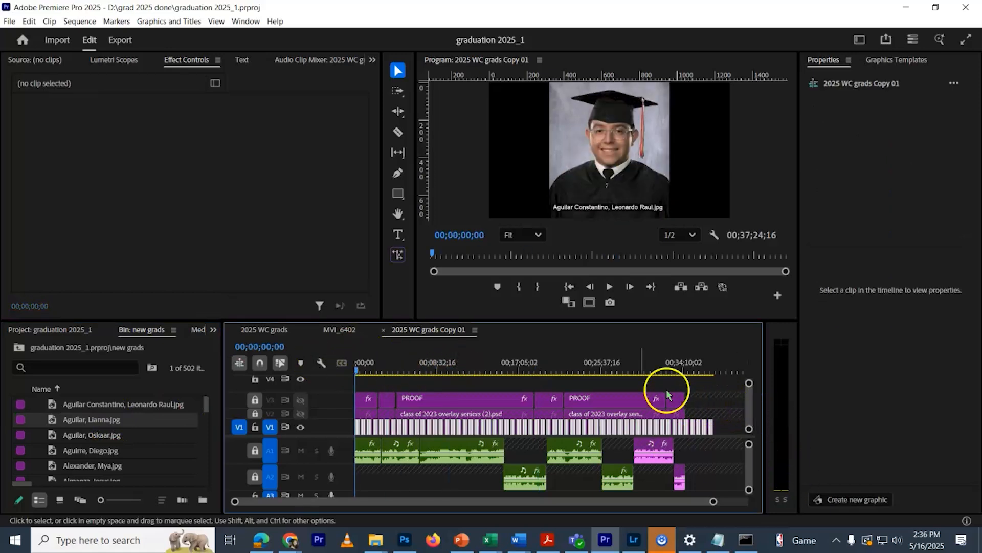
left_click(610, 368)
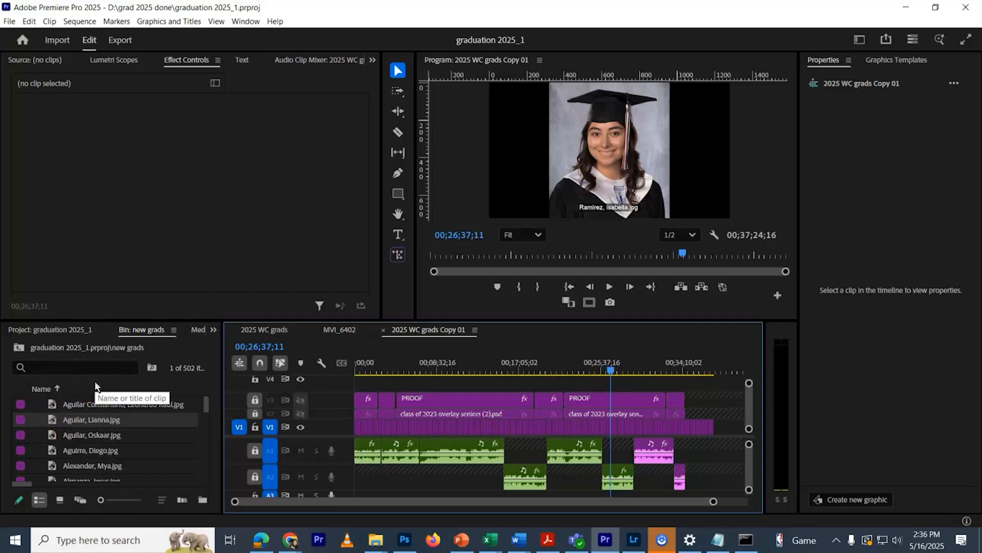
left_click(461, 357)
left_click_drag(461, 357, 358, 373)
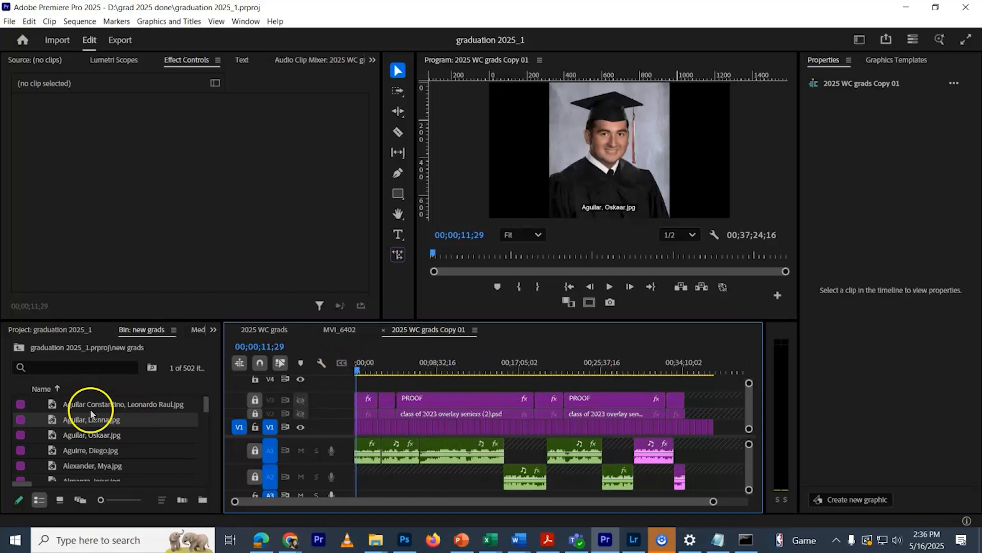
- Remove the .jpg extension from the names of the second and third portraits in the new grads bin
left_click(124, 415)
key("BackSpace")
key("BackSpace")
key("BackSpace")
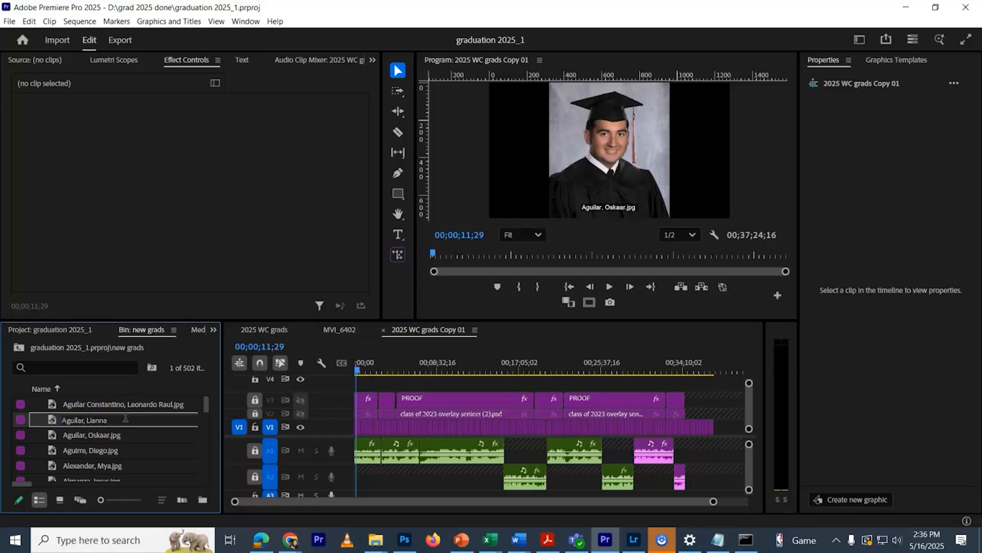
key("Tab")
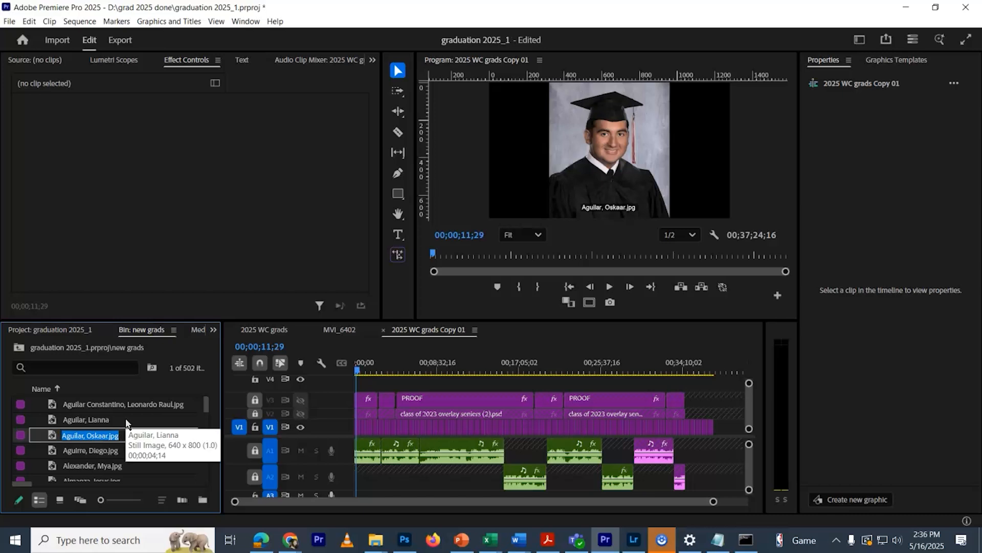
key("End")
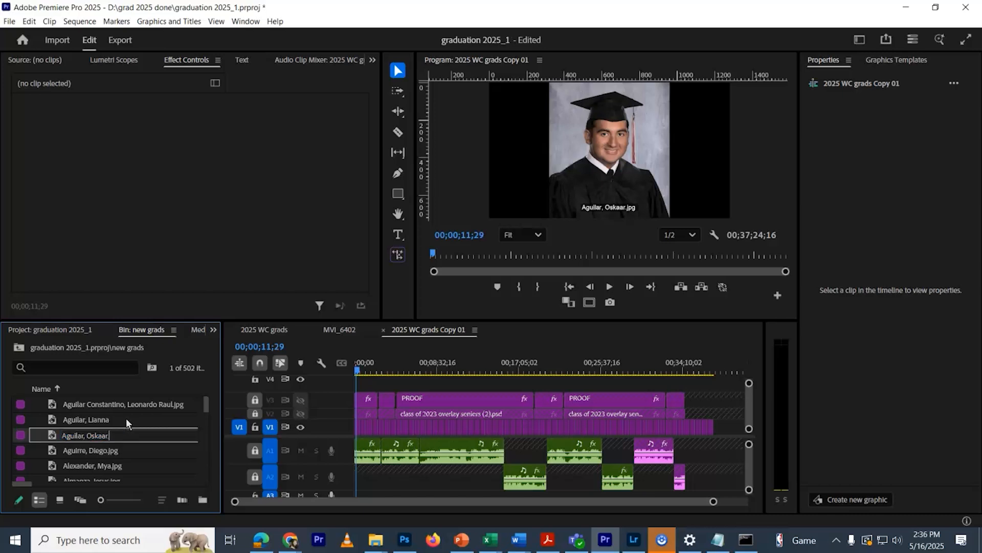
key("shift+Tab")
key("End")
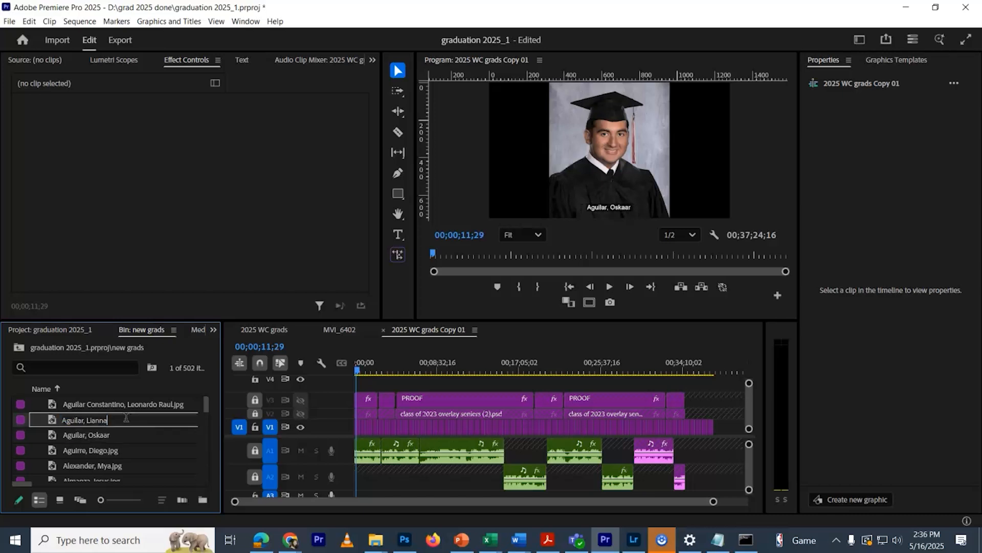
- Copy the Motion settings from the first portrait in 2025 WC grads and paste them onto all V1 portraits in 2025 WC grads Copy 01
mouse_move(361, 377)
left_mouse_down()
mouse_move(398, 370)
mouse_move(356, 377)
left_mouse_up()
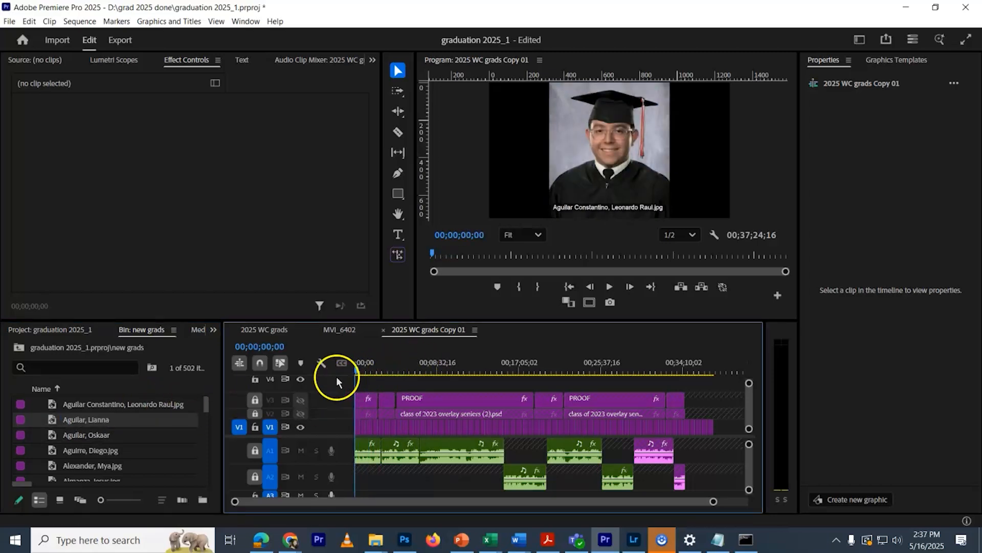
left_click_drag(714, 502, 498, 501)
left_click(266, 330)
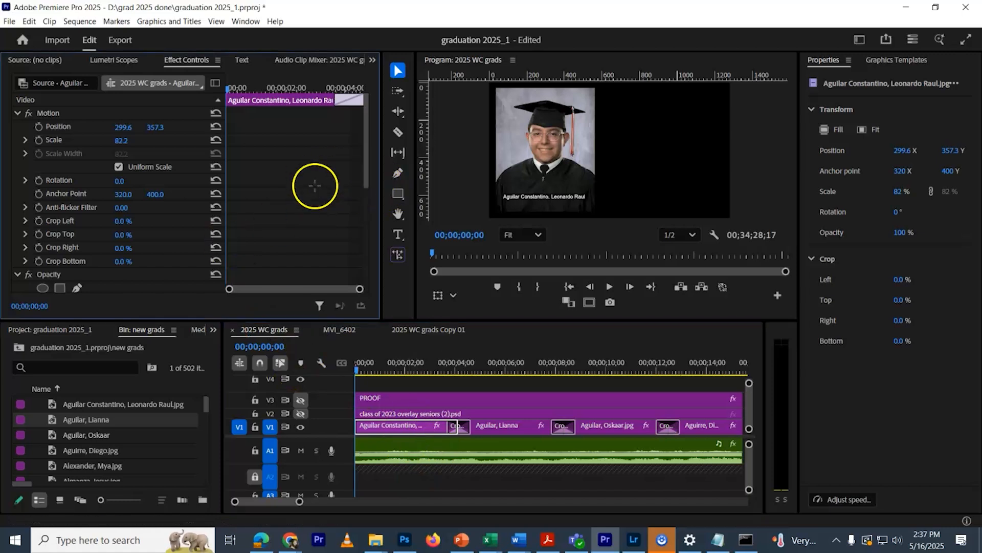
left_click(55, 114)
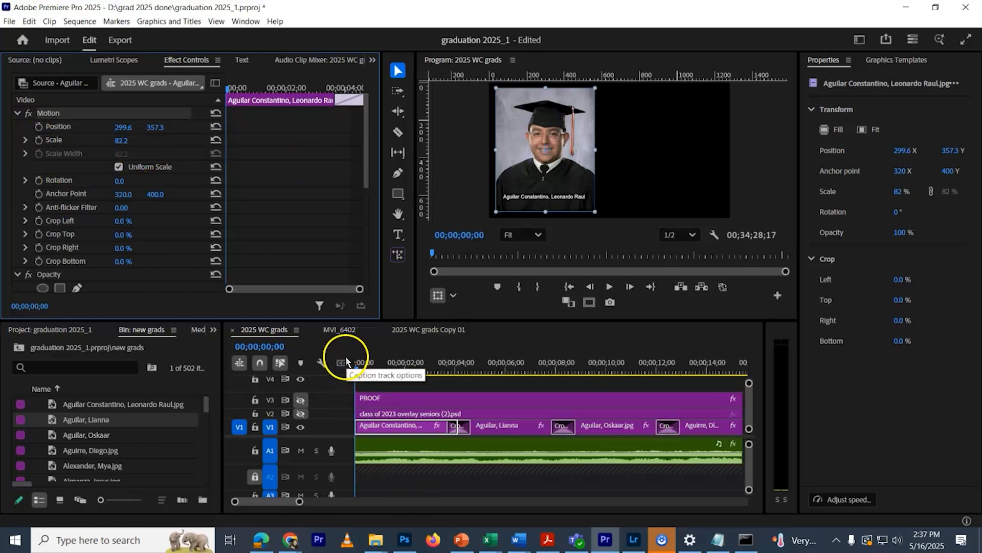
left_click(424, 329)
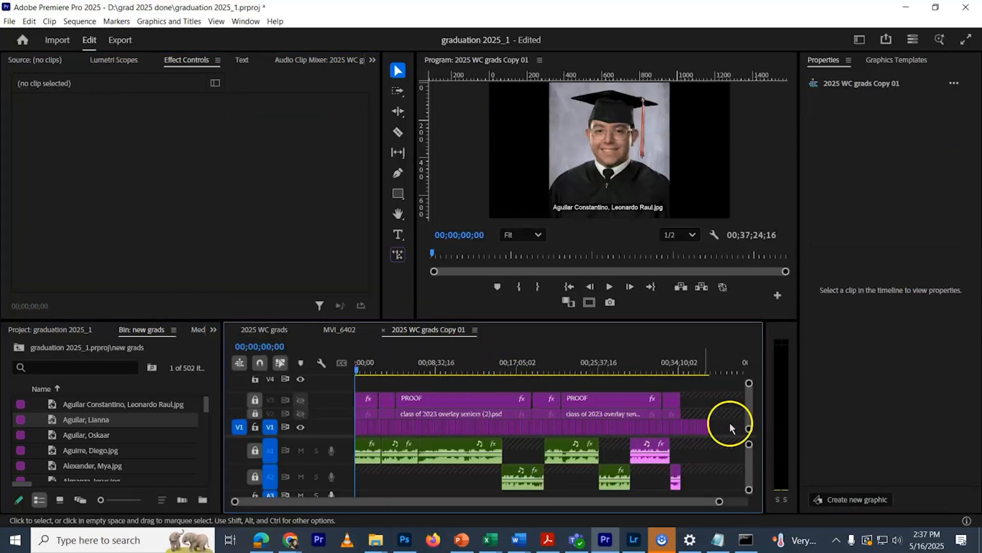
left_click_drag(721, 424, 342, 429)
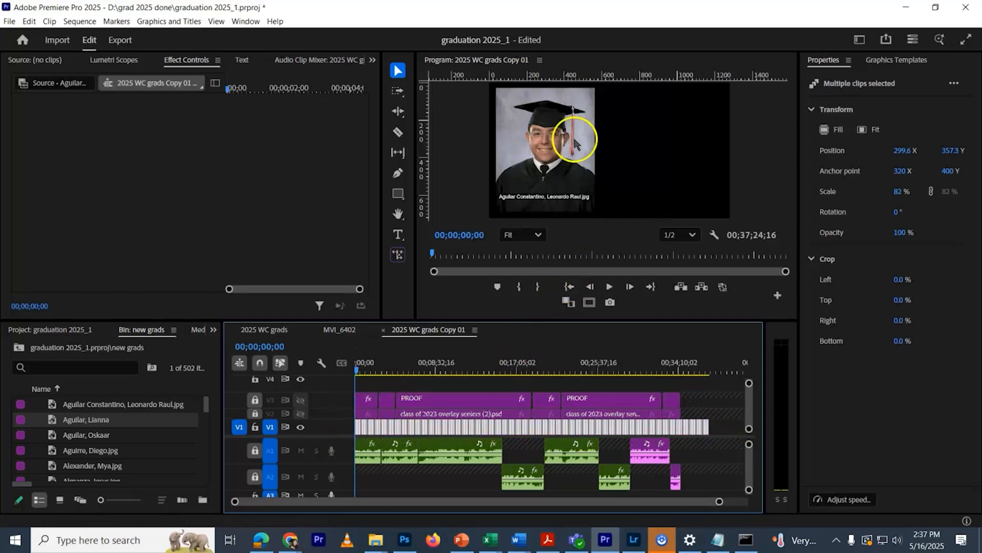
- Unlock and show the V2 overlay track, and preview the framed portraits in the first few minutes
left_click(300, 414)
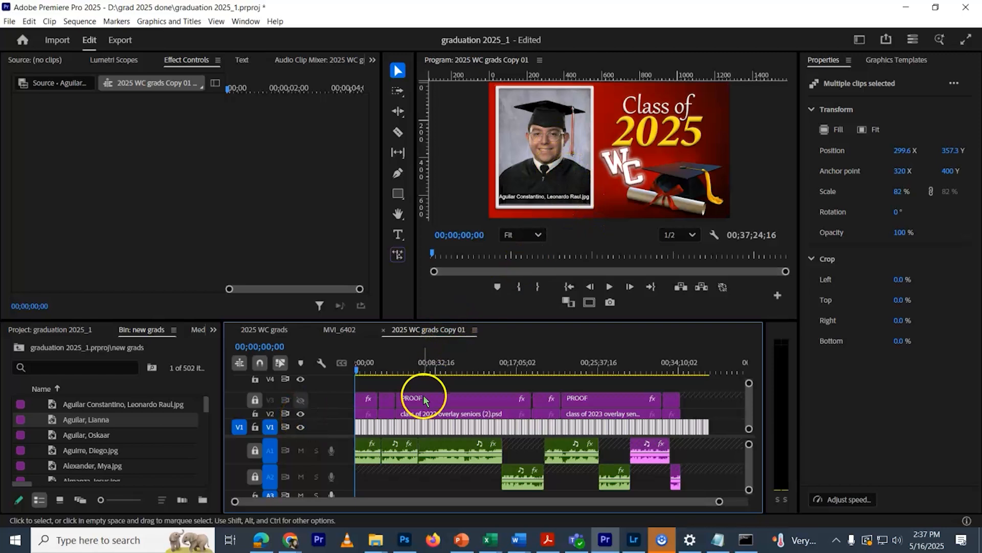
left_click_drag(420, 375, 385, 381)
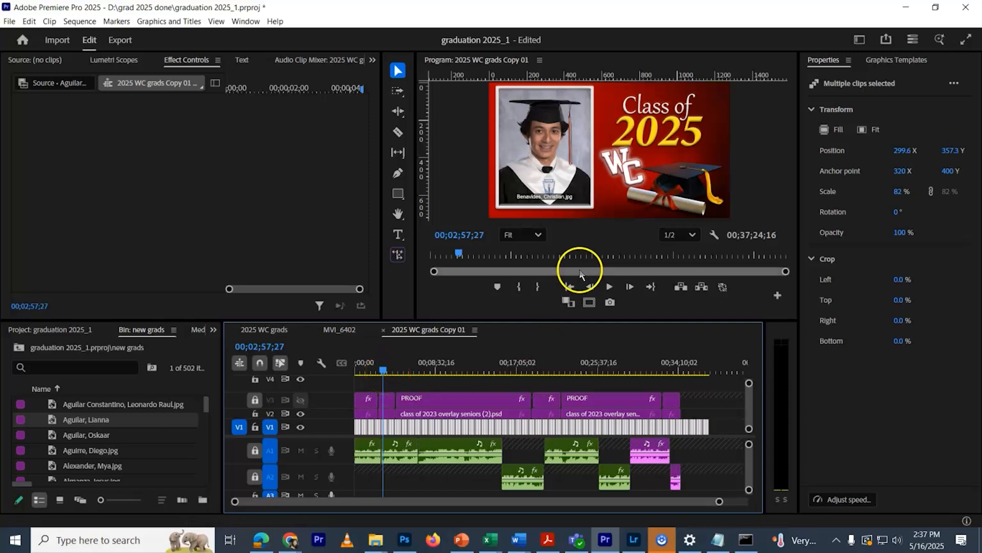
- Open the class of 2023 overlay seniors (2).psd clip on V2 for source viewing and look through the preview's options for editing it
double_click(463, 414)
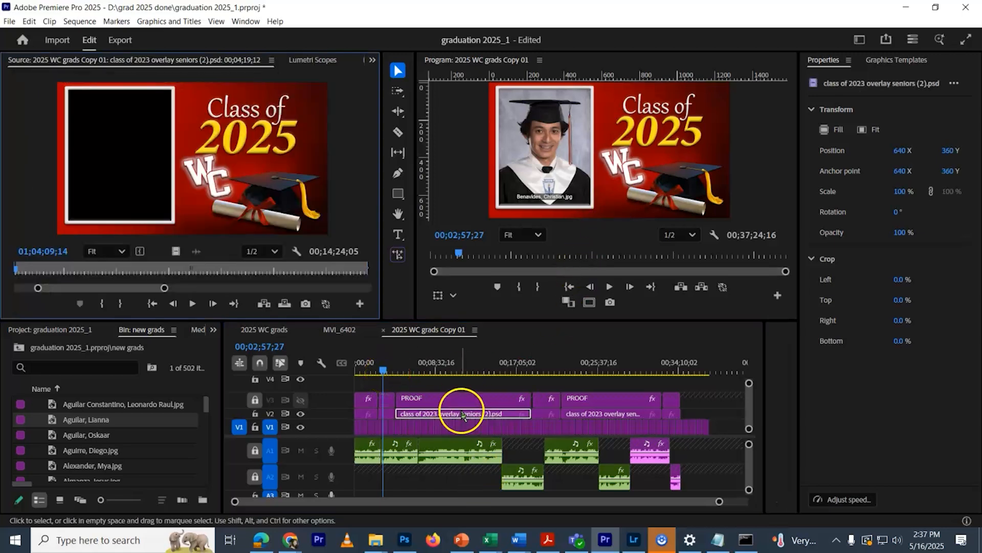
left_click(501, 418)
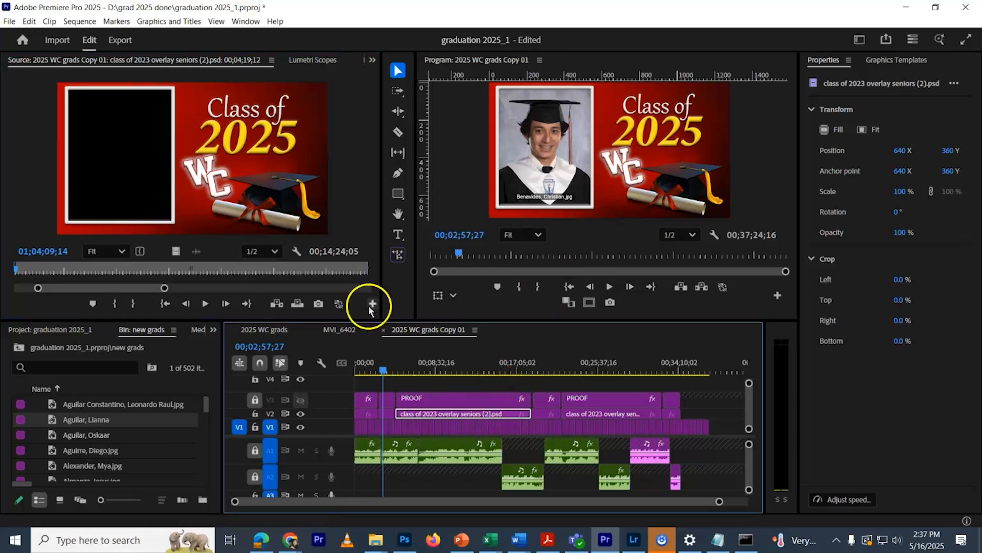
right_click(661, 134)
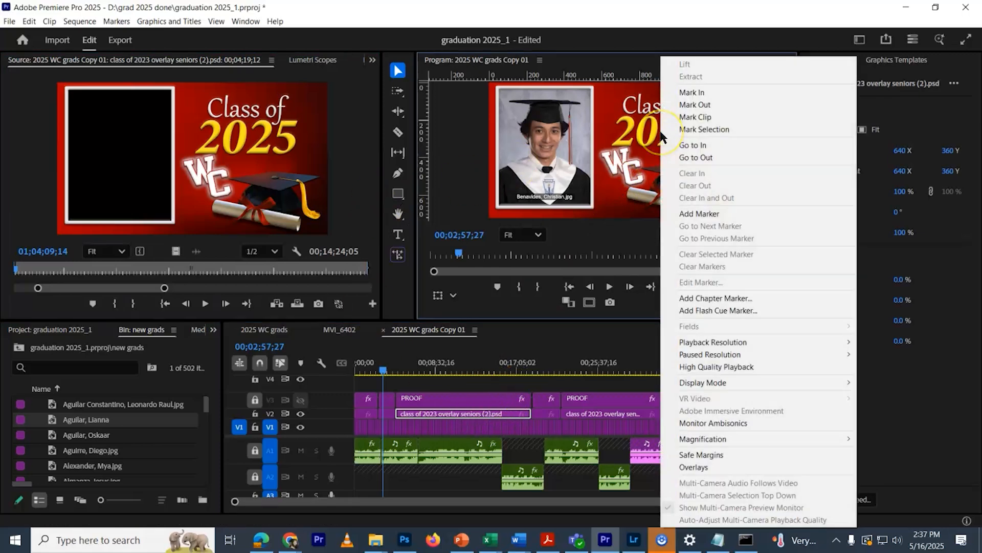
left_click(633, 139)
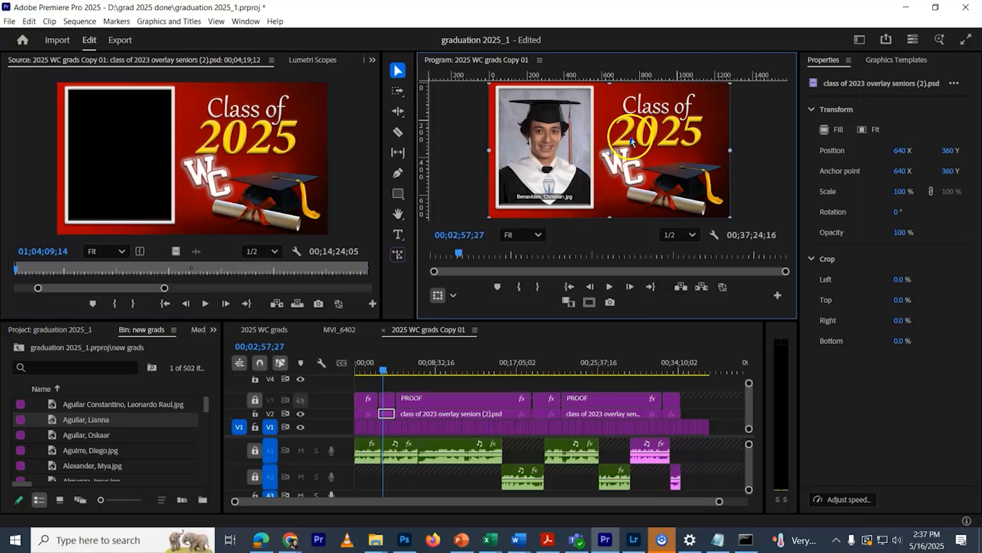
right_click(633, 139)
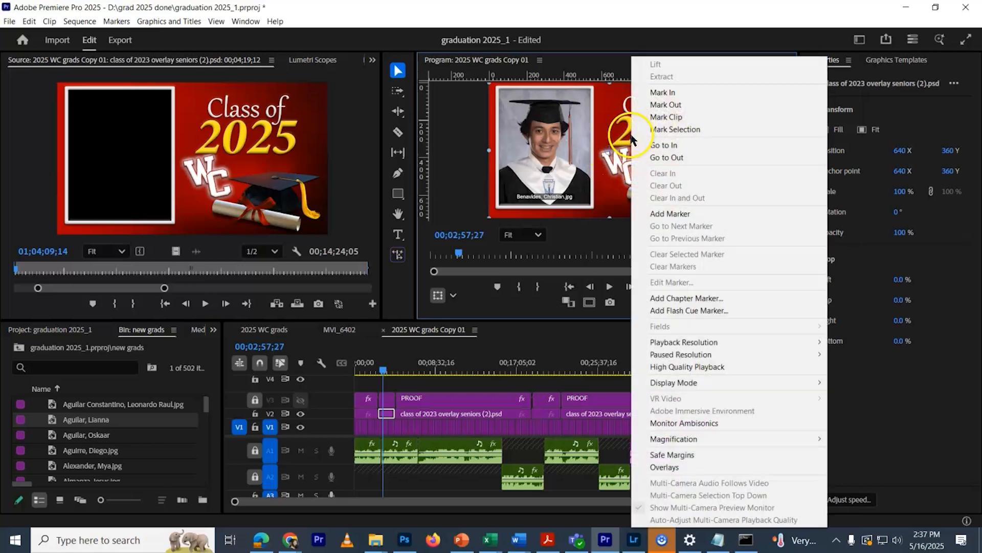
left_click(614, 184)
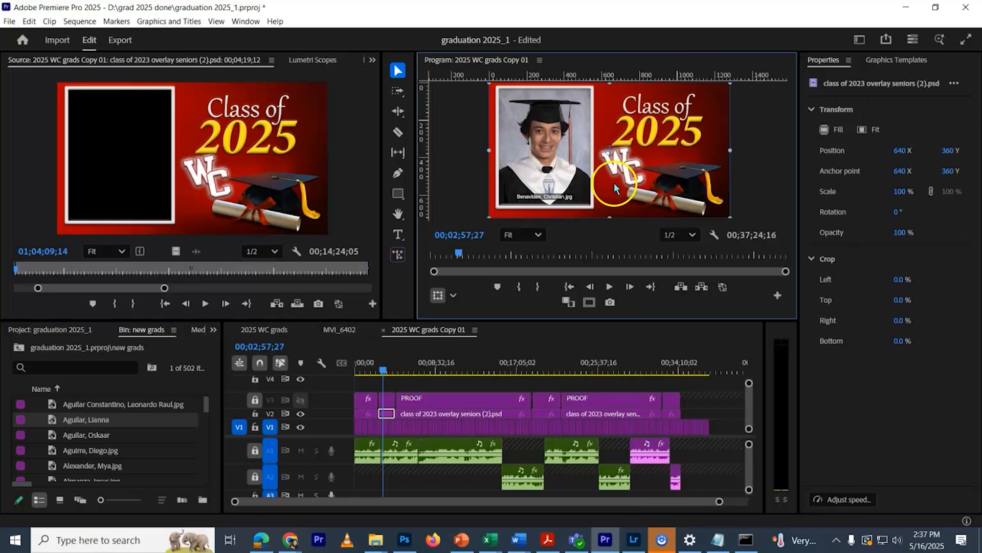
left_click(255, 428)
left_click(432, 413)
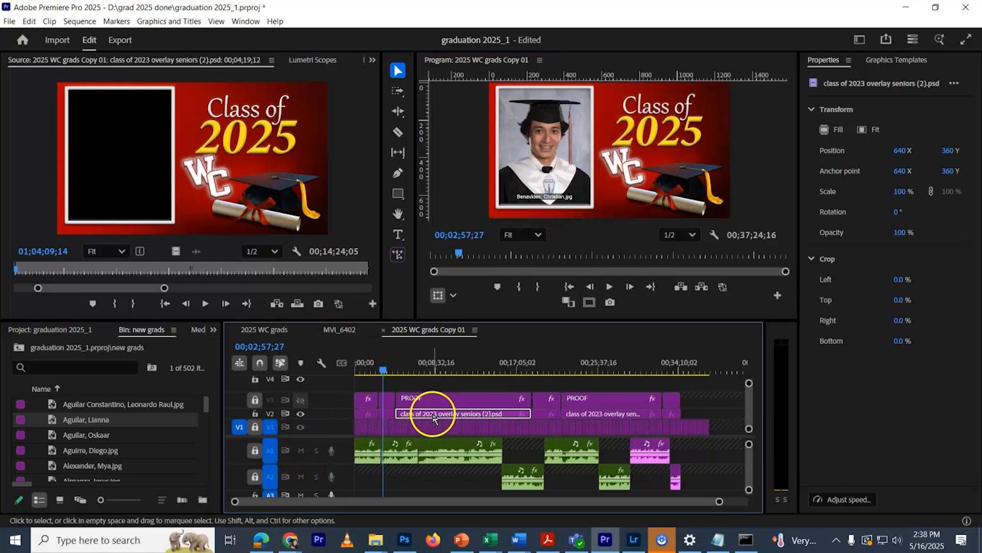
right_click(629, 158)
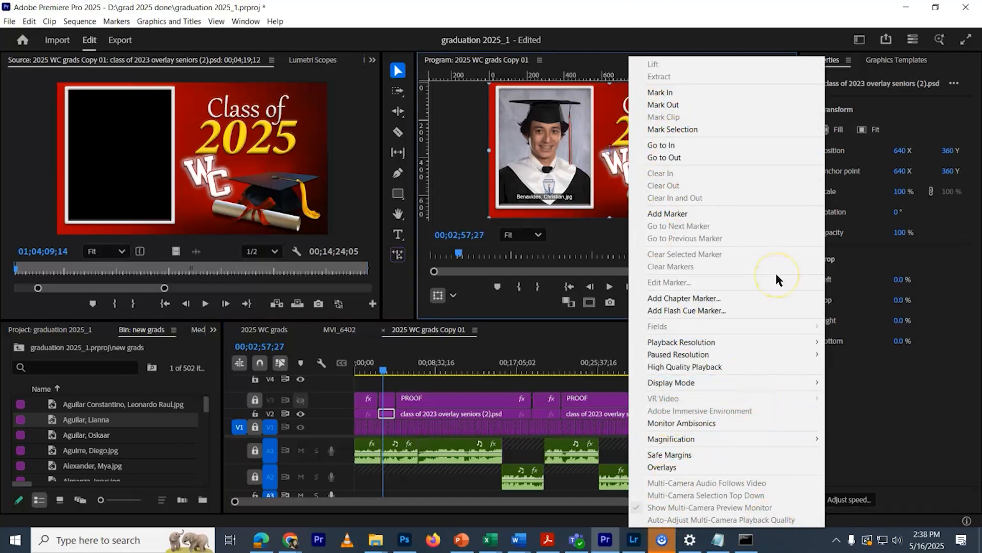
left_click(617, 228)
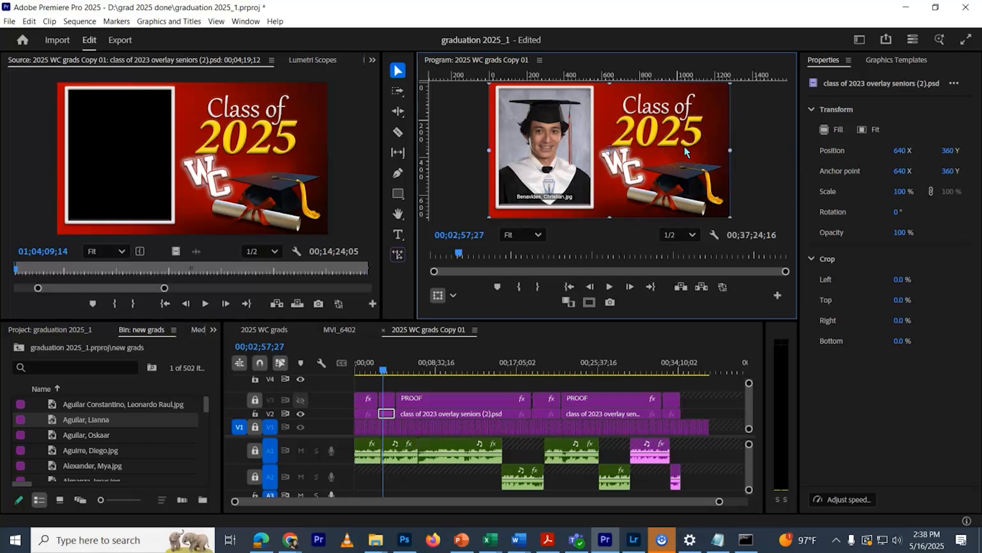
- Unlock the V1 track, select all of its portraits and apply Cross Dissolve transitions to them
left_click(643, 362)
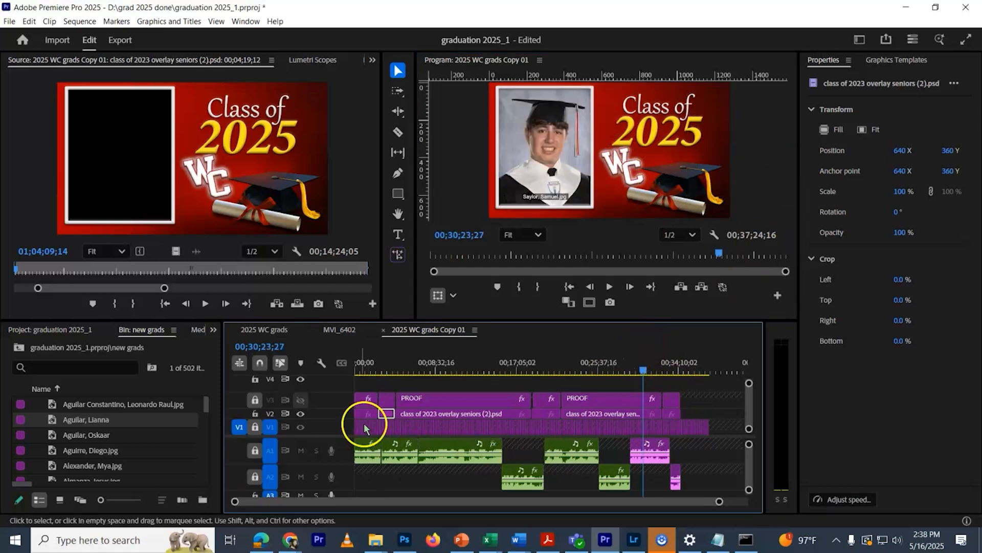
left_click(254, 428)
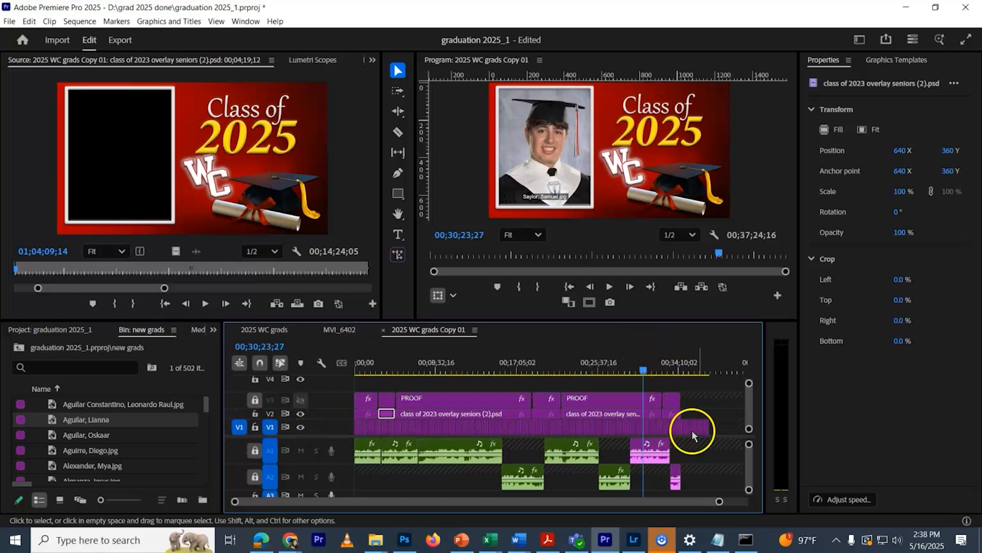
left_click_drag(722, 425, 349, 431)
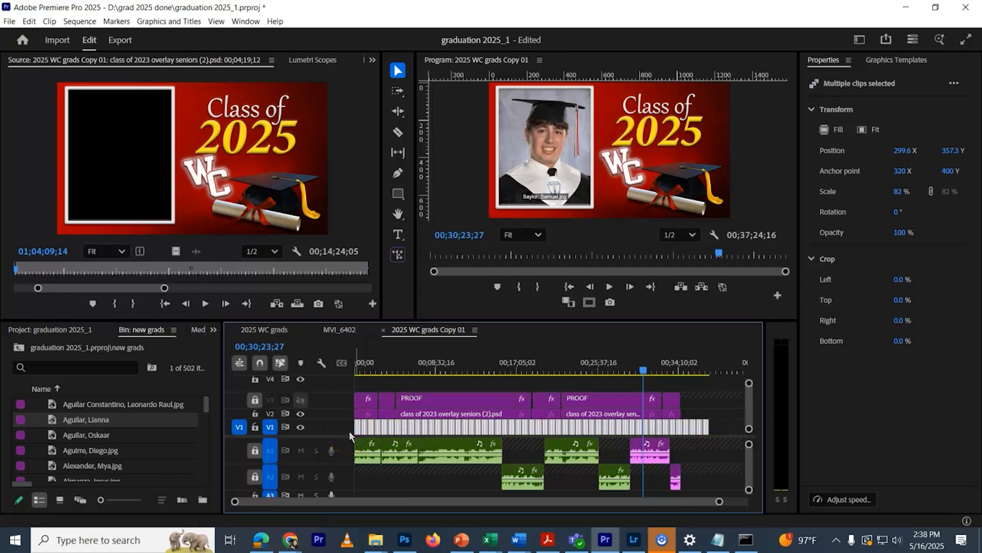
left_click(681, 349)
key("Home")
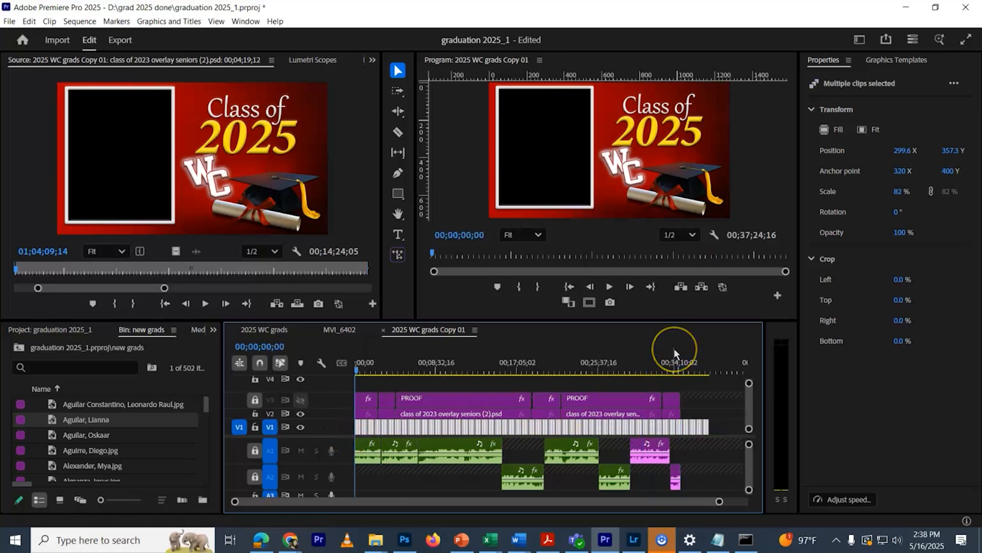
- Delete the Cross Dissolve at the start of the first V1 portrait and at the end of the last one, and return to the sequence start
left_click_drag(719, 501, 414, 504)
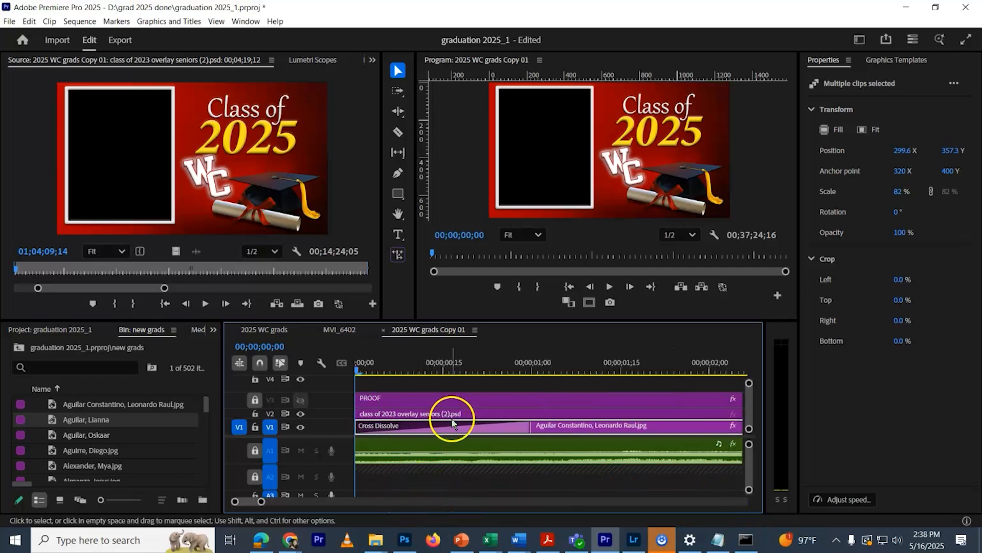
left_click(453, 423)
key("Delete")
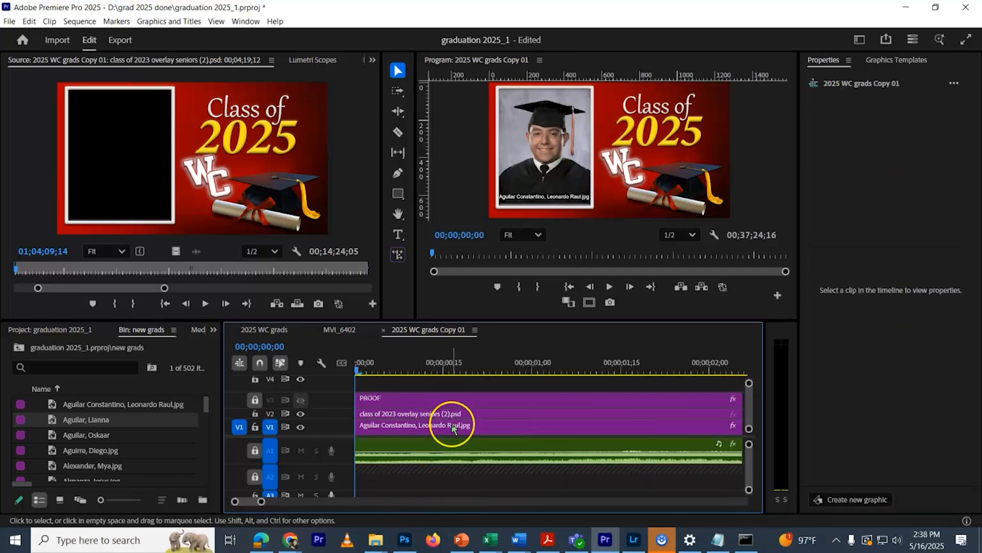
key("End")
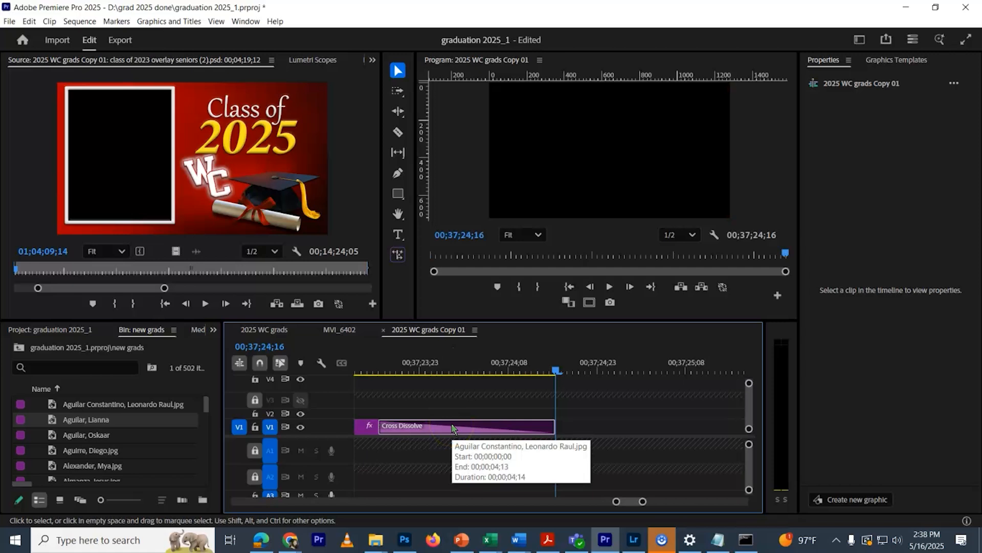
left_click(465, 428)
key("Delete")
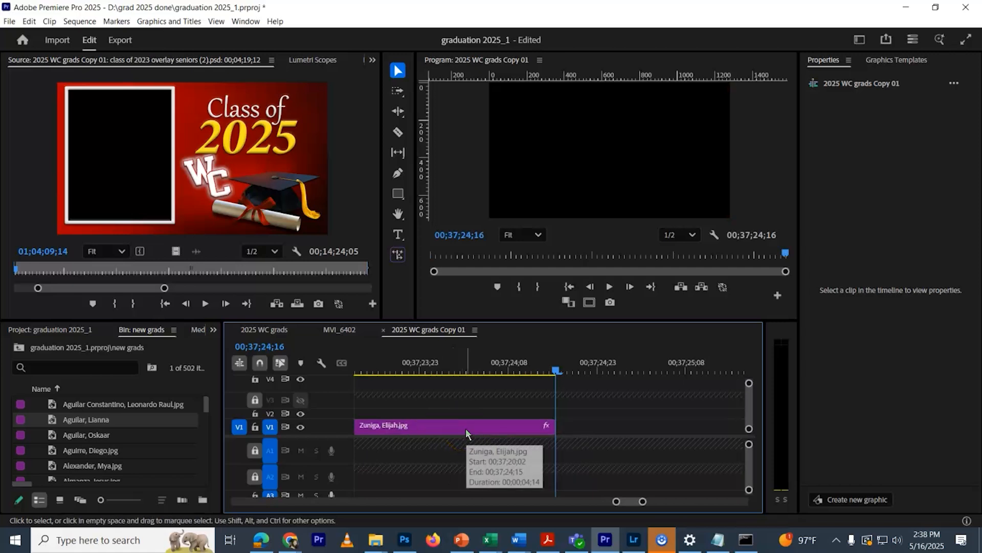
key("backslash")
left_click_drag(561, 369, 353, 368)
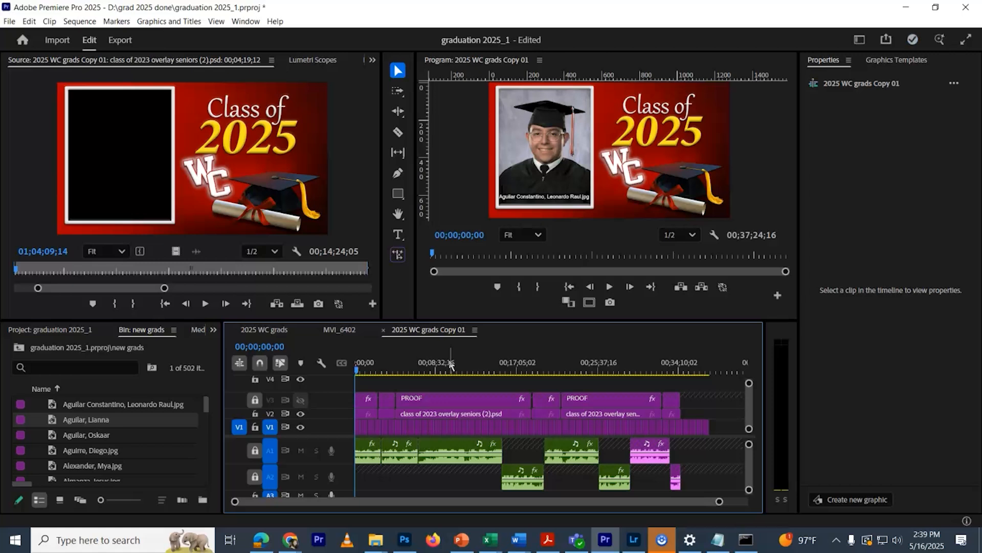
- Switch to File Explorer and review the named portrait files throughout the COLOR1All folder
left_click(375, 540)
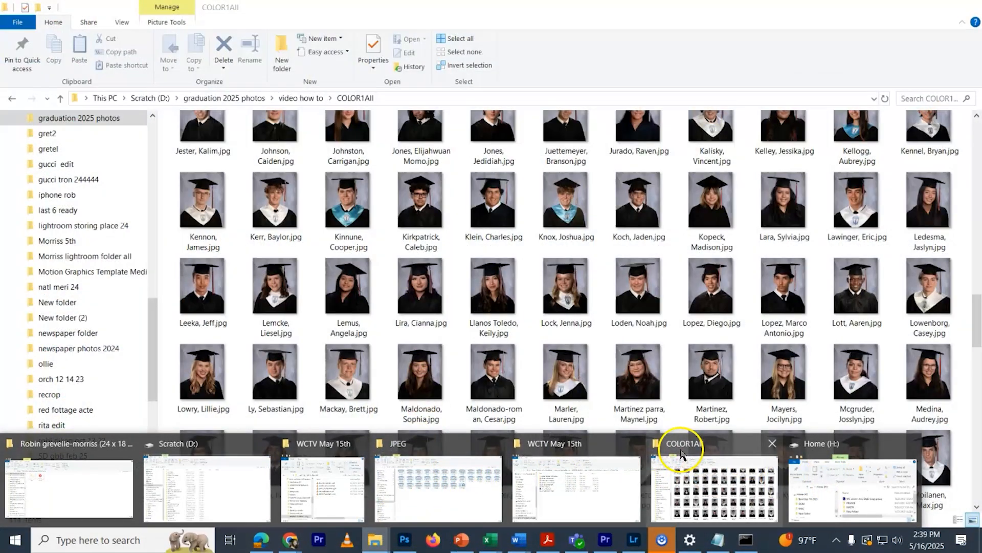
left_click(721, 462)
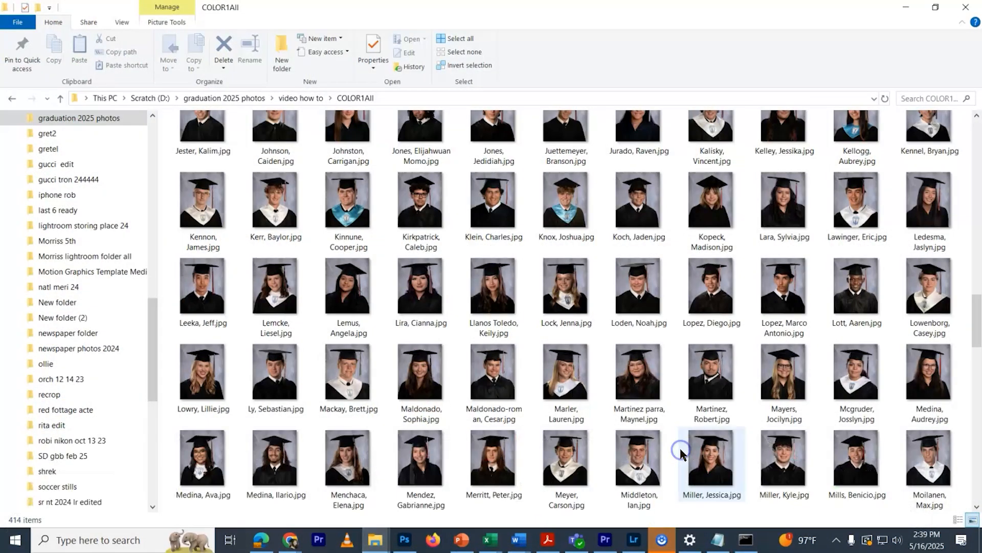
scroll(317, 249, "up", 20)
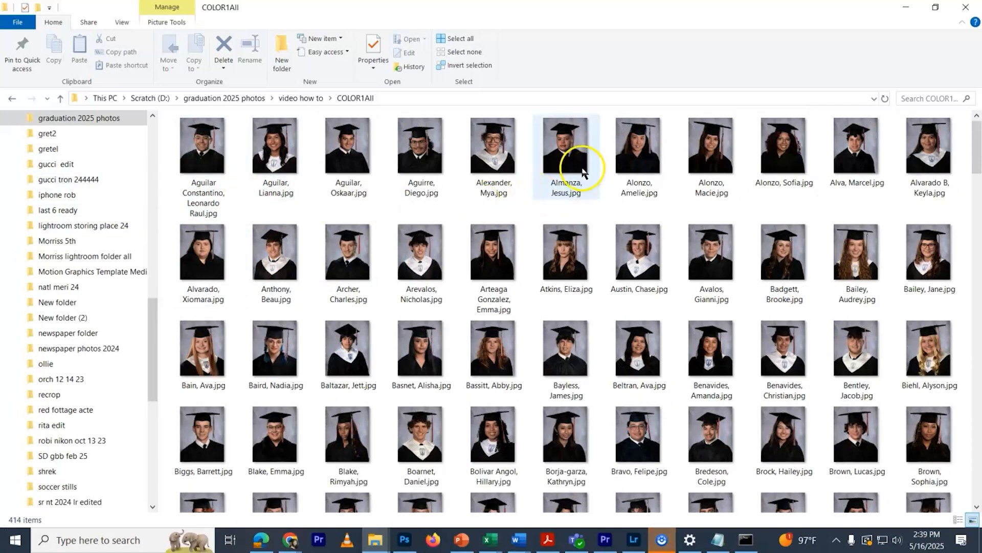
mouse_move(548, 171)
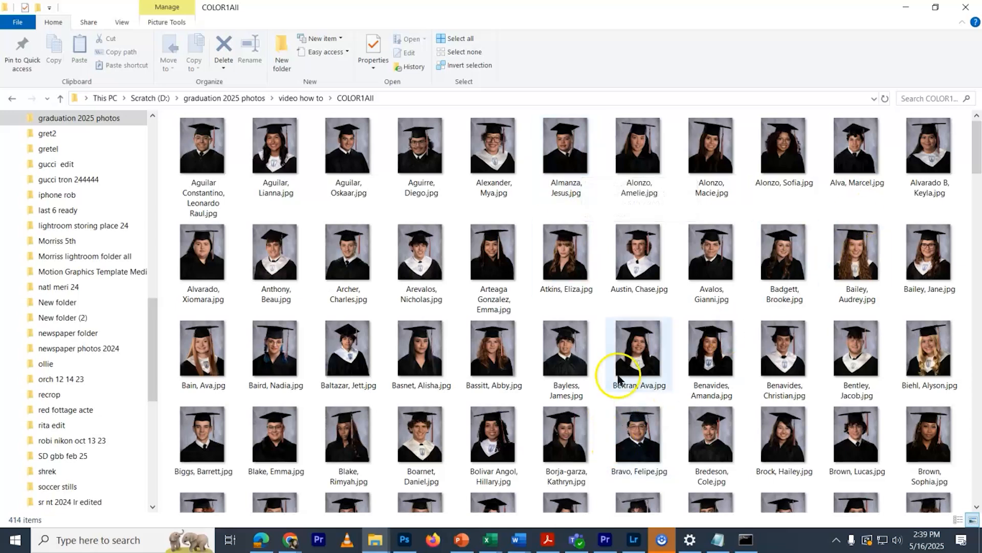
scroll(566, 373, "down", 5)
scroll(566, 368, "down", 5)
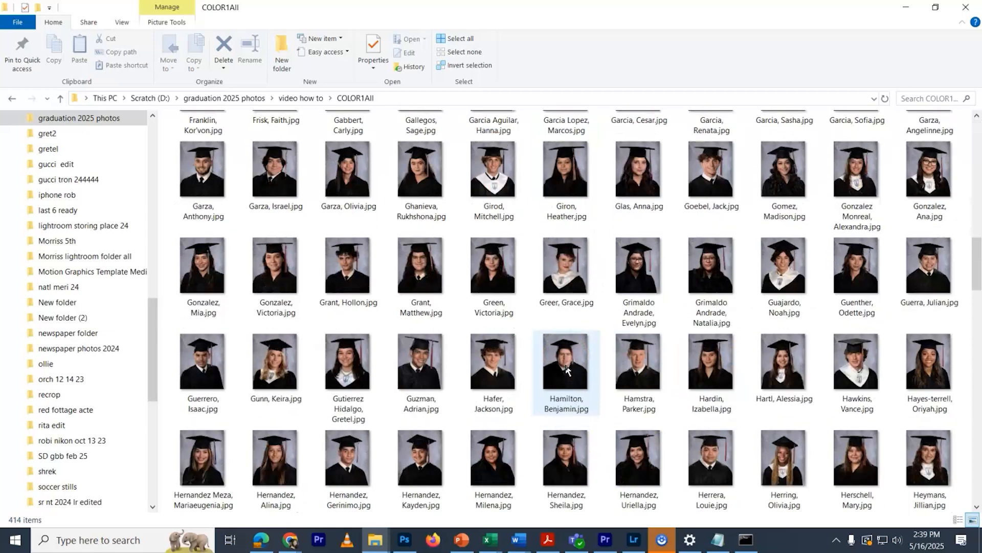
scroll(566, 371, "down", 13)
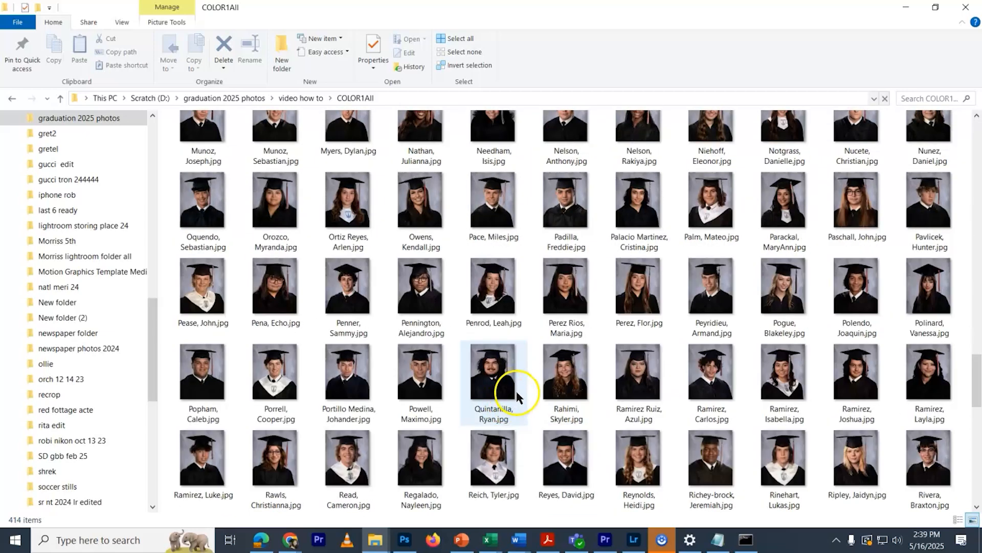
scroll(518, 397, "up", 15)
scroll(518, 397, "up", 5)
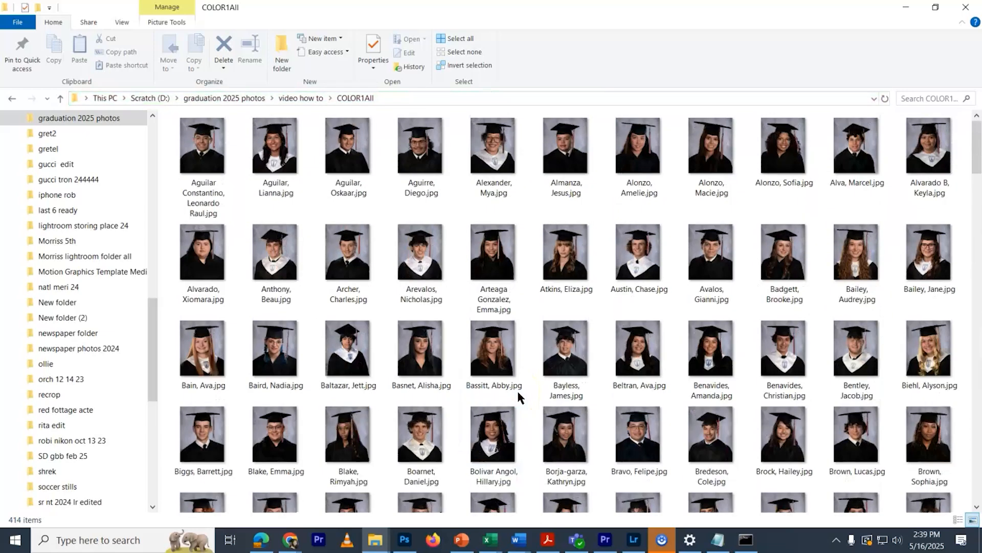